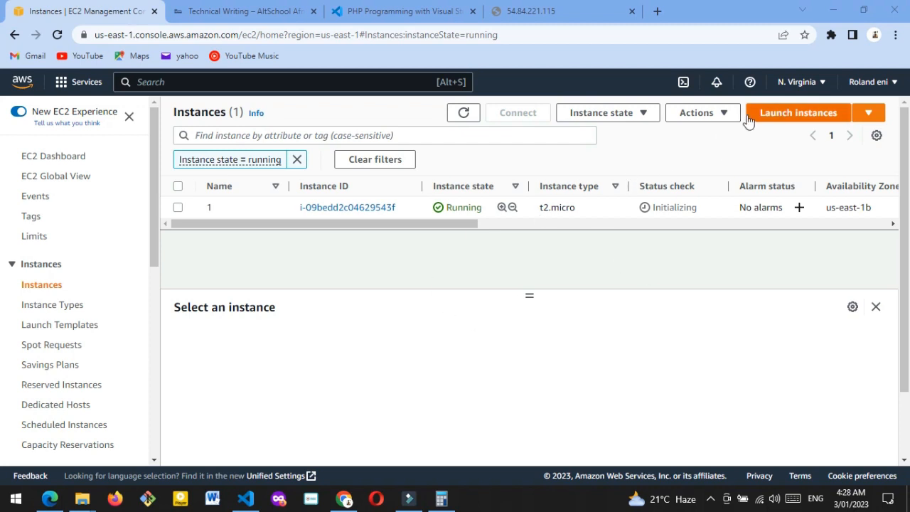
- Start launching a new EC2 instance, name it demo and set the number of instances to 3
click(782, 116)
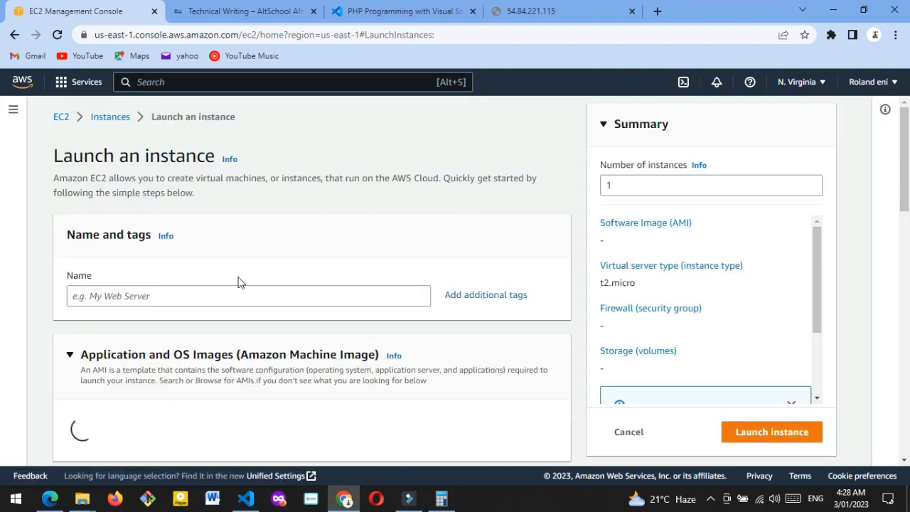
click(202, 294)
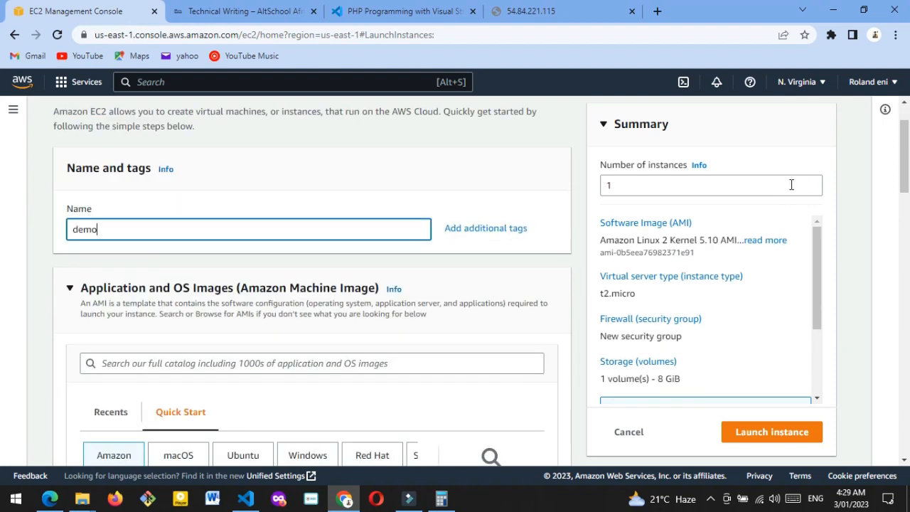
click(790, 184)
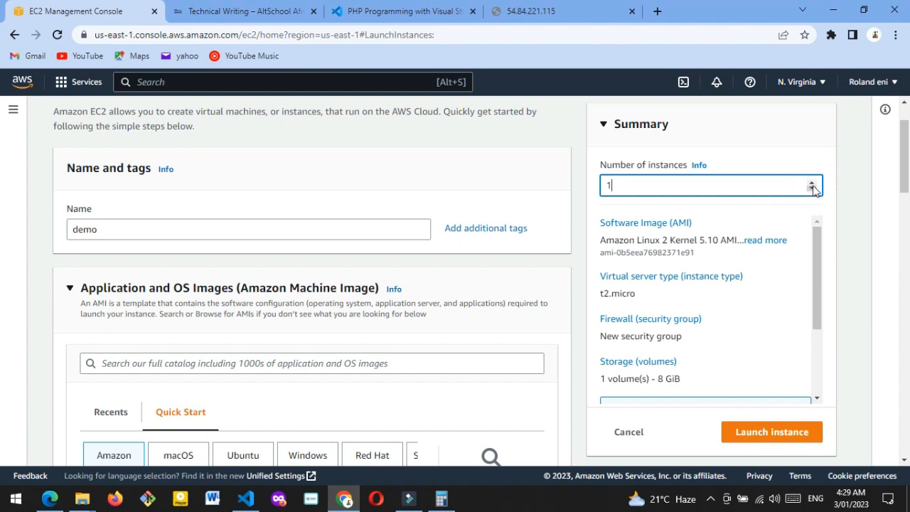
click(810, 183)
click(810, 183)
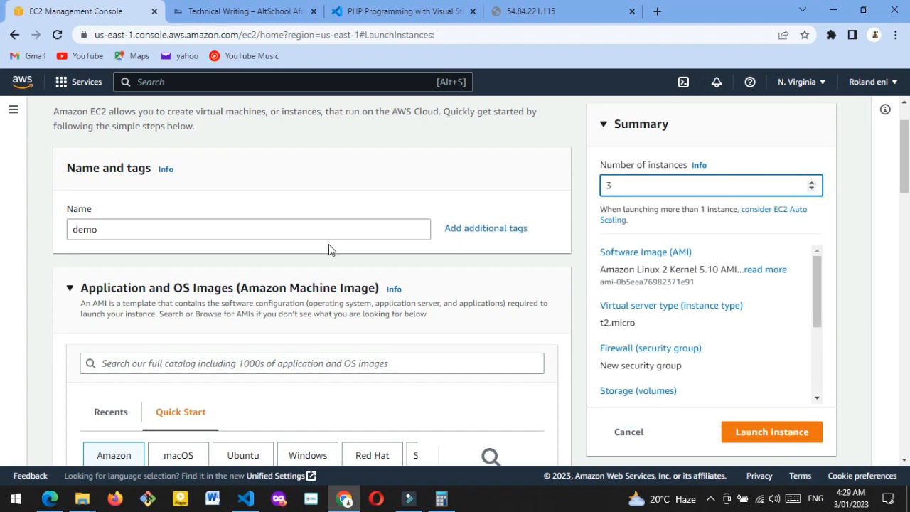
- Assign the existing key pair insta to the new instances for login
scroll(329, 249, down, 3)
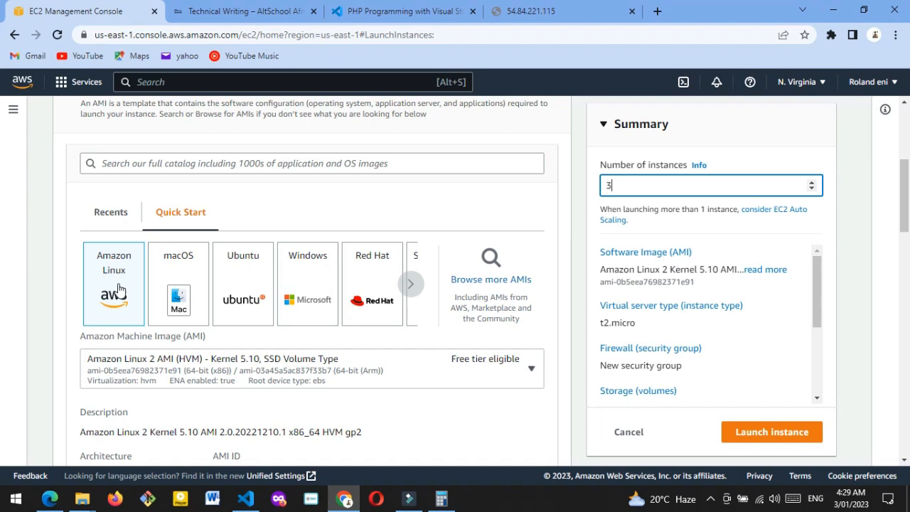
scroll(118, 289, down, 3)
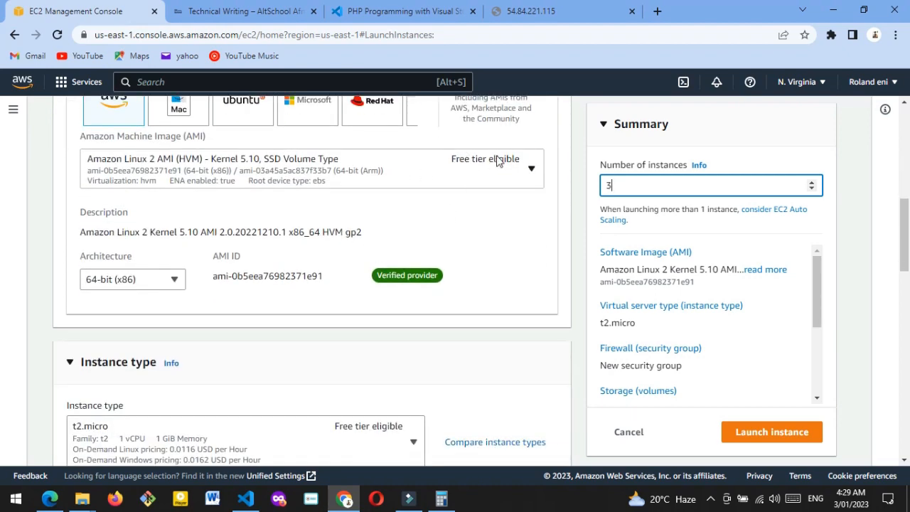
scroll(374, 270, down, 3)
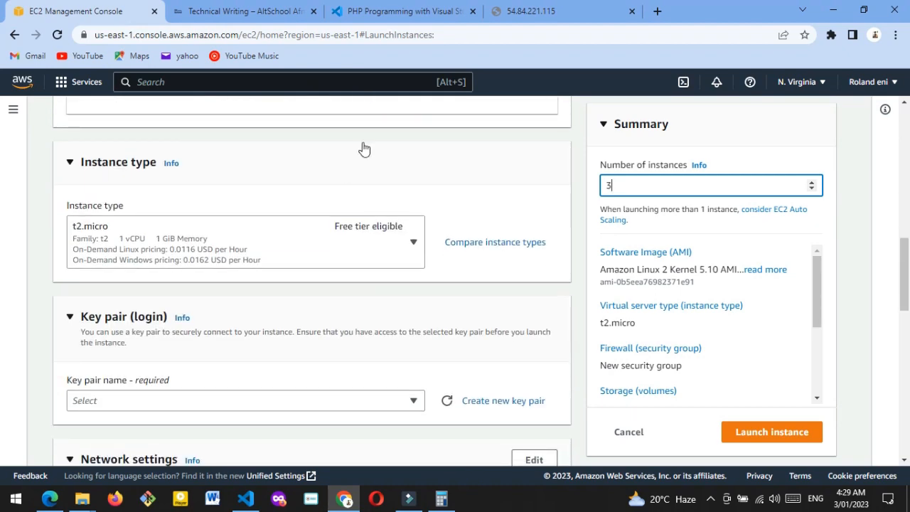
scroll(331, 241, down, 2)
click(356, 265)
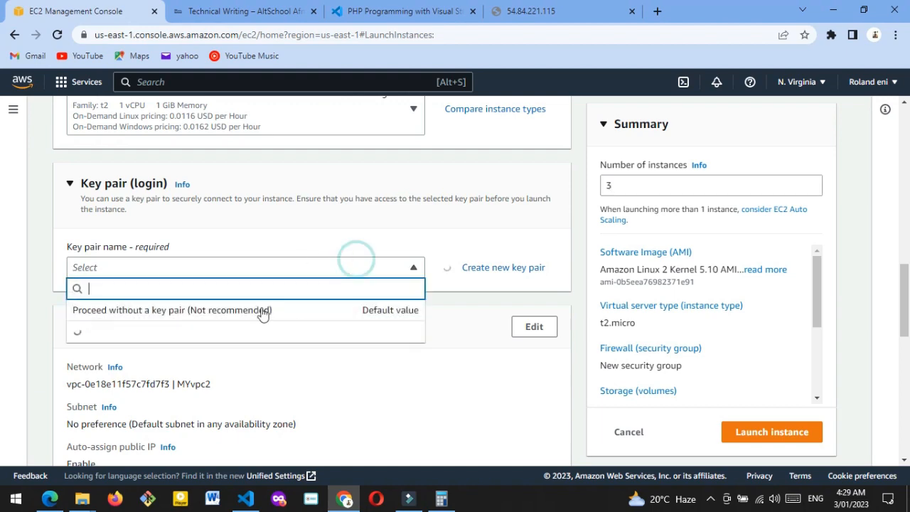
click(197, 331)
- Allow both HTTPS and HTTP traffic from the internet in the new security group's rules
scroll(398, 254, down, 2)
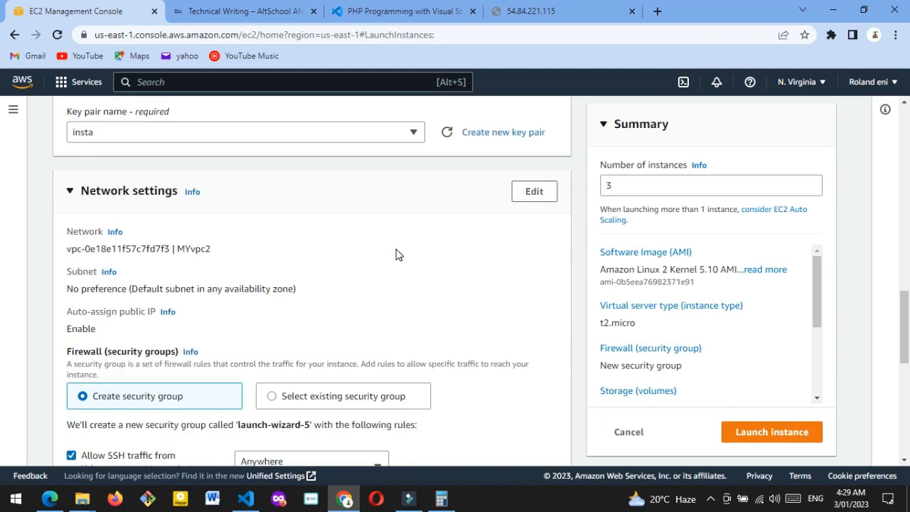
scroll(398, 255, down, 3)
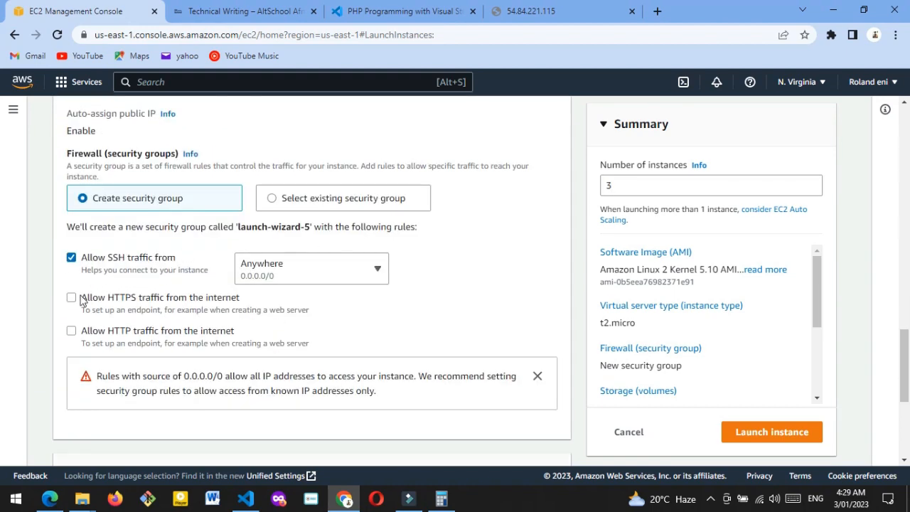
click(71, 297)
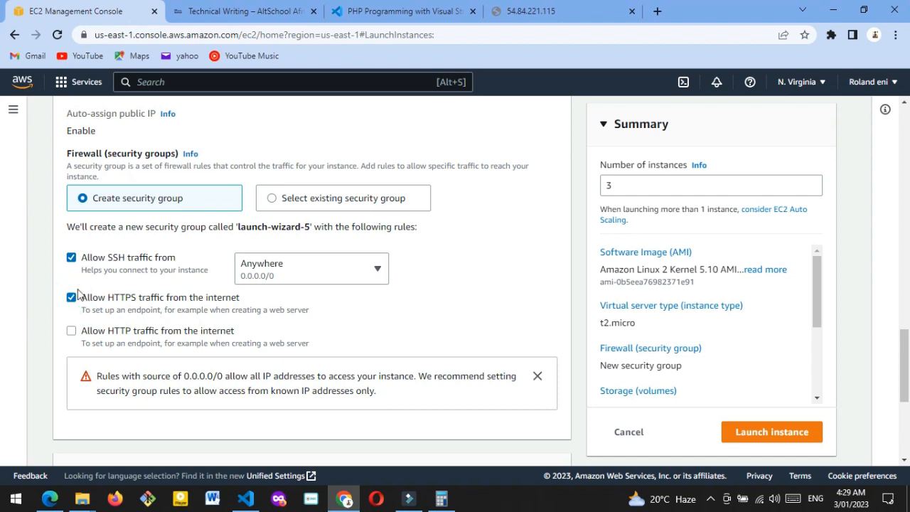
click(72, 332)
- Expand the advanced details of the launch configuration and put the cursor in the User data field
scroll(227, 266, down, 4)
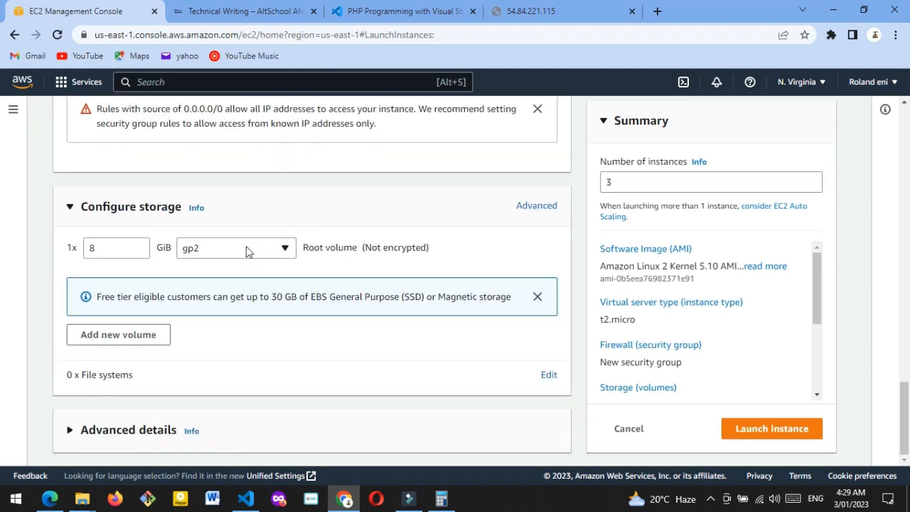
click(136, 431)
scroll(280, 300, down, 6)
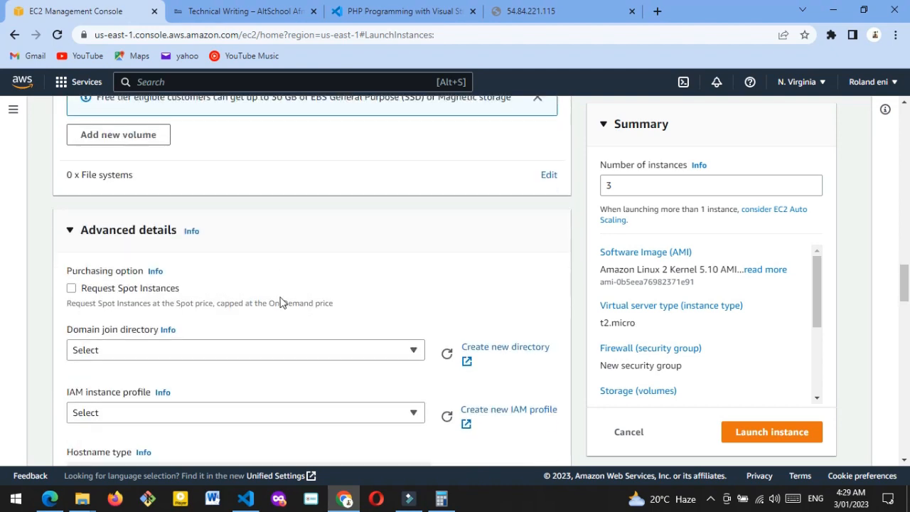
scroll(283, 296, down, 11)
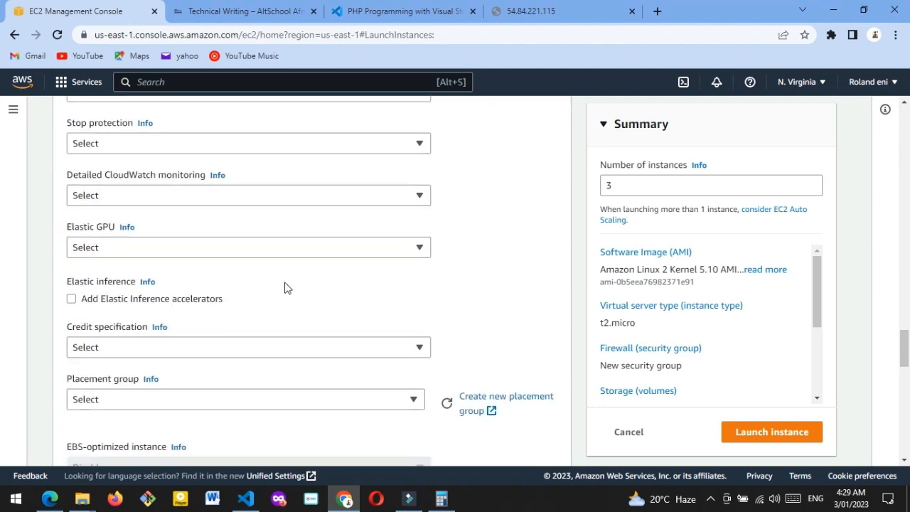
scroll(287, 273, down, 7)
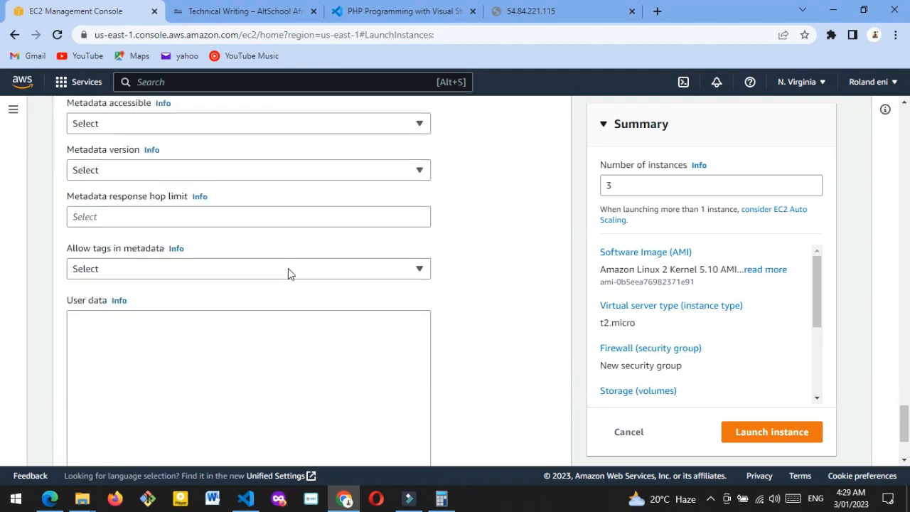
click(260, 254)
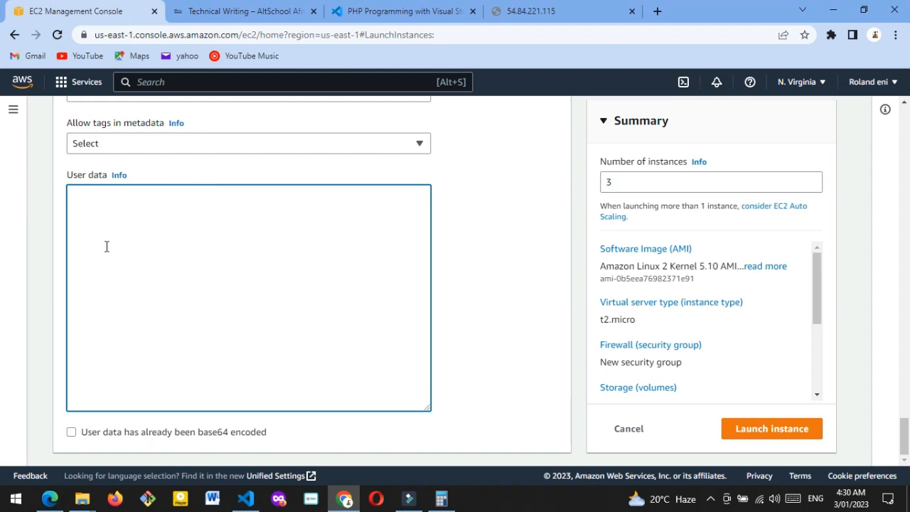
- Switch to Visual Studio Code and copy the entire bash script in the aws html file
click(245, 498)
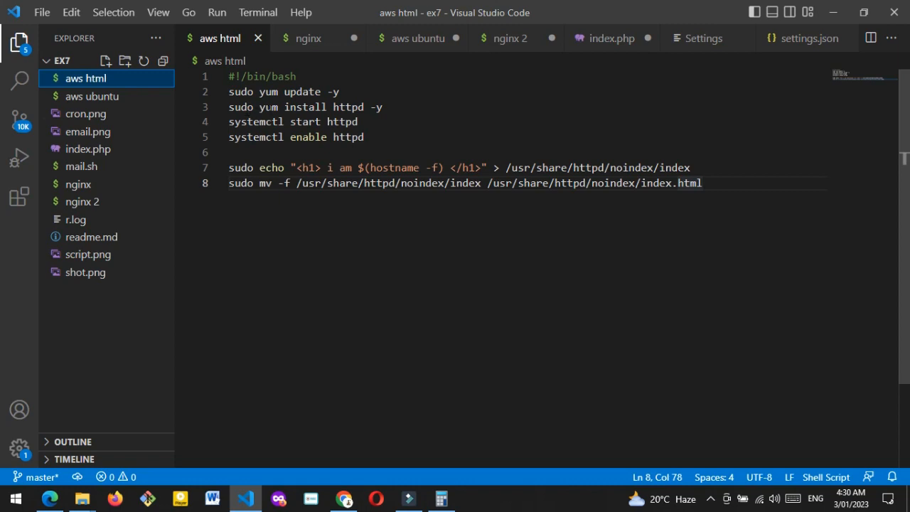
drag(278, 107, 259, 107)
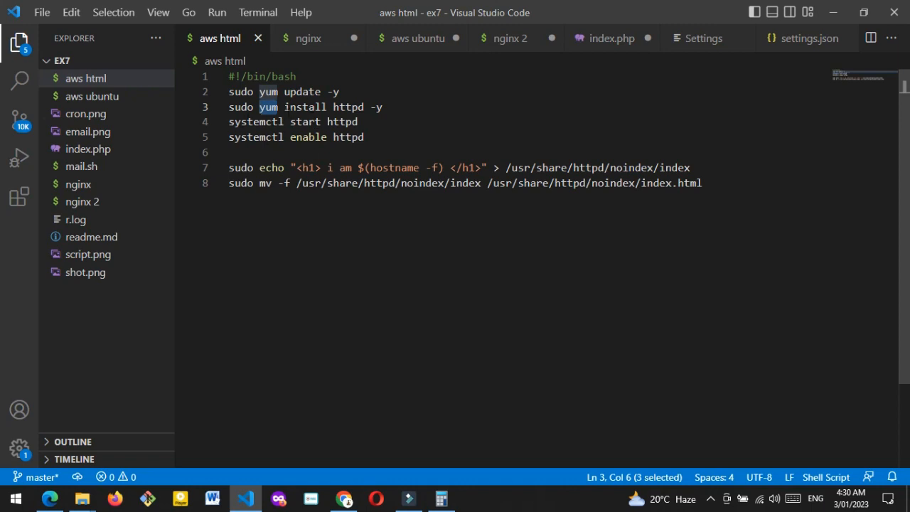
drag(730, 189, 229, 76)
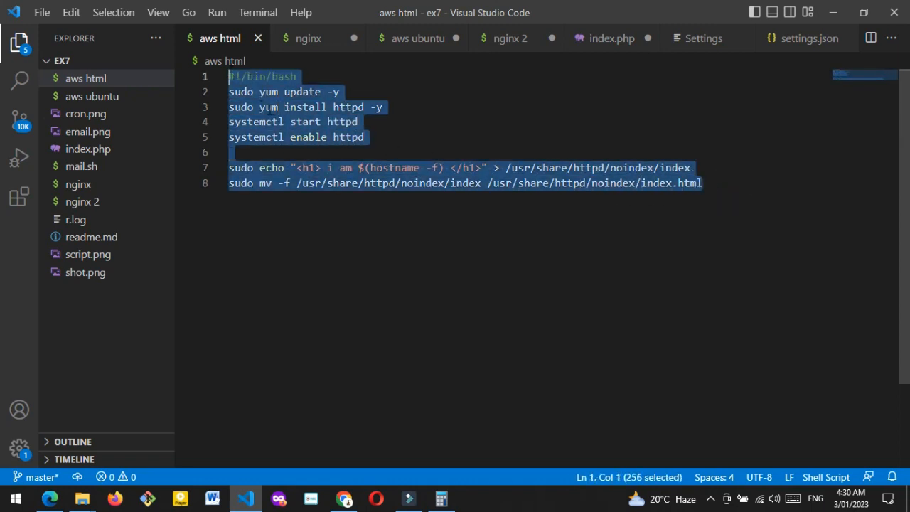
right_click(272, 103)
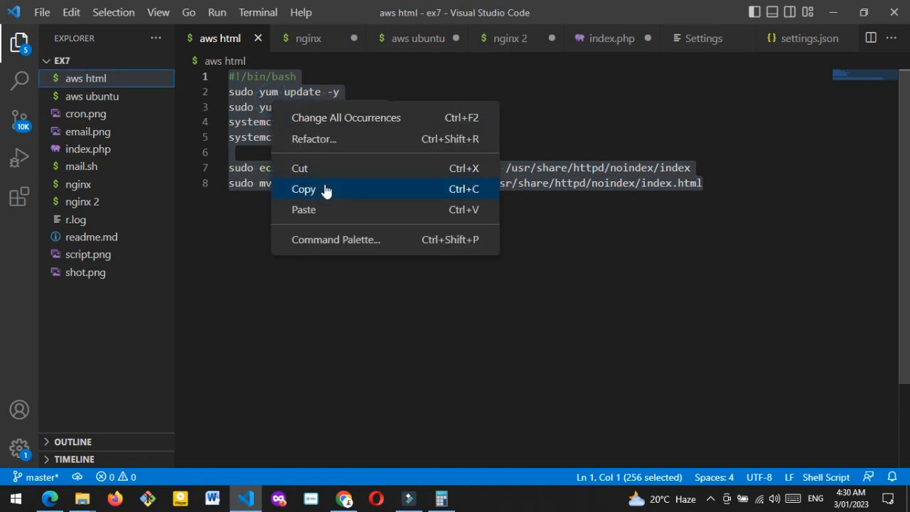
click(325, 189)
- Return to the AWS console in the browser, paste the script as user data and launch the instances
click(844, 9)
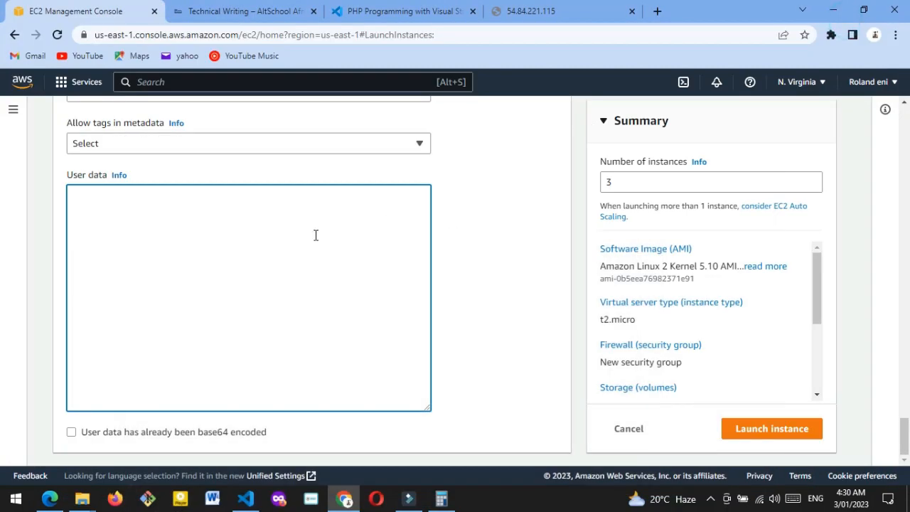
right_click(314, 235)
click(366, 337)
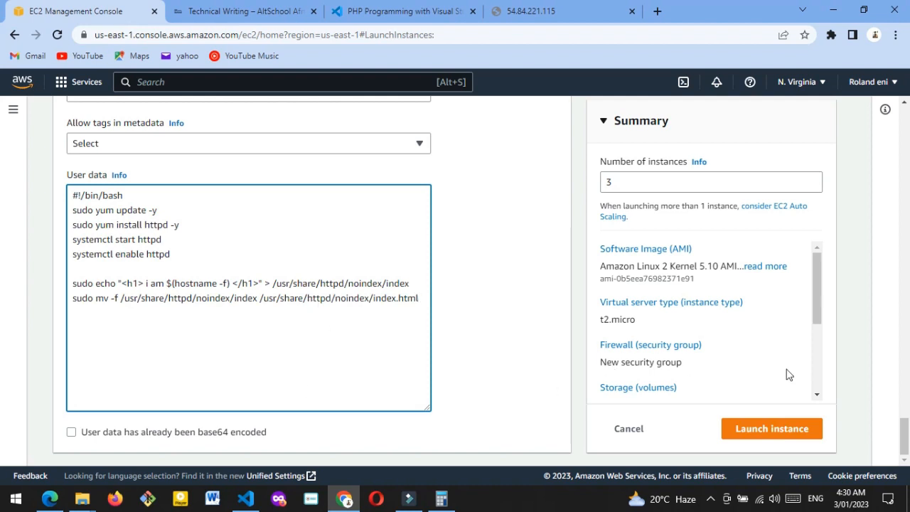
click(777, 432)
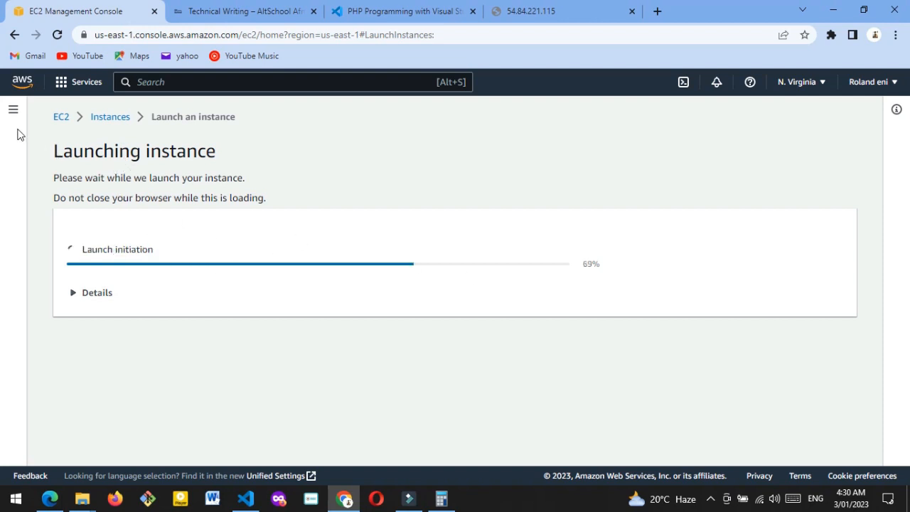
- View the list of all instances and select the three newly launched demo instances
scroll(425, 261, down, 1)
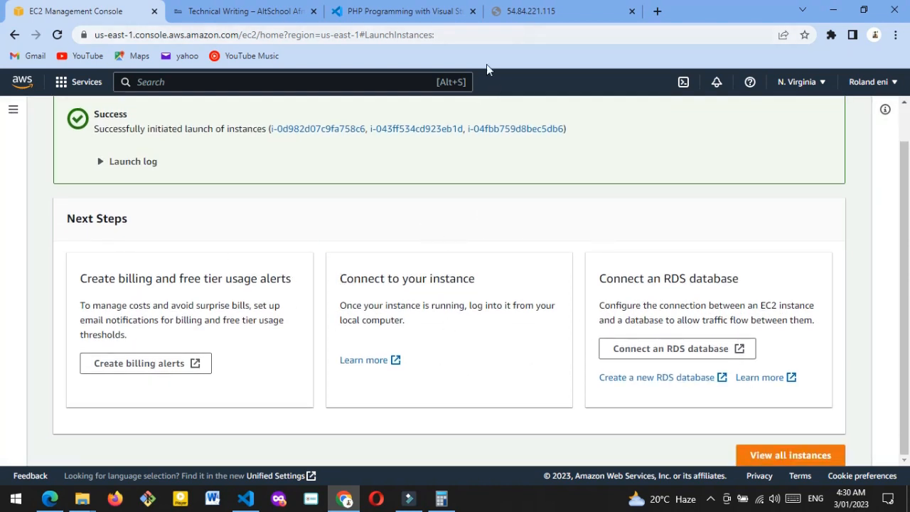
click(794, 454)
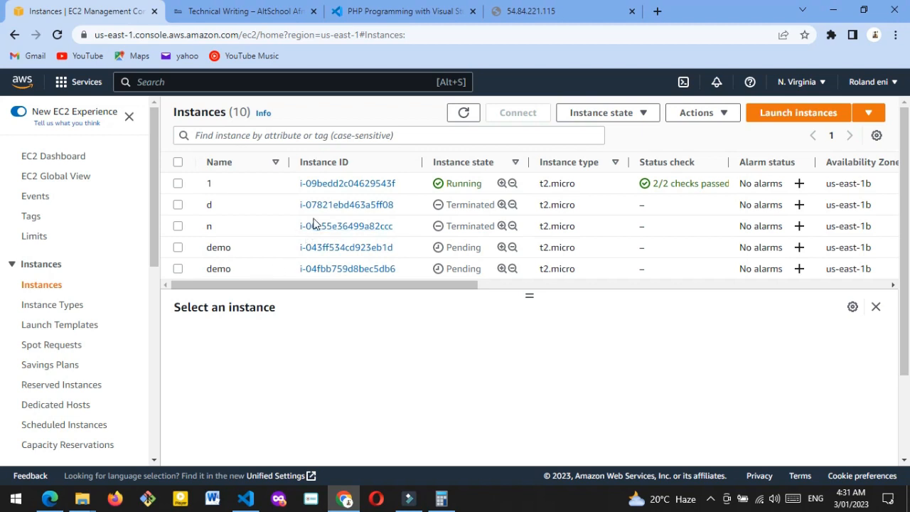
scroll(314, 224, down, 2)
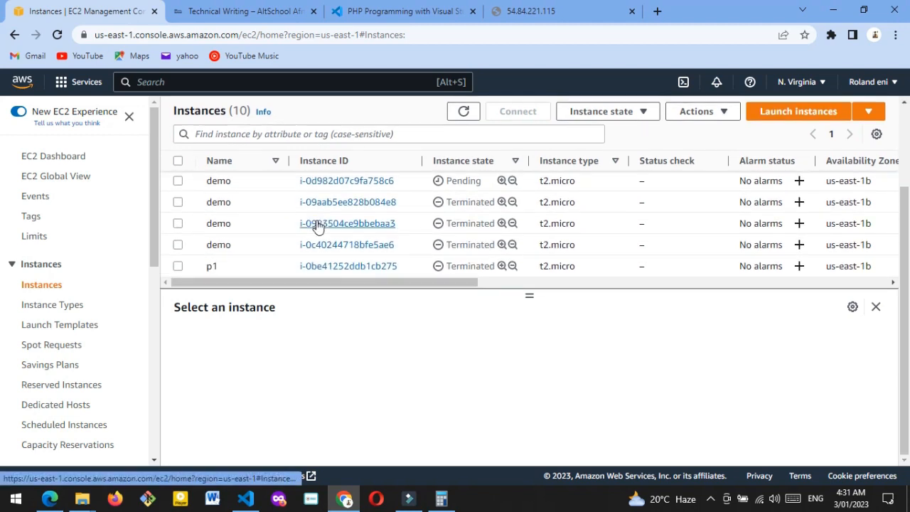
scroll(298, 225, up, 2)
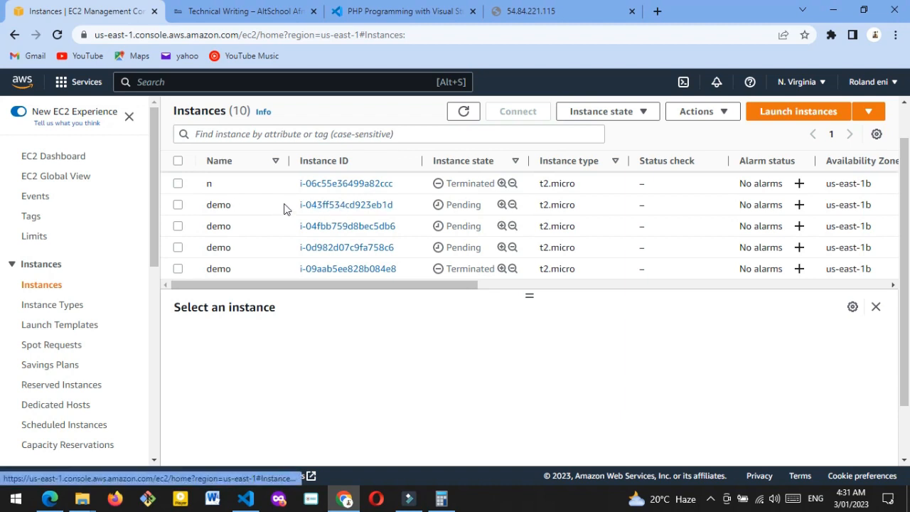
click(178, 205)
click(178, 226)
click(177, 247)
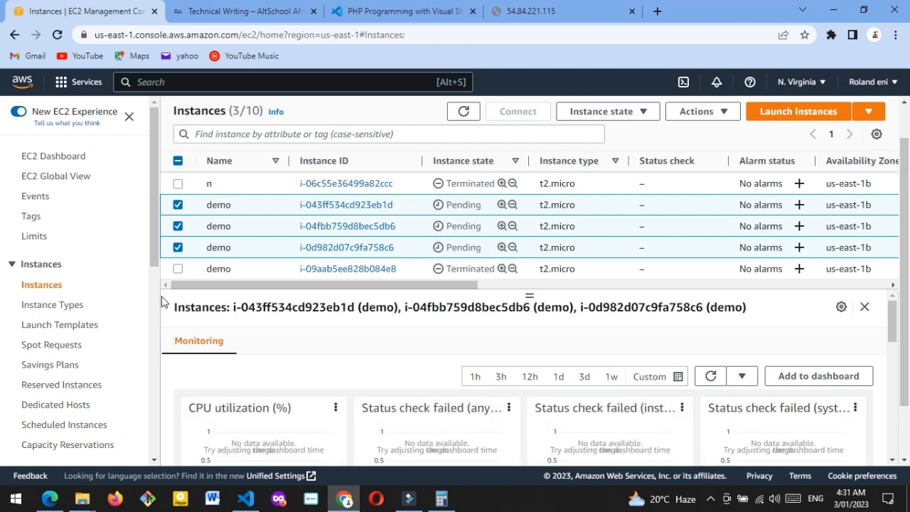
- Go to the EC2 load balancers page and start creating a load balancer
scroll(98, 304, down, 4)
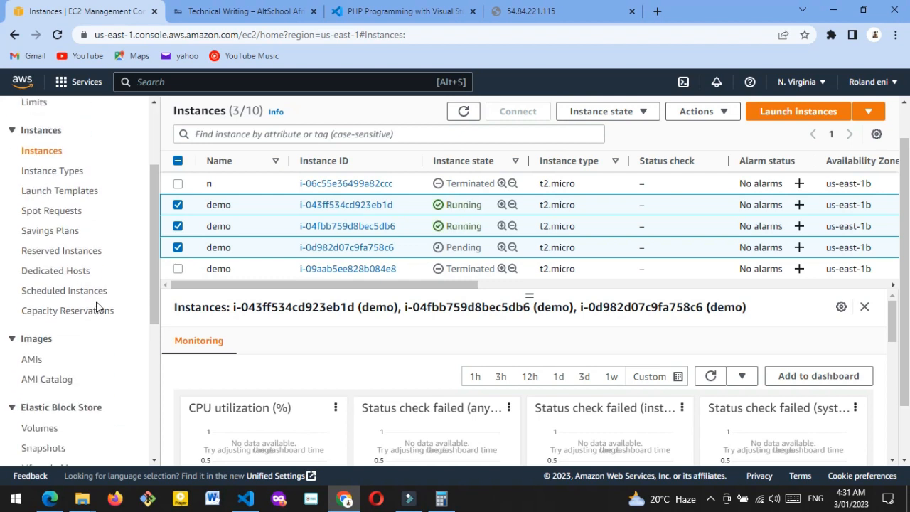
scroll(98, 301, down, 3)
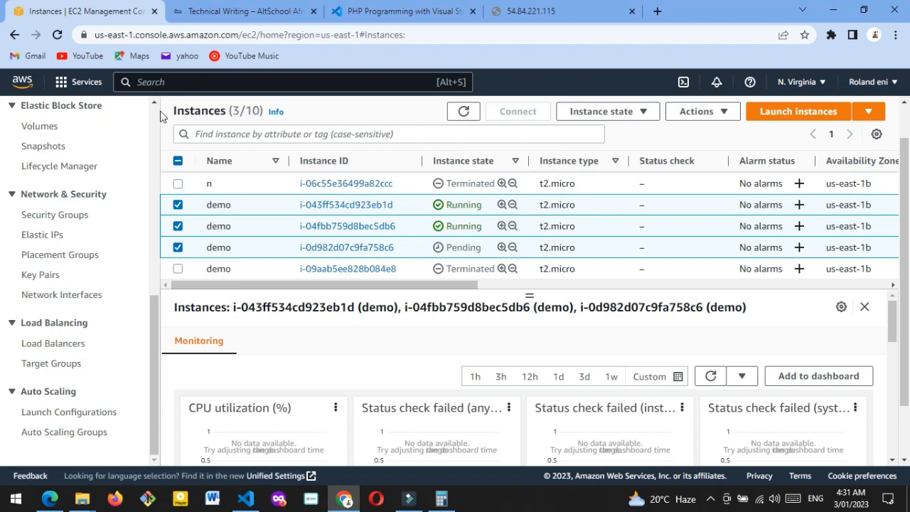
click(51, 347)
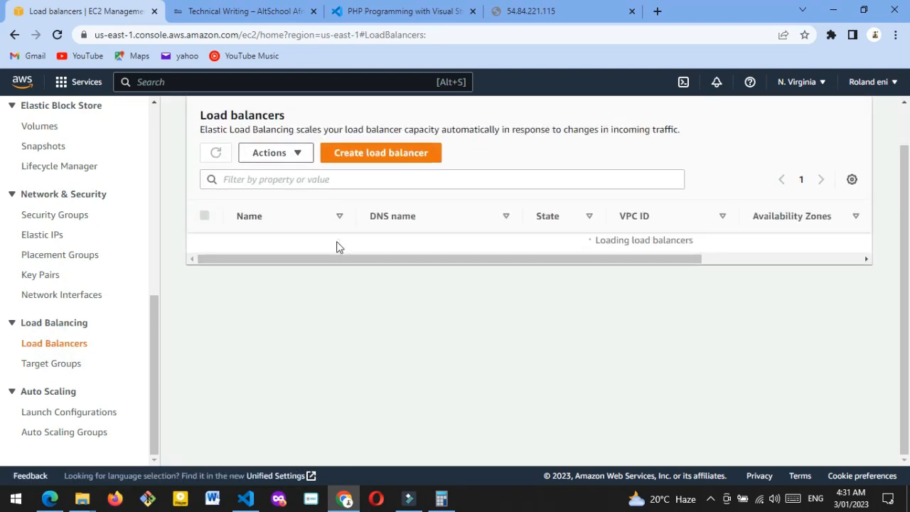
scroll(331, 248, down, 1)
click(401, 159)
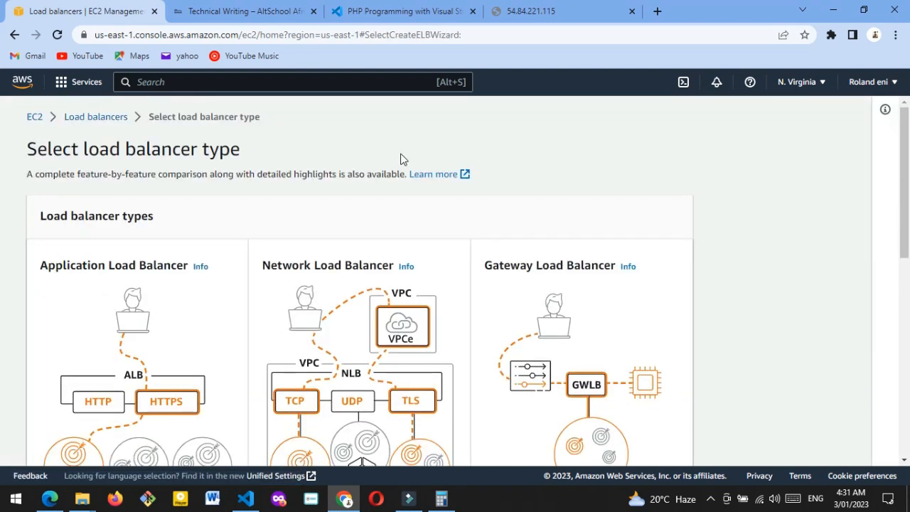
- Choose Application Load Balancer as the type and open its creation form
scroll(286, 231, down, 3)
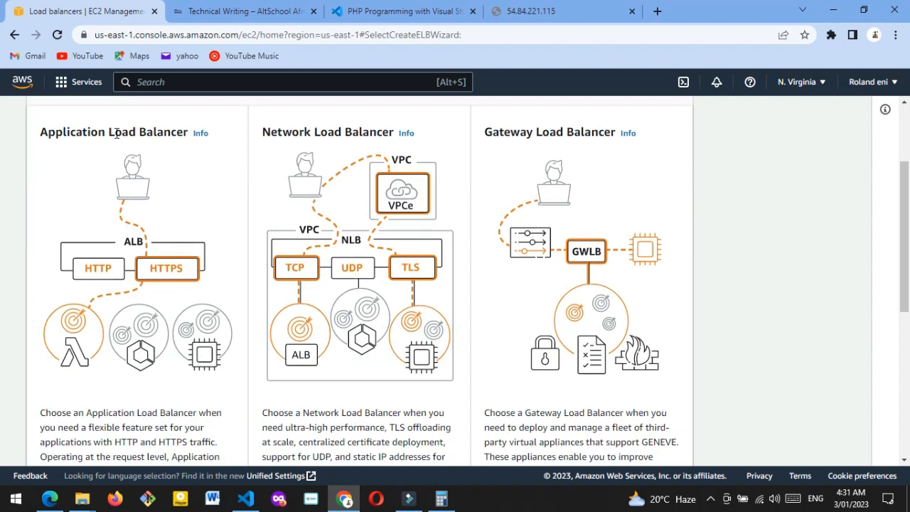
scroll(150, 213, down, 5)
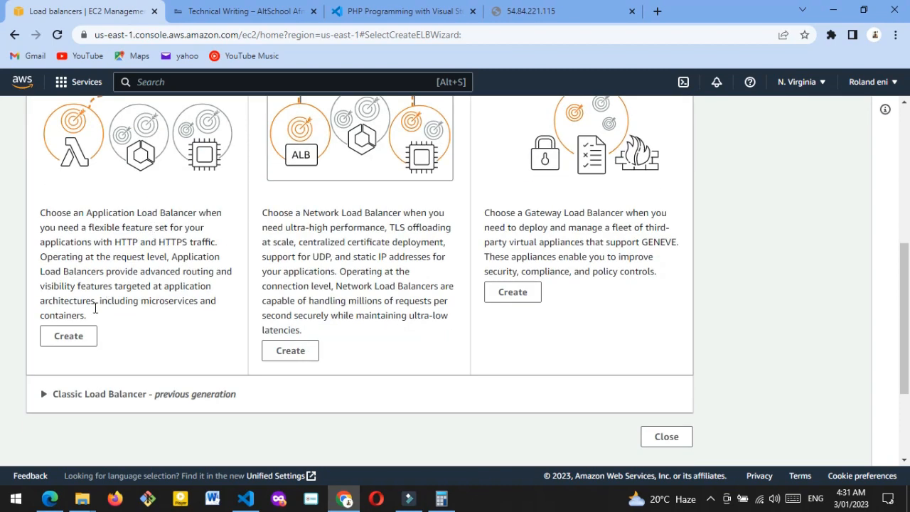
click(75, 337)
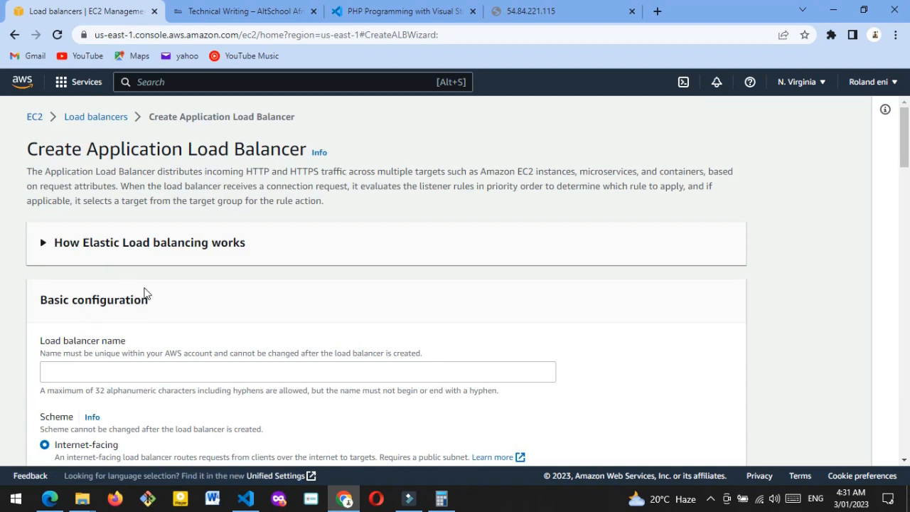
- Name the load balancer "loadblance" in the basic configuration
scroll(183, 287, down, 2)
click(92, 238)
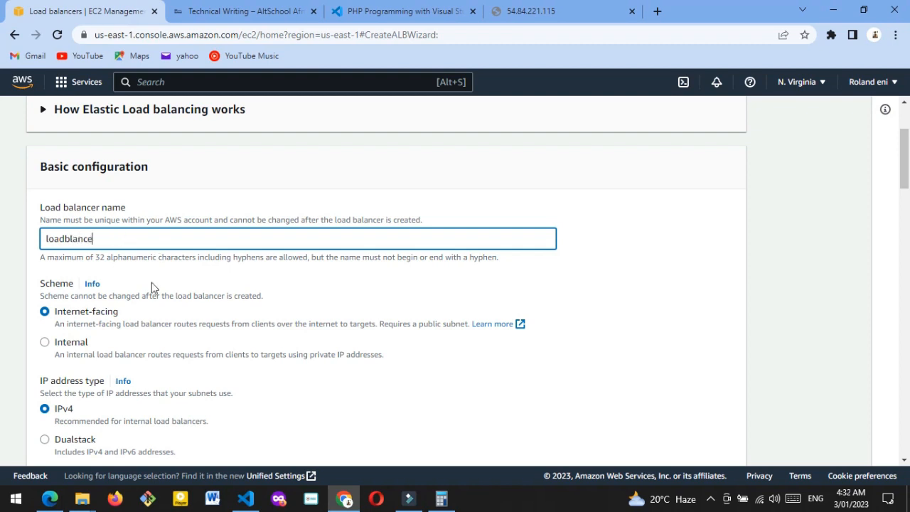
scroll(29, 270, down, 1)
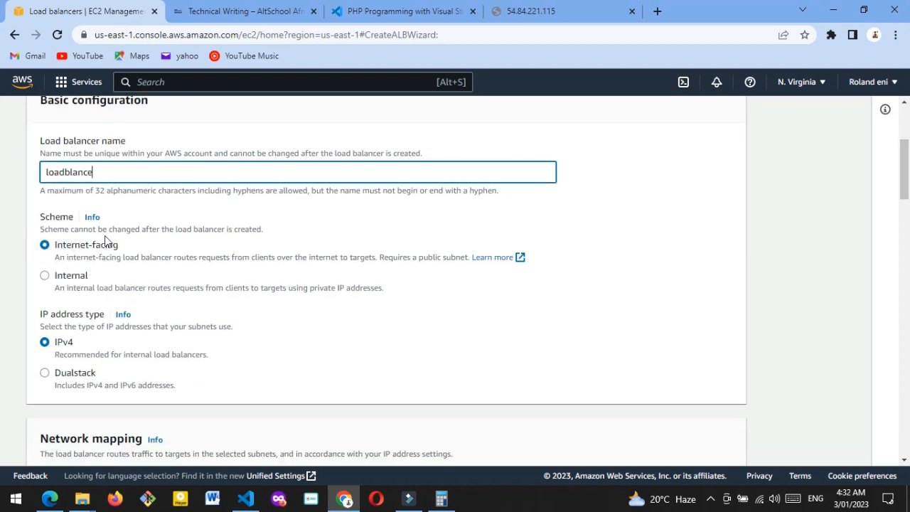
- Map the load balancer to the us-east-1b and us-east-1d Availability Zones in the MYvpc2 network
scroll(126, 299, down, 2)
scroll(135, 220, down, 3)
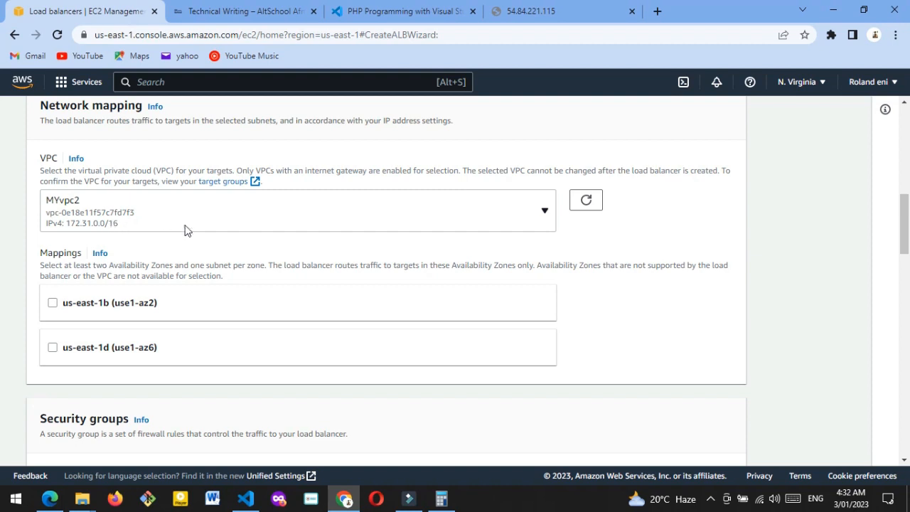
click(52, 302)
click(55, 350)
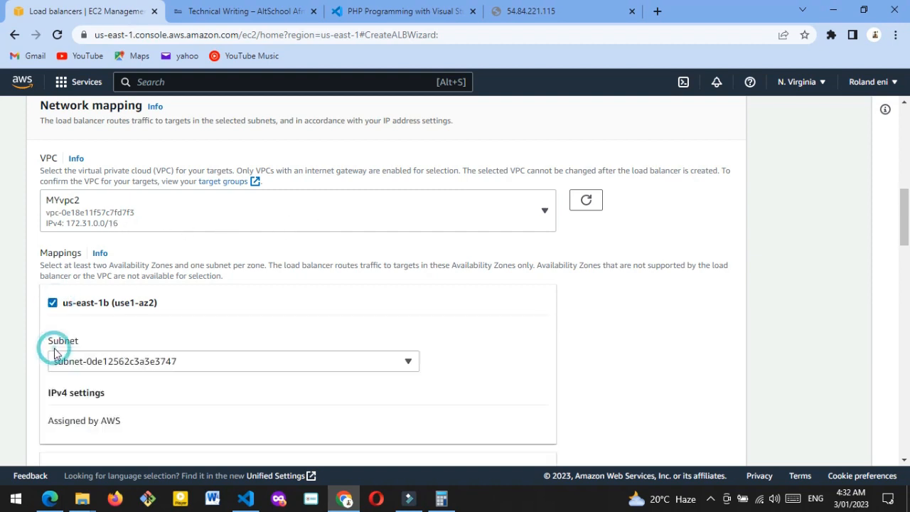
scroll(73, 331, down, 3)
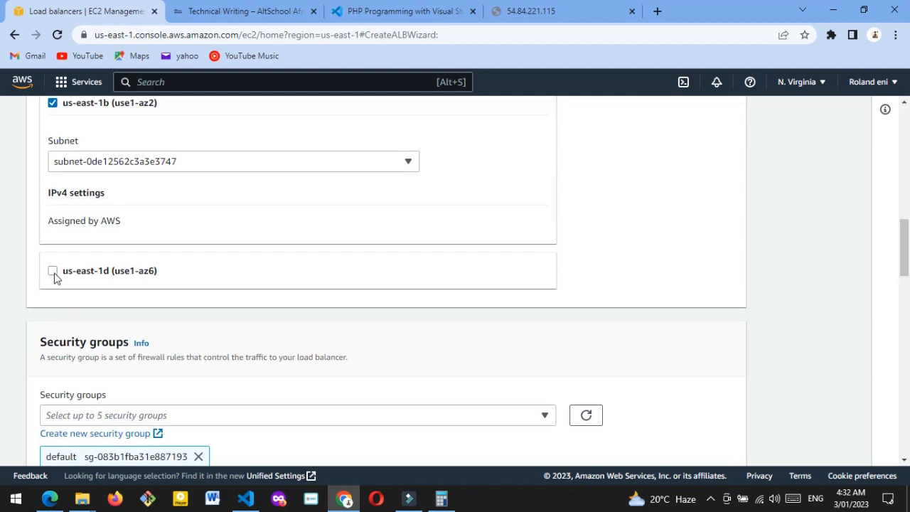
click(75, 276)
scroll(143, 289, down, 2)
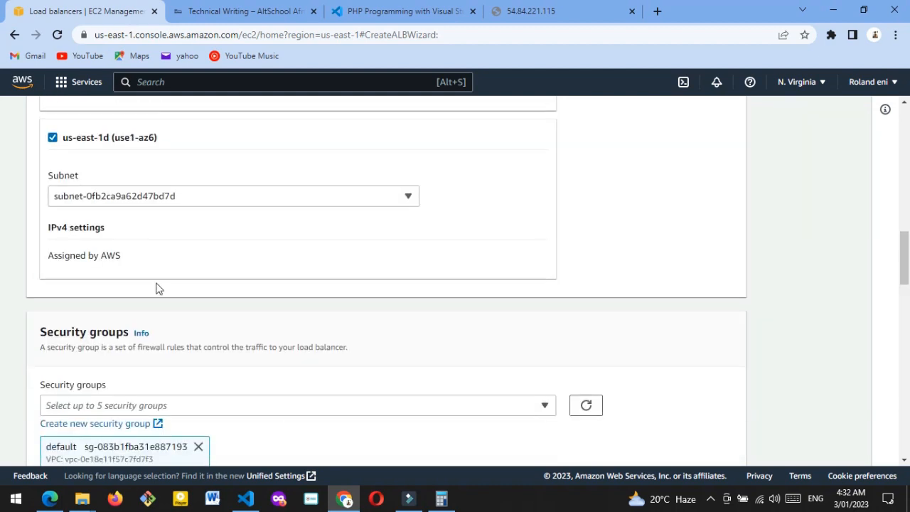
- Open the form for creating a new security group and begin with its name
scroll(158, 288, down, 3)
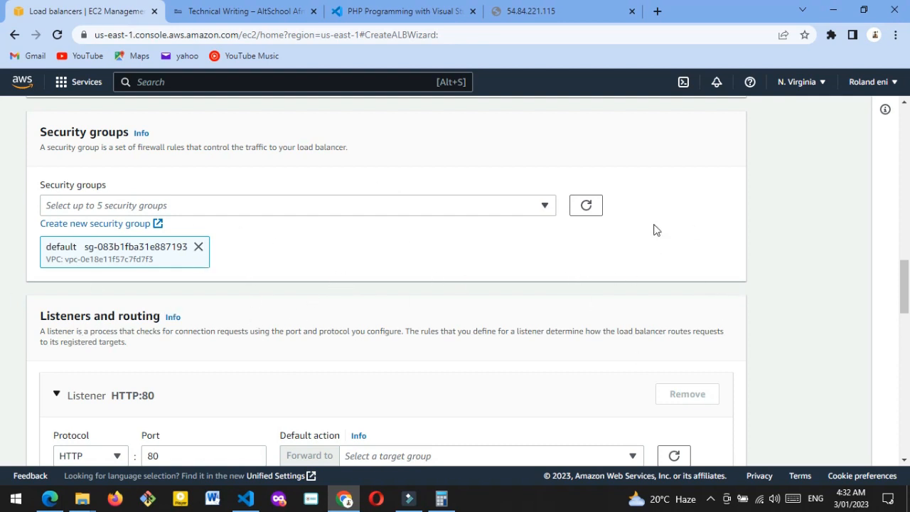
click(122, 222)
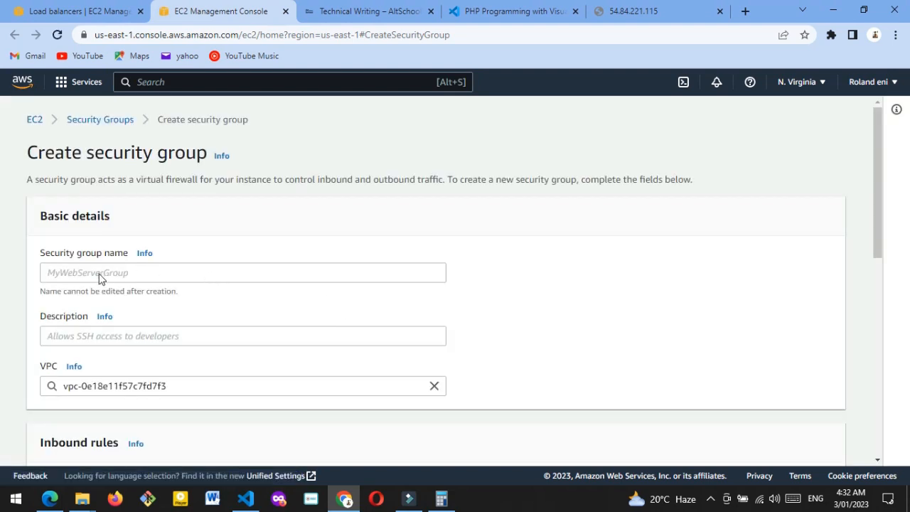
scroll(141, 250, down, 2)
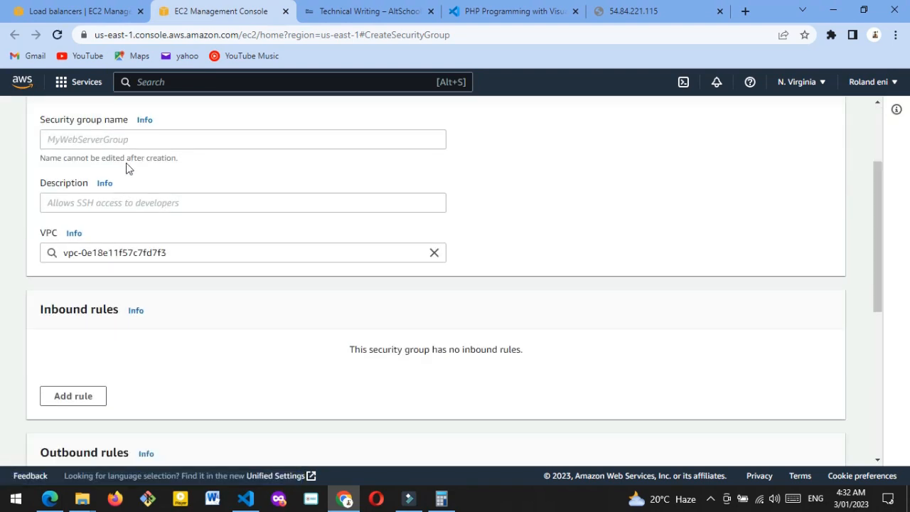
click(130, 139)
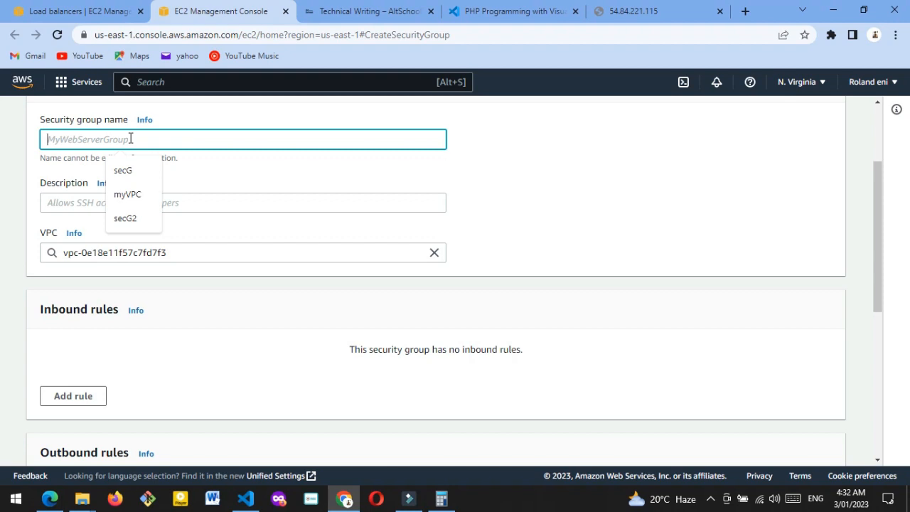
text(sec5)
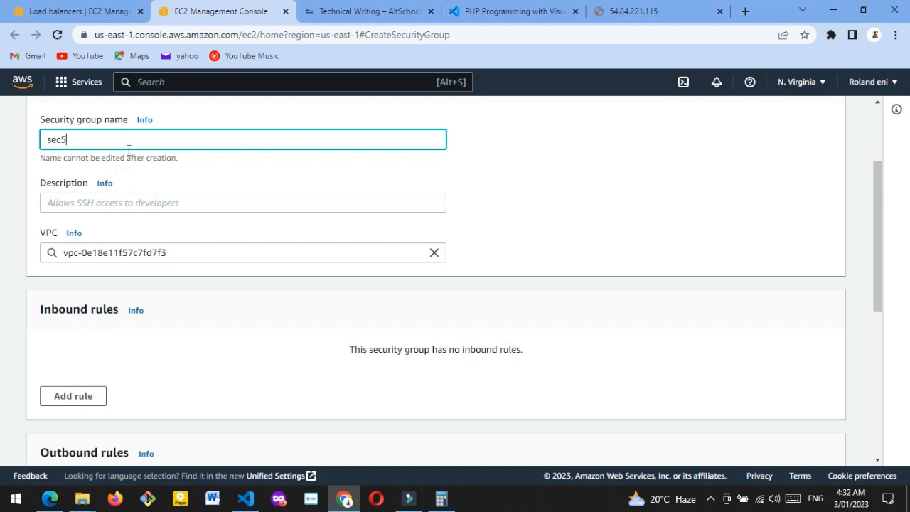
key(BackSpace)
key(BackSpace)
key(BackSpace)
key(BackSpace)
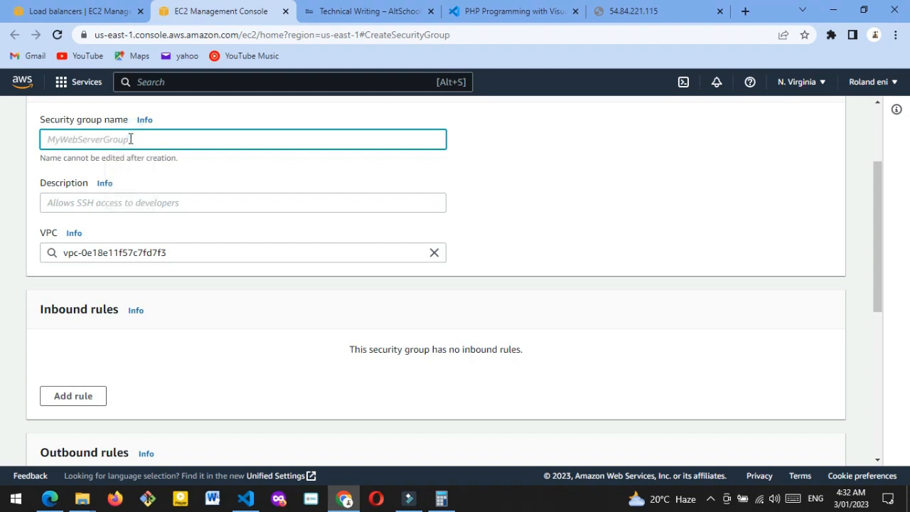
- Name the security group "security" and give it the description "internet"
text(security)
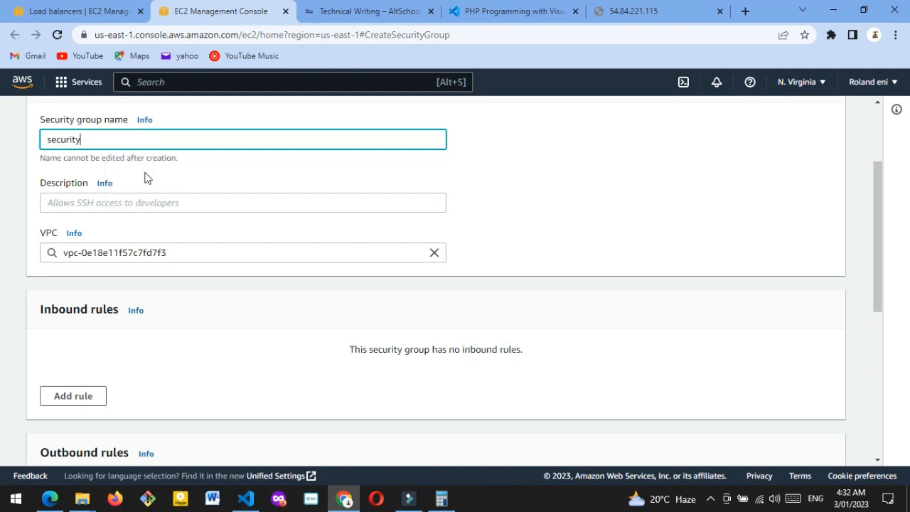
click(180, 203)
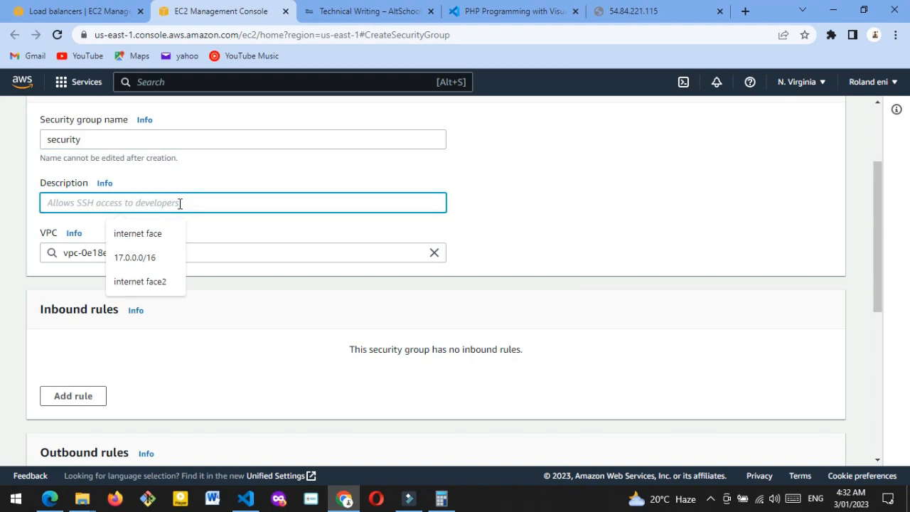
text(internet)
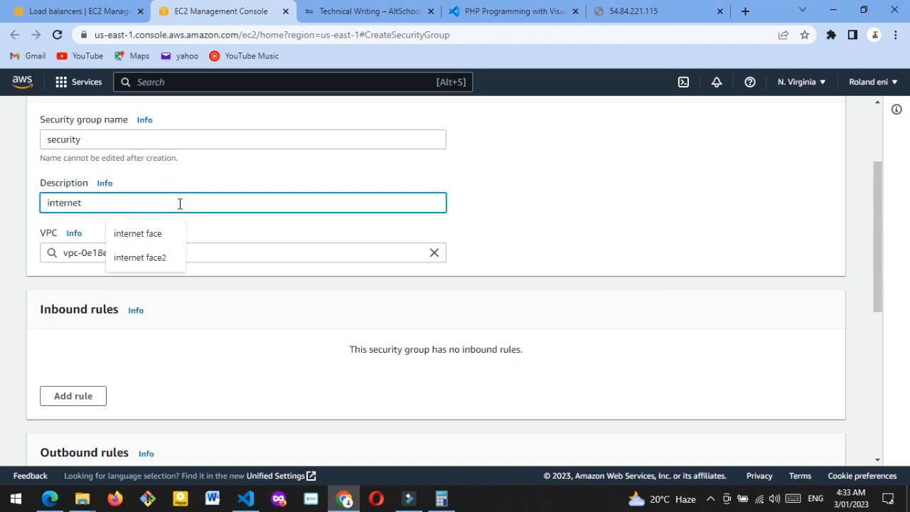
click(209, 348)
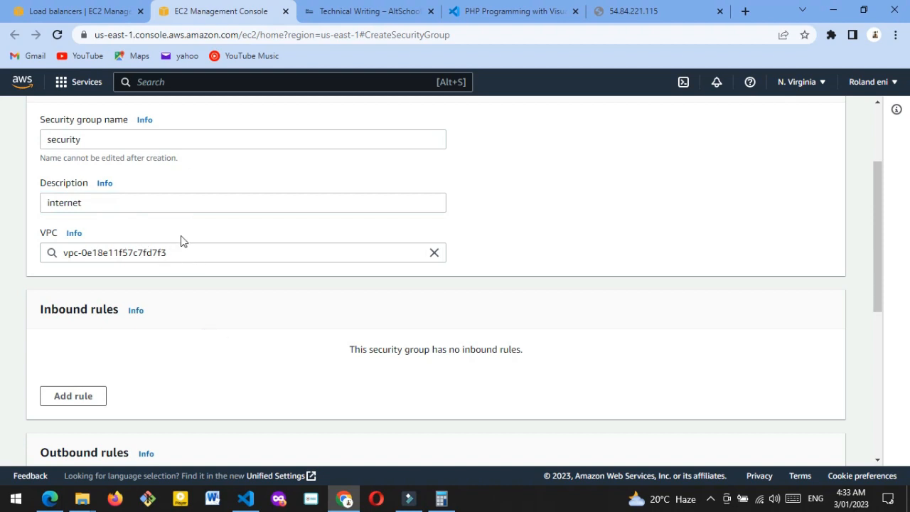
- Add an inbound rule of type HTTP to the security group
scroll(181, 241, down, 2)
click(73, 263)
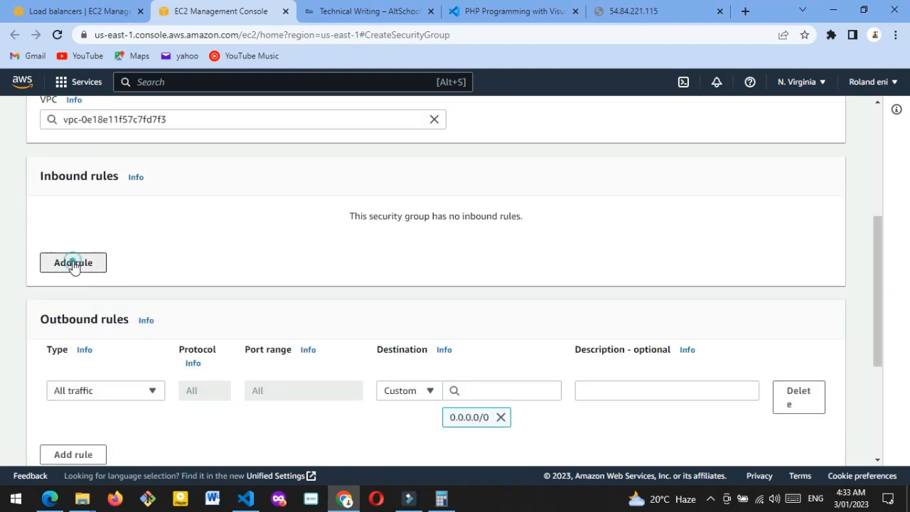
click(149, 253)
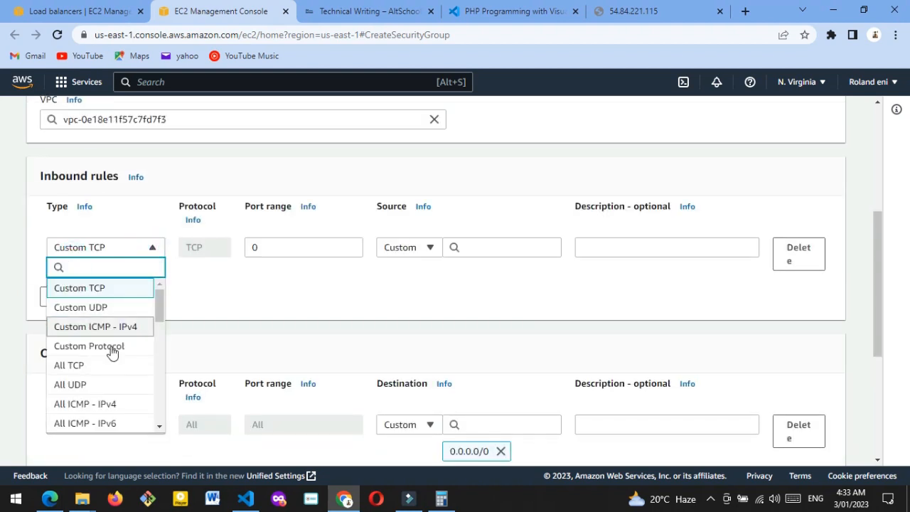
scroll(105, 380, down, 2)
scroll(111, 369, down, 3)
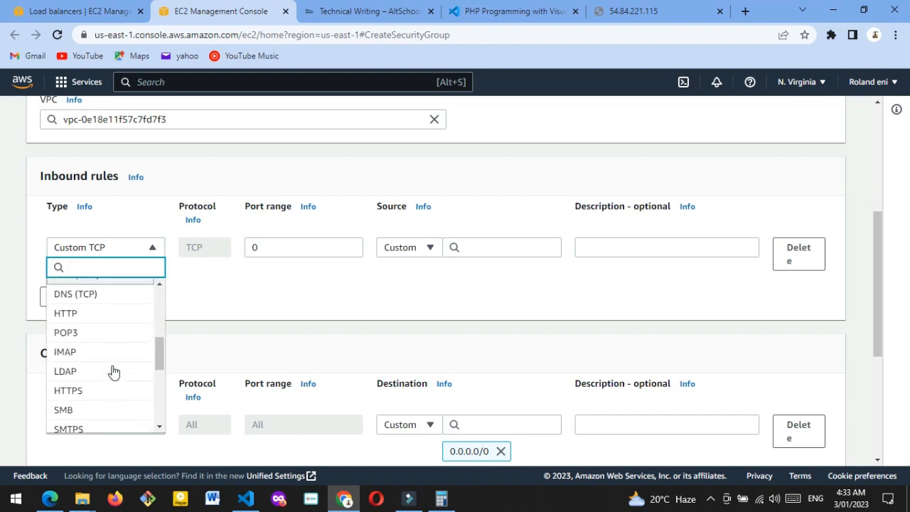
scroll(103, 326, up, 1)
scroll(110, 305, up, 1)
scroll(117, 325, down, 3)
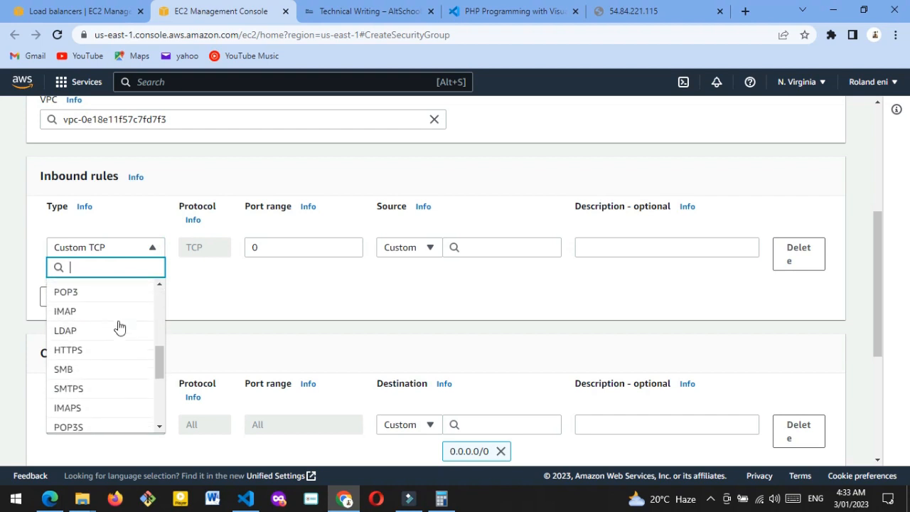
scroll(105, 346, down, 2)
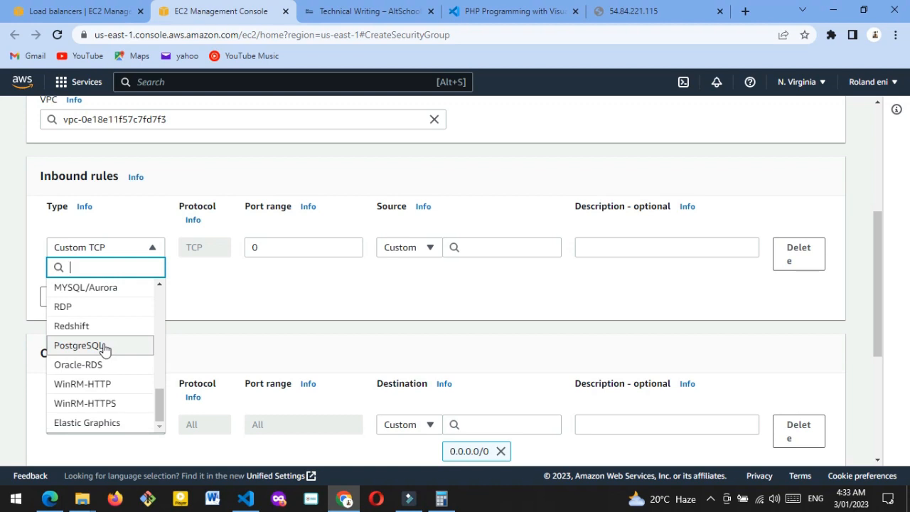
scroll(103, 348, down, 2)
scroll(93, 248, up, 3)
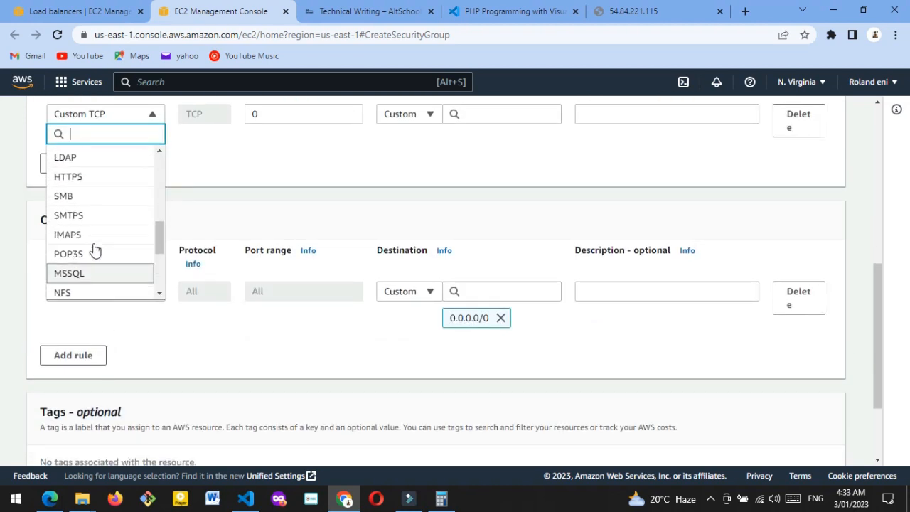
scroll(94, 248, up, 4)
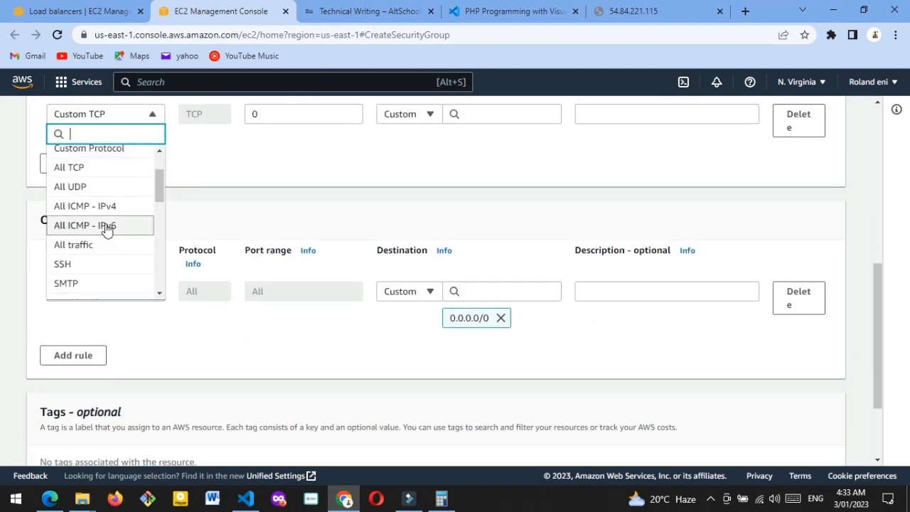
scroll(110, 211, up, 3)
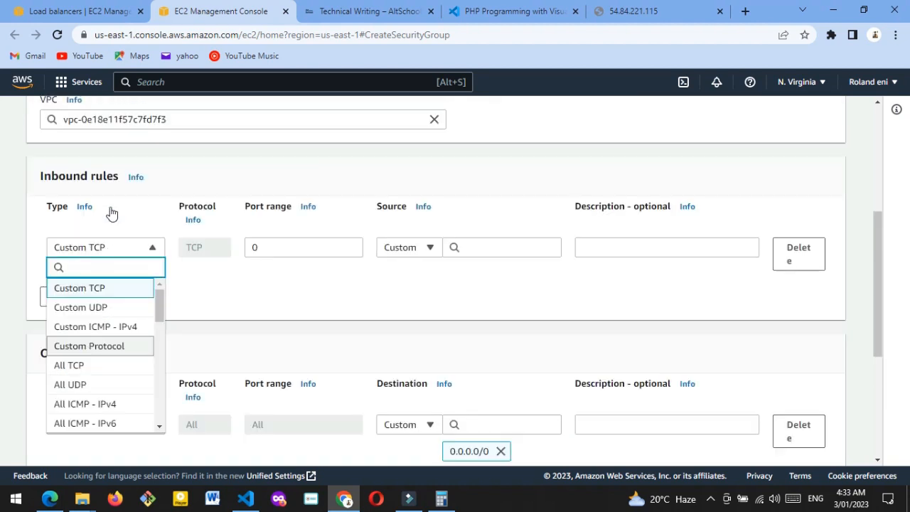
scroll(106, 318, down, 1)
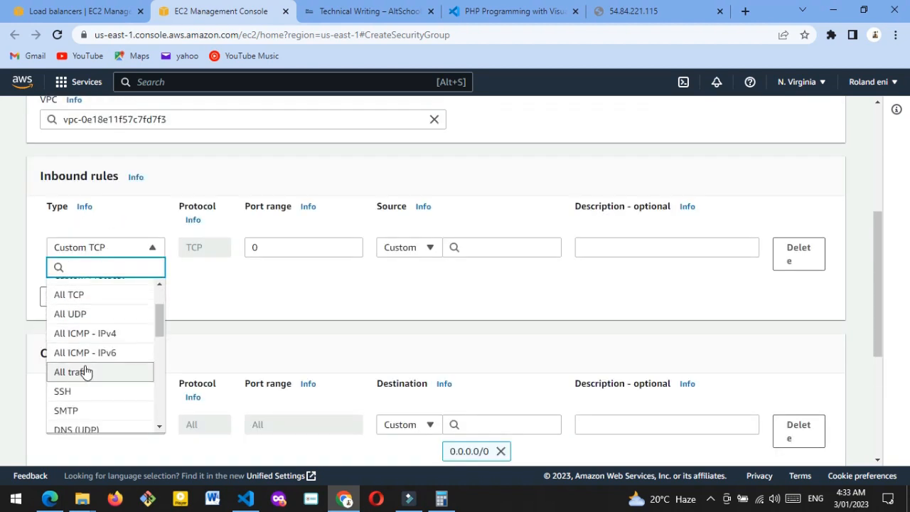
scroll(103, 362, down, 3)
click(103, 346)
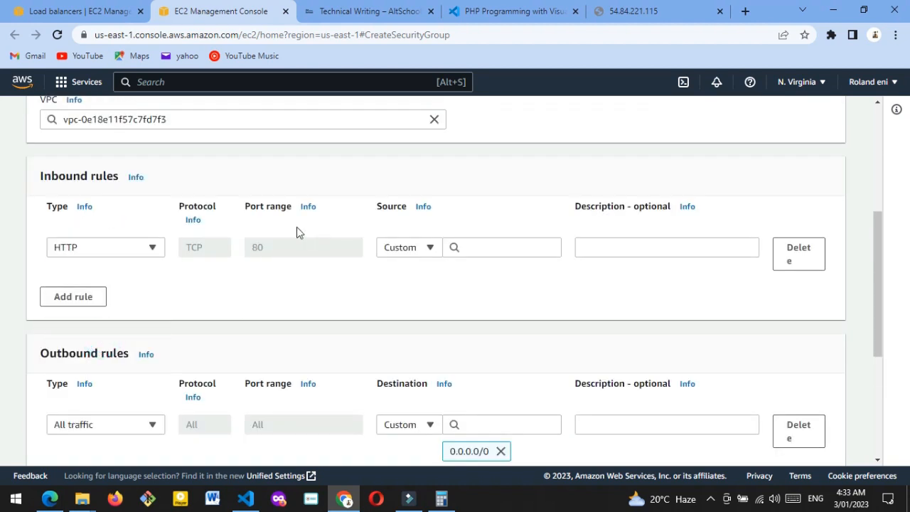
- Set the HTTP rule's source to 0.0.0.0/0 and create the security group
click(480, 249)
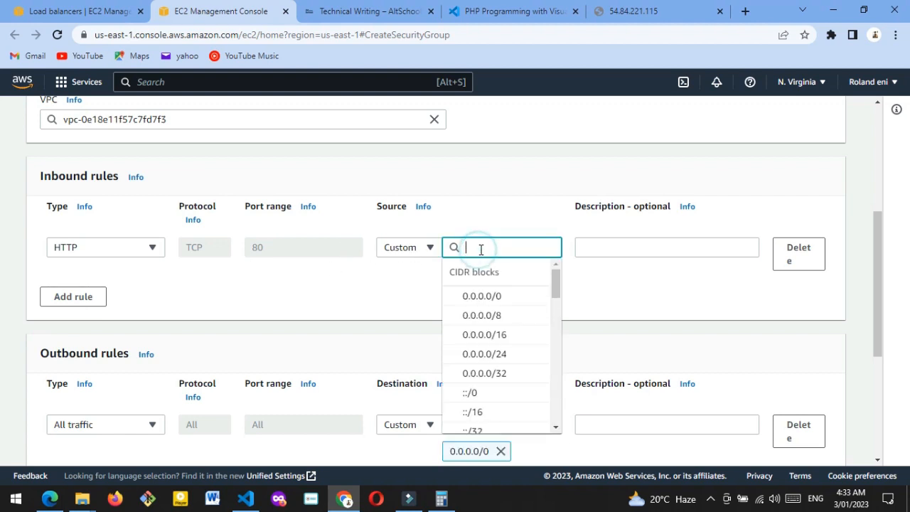
click(497, 298)
scroll(388, 278, down, 3)
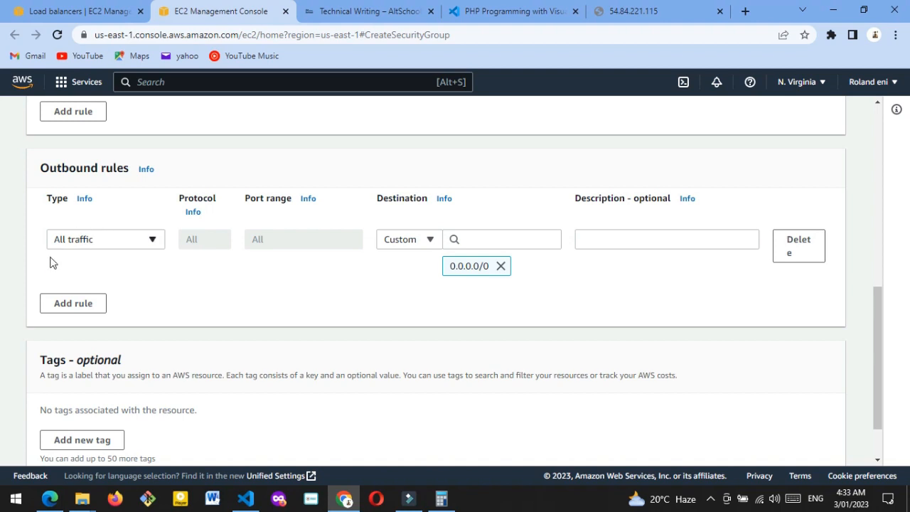
scroll(483, 224, up, 2)
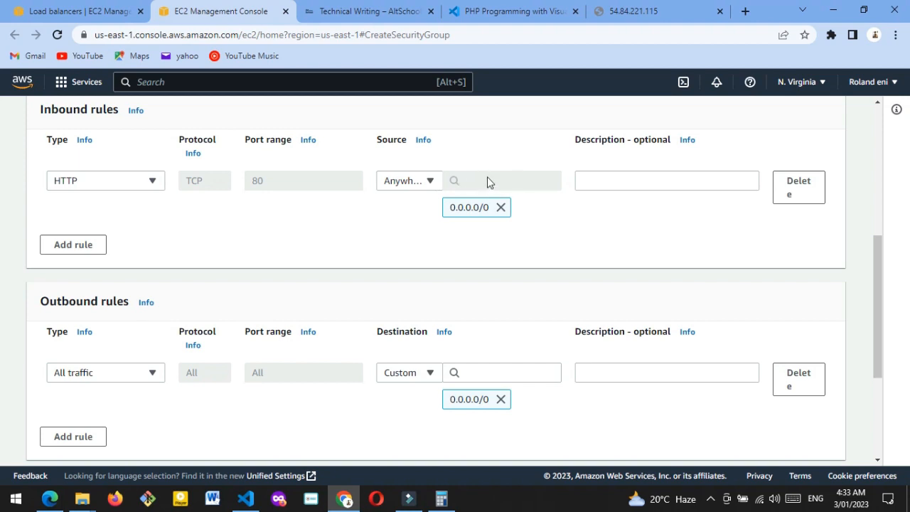
scroll(547, 299, down, 3)
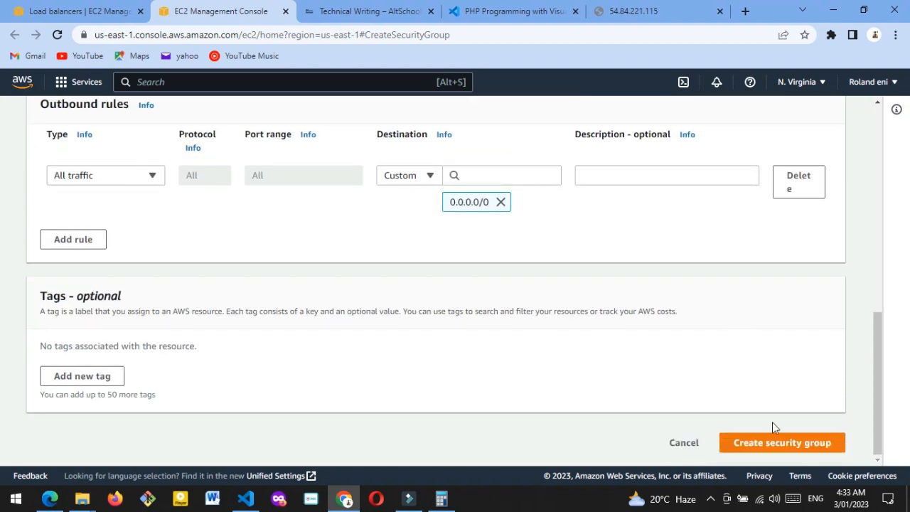
click(784, 441)
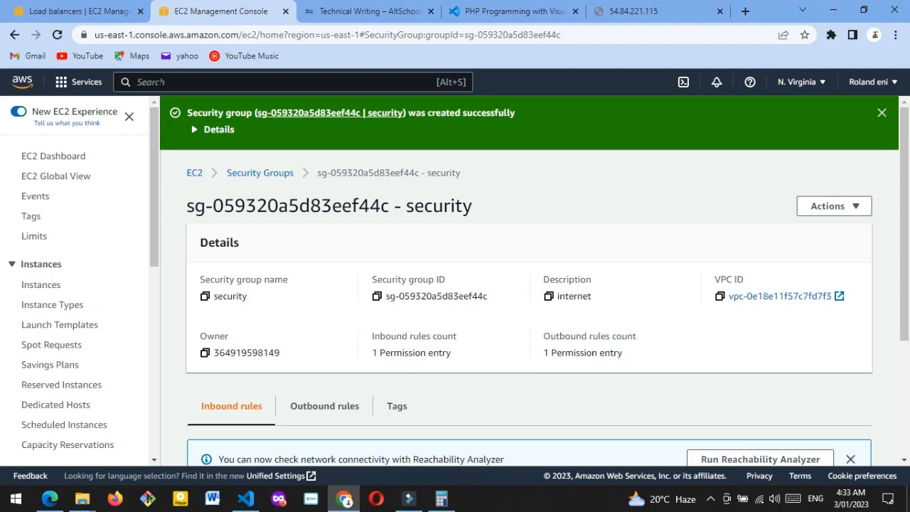
- Find the EC2 service, open its dashboard in a new browser tab, and close the Technical Writing tab before switching to it
click(160, 82)
text(ec)
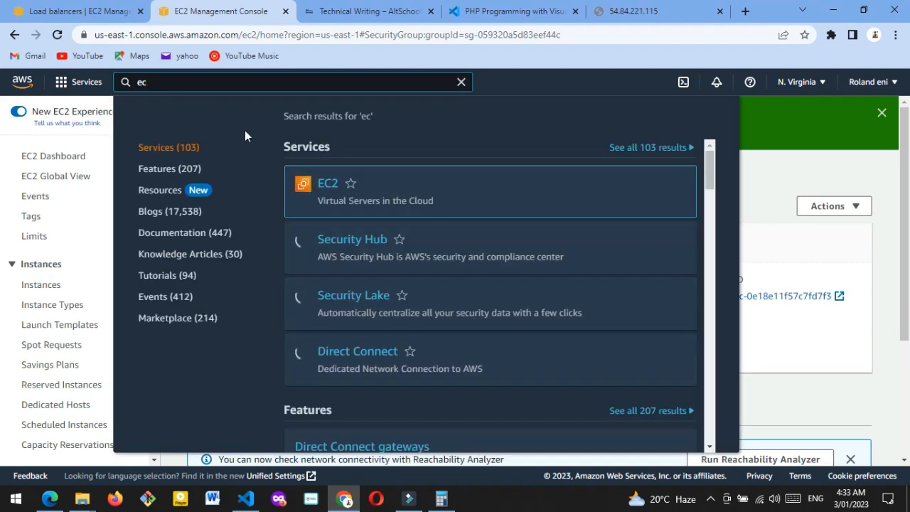
click(329, 183)
right_click(329, 183)
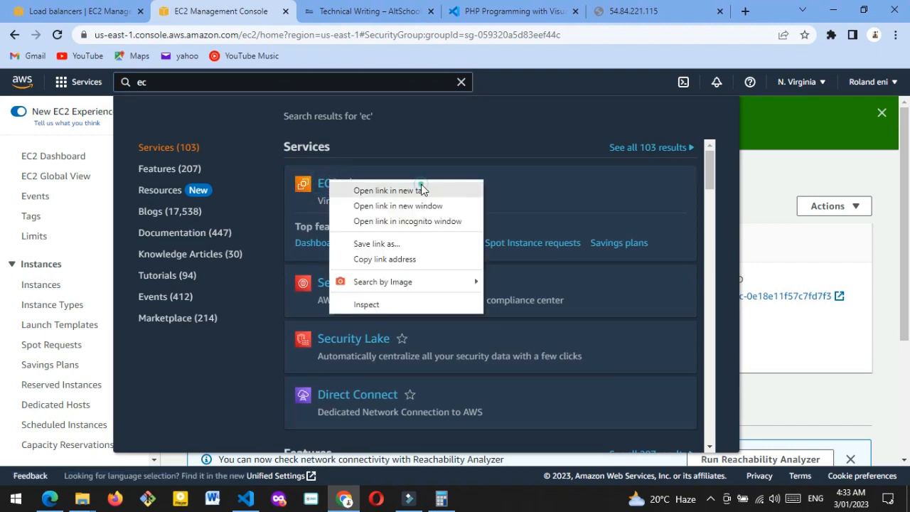
click(451, 189)
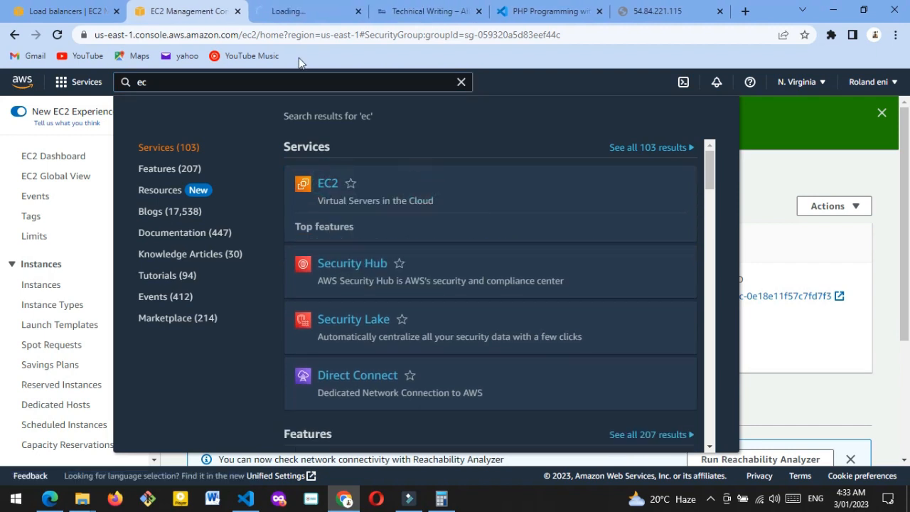
click(478, 12)
click(330, 8)
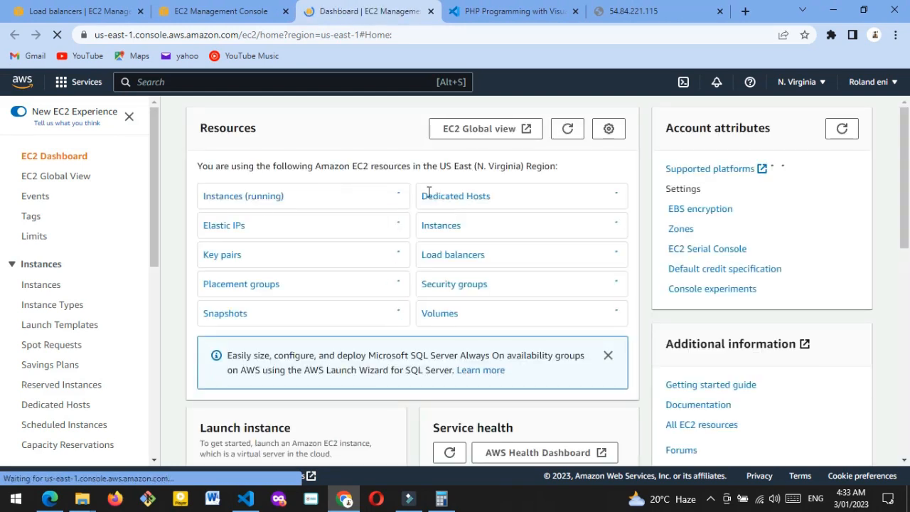
- List the running EC2 instances and copy the public IPv4 address of the first demo instance
click(248, 199)
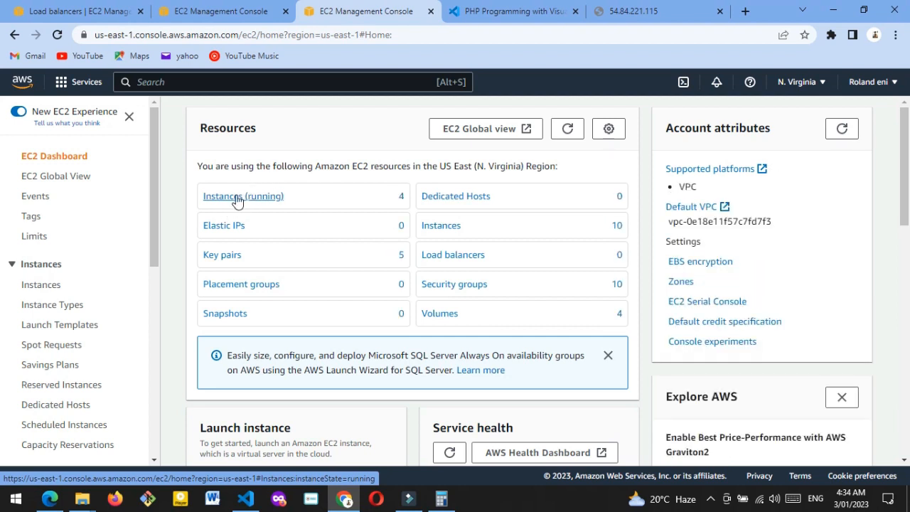
click(237, 201)
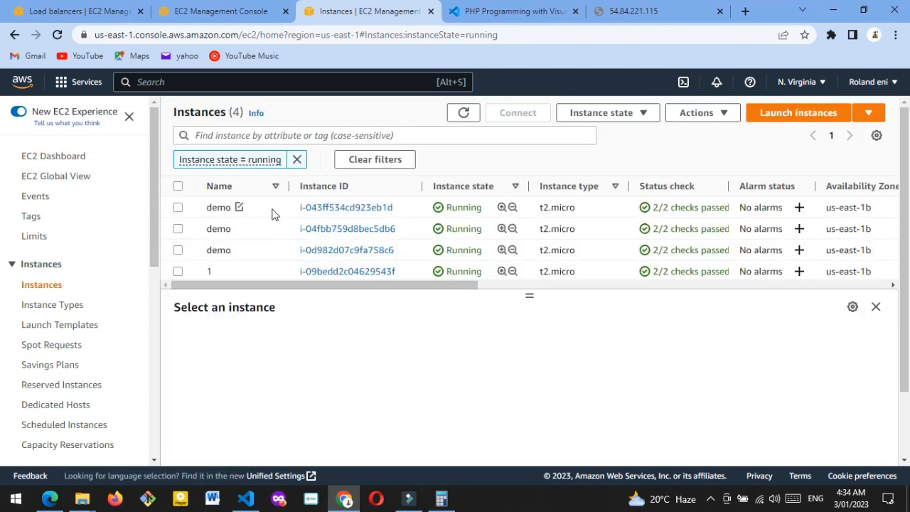
click(178, 207)
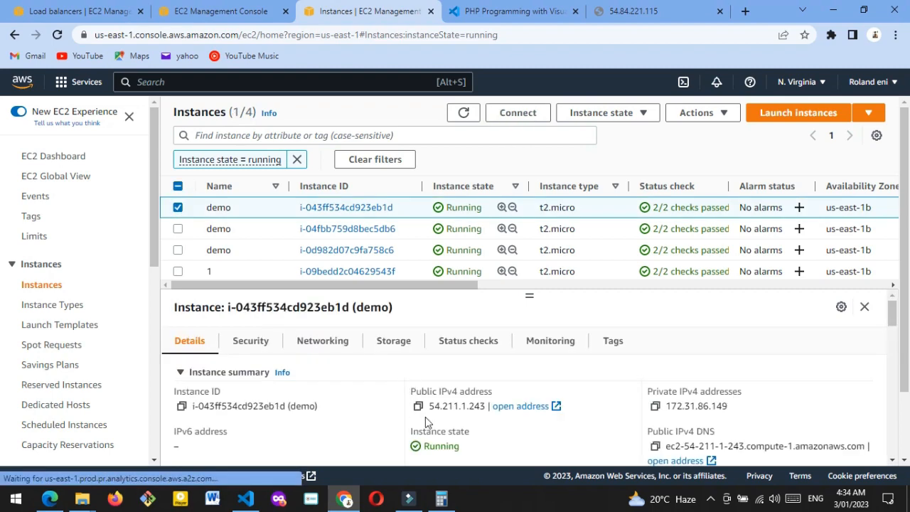
click(418, 406)
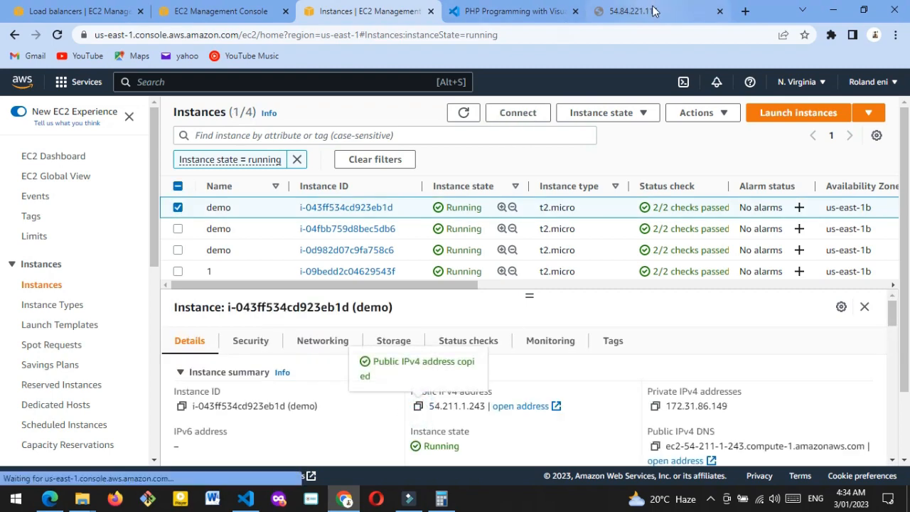
- Load the copied IP address in the browser tab showing 54.84.221.115 to test the instance's web page
click(654, 10)
right_click(376, 35)
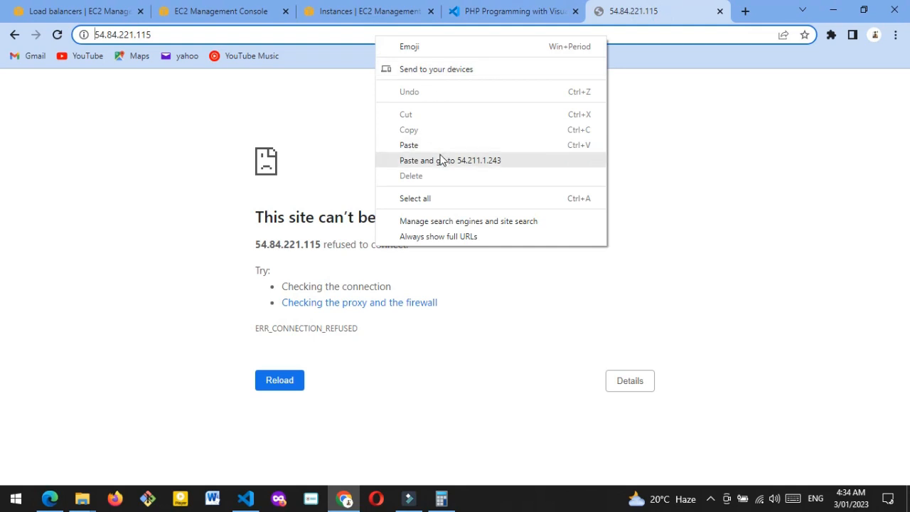
click(444, 160)
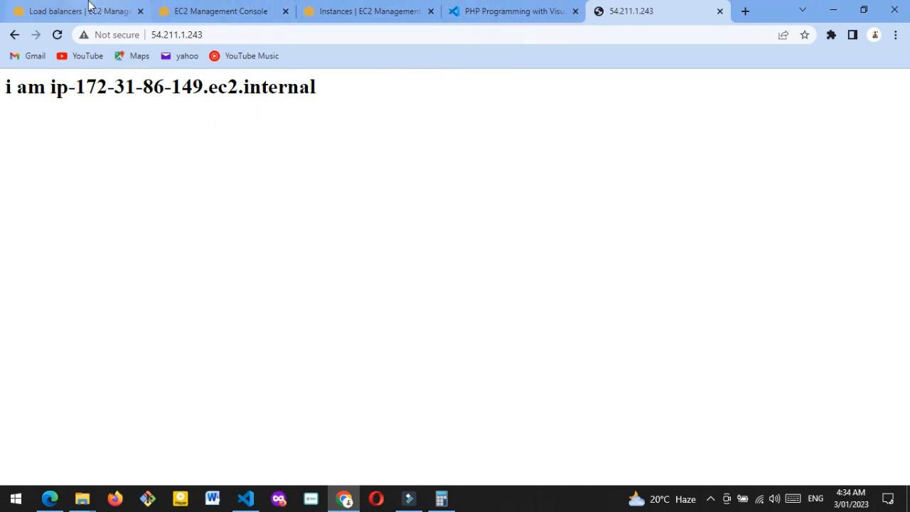
- Close the browser tab with the new security group's details and return to the load balancer creation page
click(239, 9)
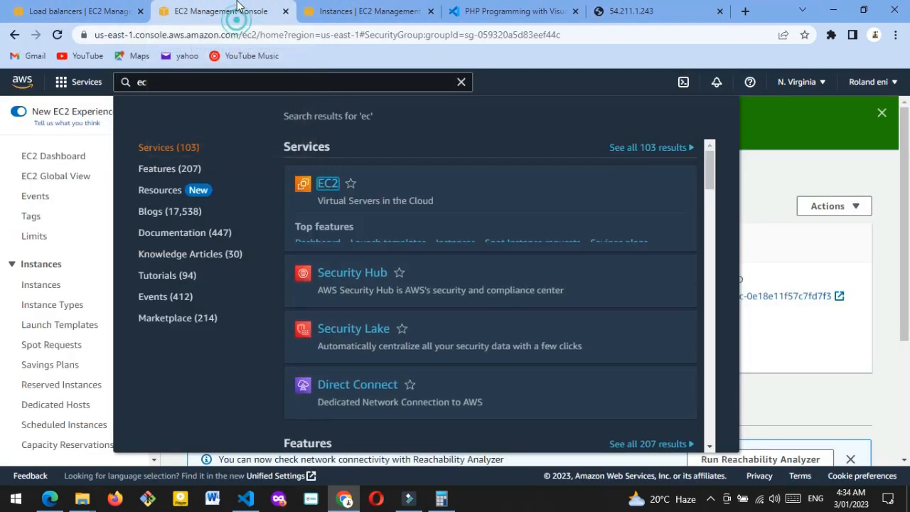
click(13, 145)
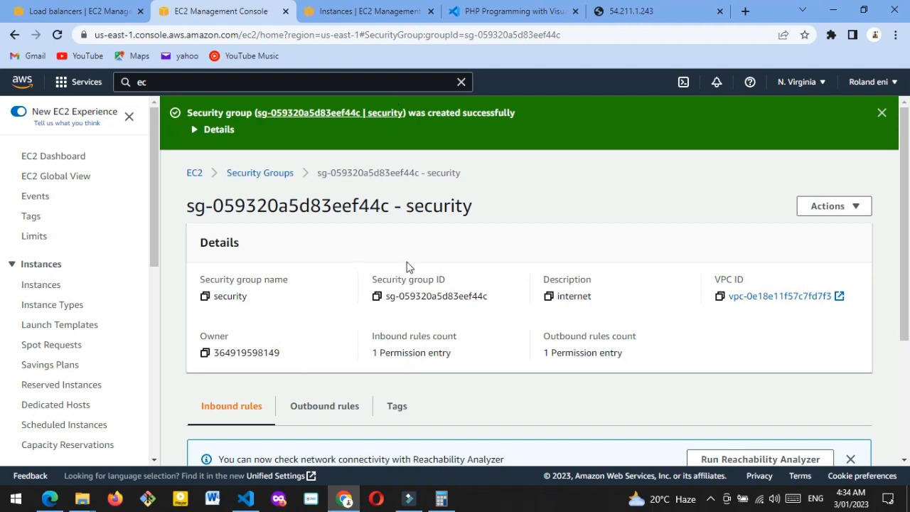
click(284, 13)
click(71, 11)
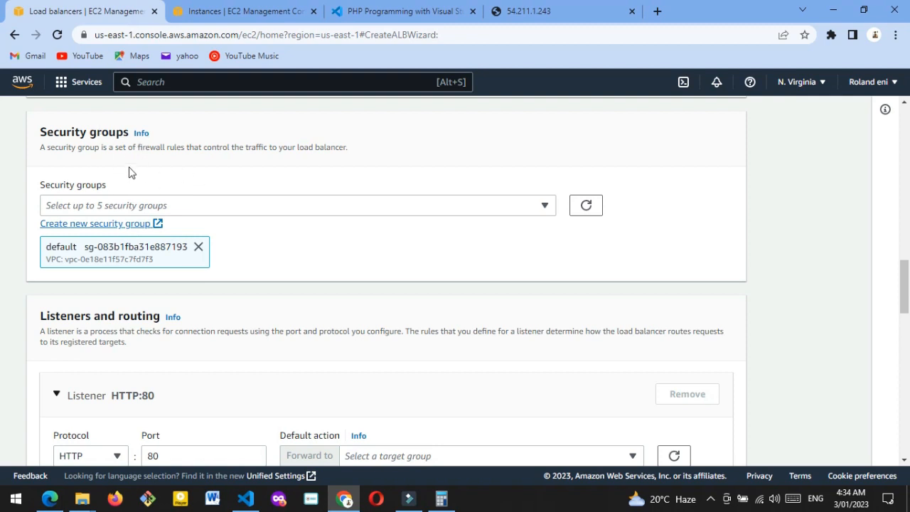
- Refresh the load balancer's security group list, add the "security" group, and remove the default group
click(585, 210)
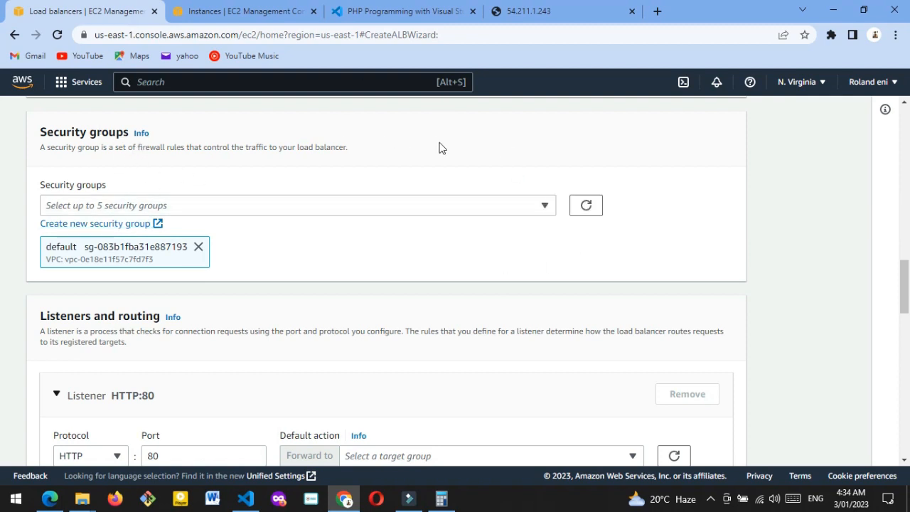
click(545, 205)
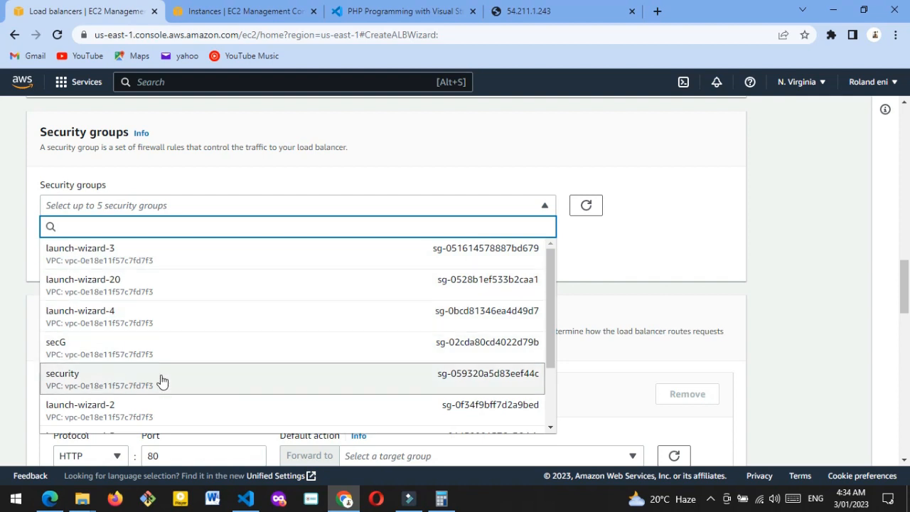
click(92, 380)
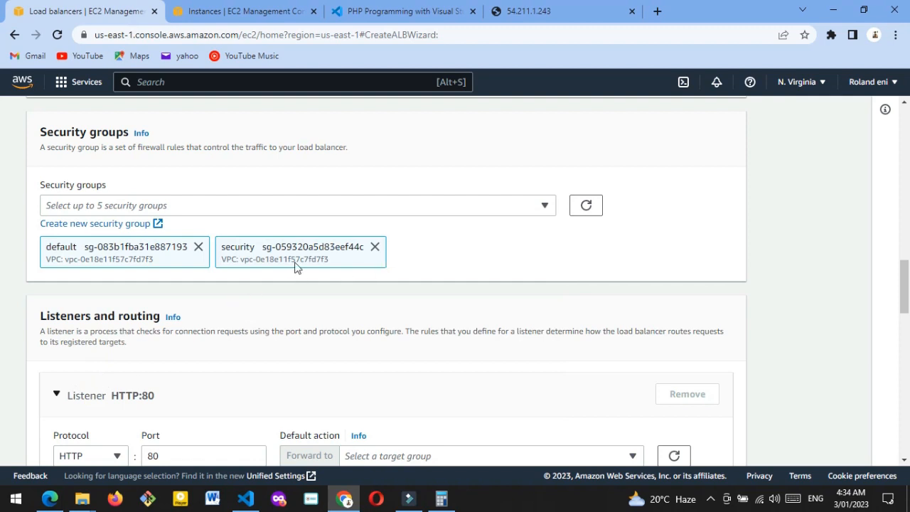
click(198, 247)
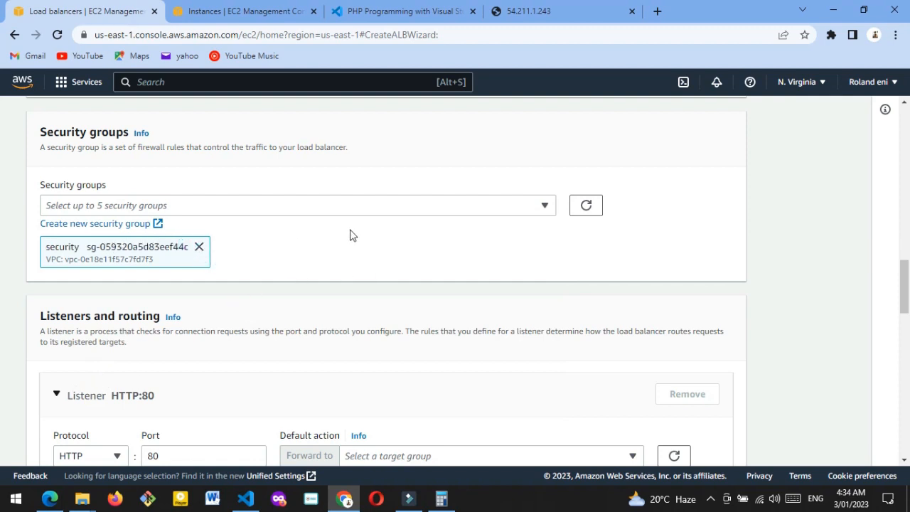
- Start creating a target group for the HTTP:80 listener and name it "terget1"
scroll(349, 234, down, 4)
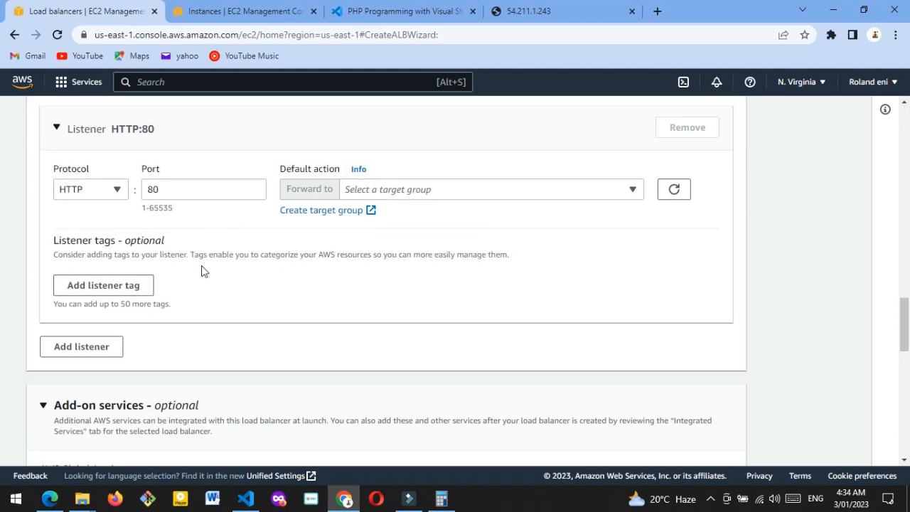
scroll(261, 277, up, 1)
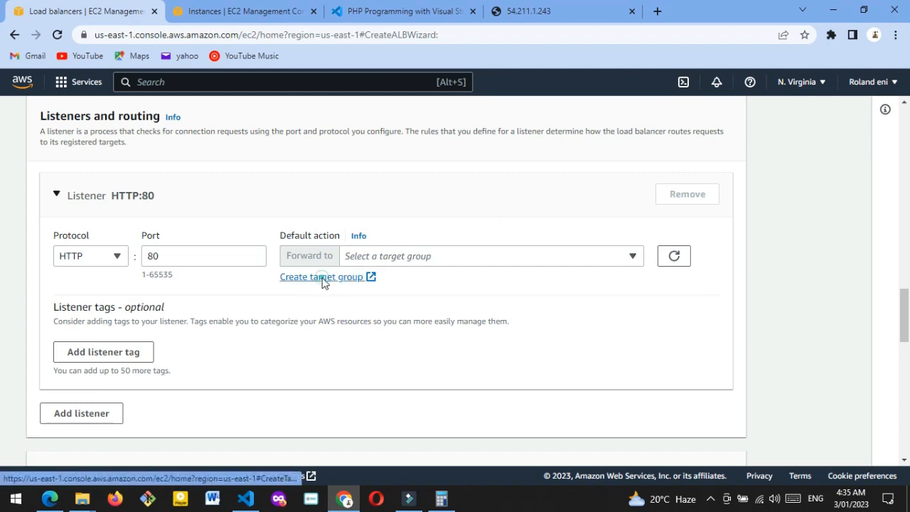
click(321, 279)
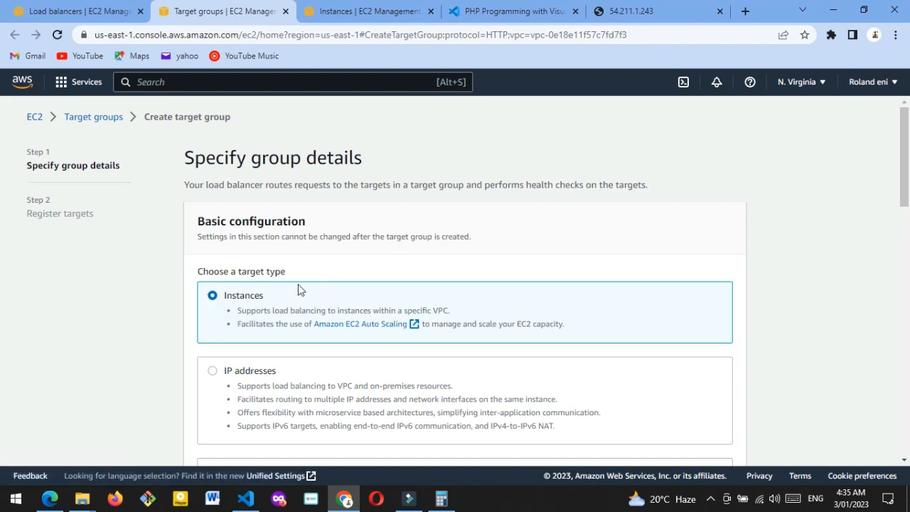
scroll(299, 288, down, 4)
scroll(304, 279, down, 4)
scroll(308, 270, up, 1)
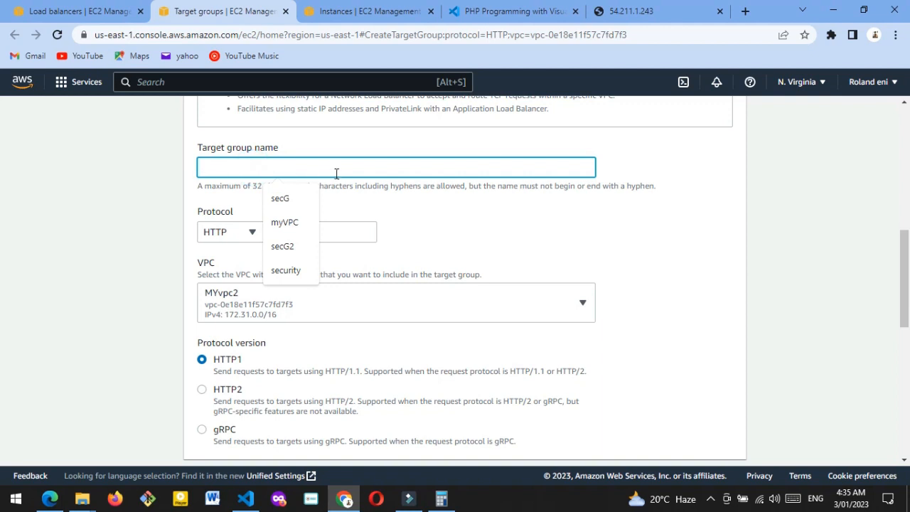
text(terget1)
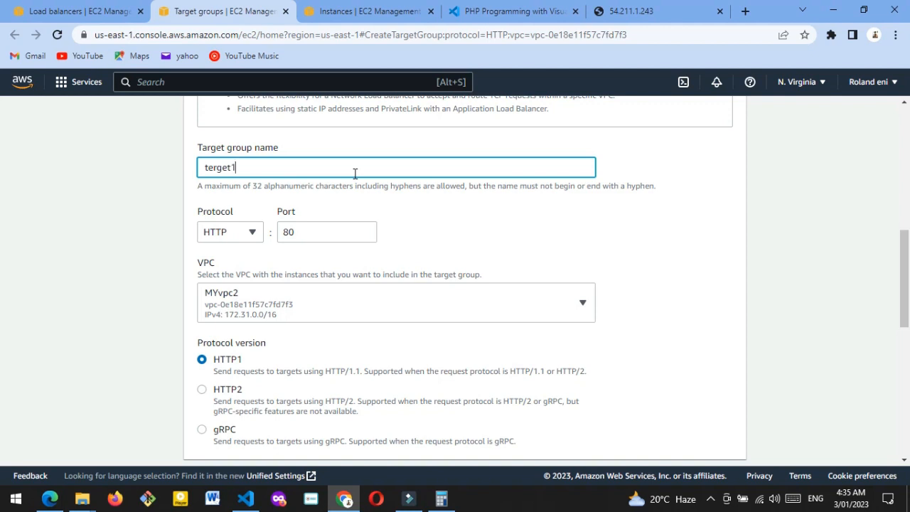
- Review the target group's protocol and health check settings, keep the defaults, and continue to target registration
scroll(323, 291, down, 2)
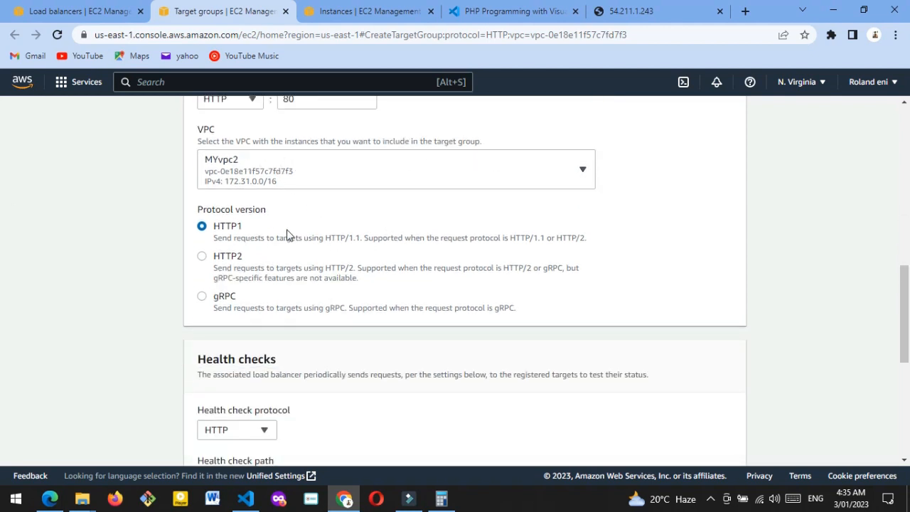
scroll(287, 235, down, 3)
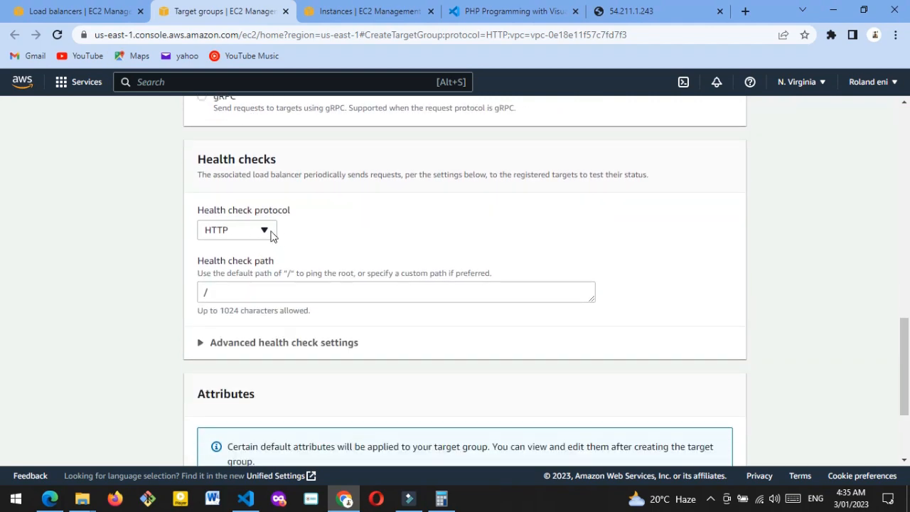
scroll(272, 235, down, 2)
scroll(303, 246, up, 2)
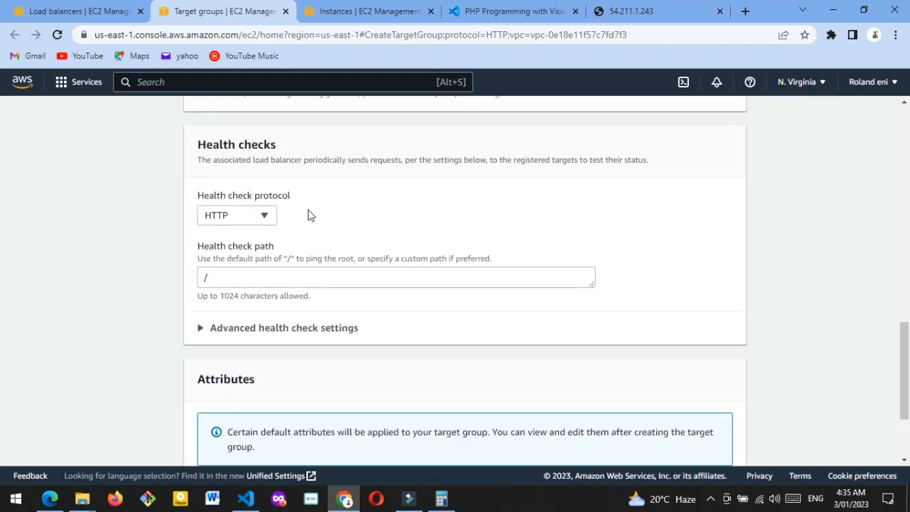
scroll(298, 239, down, 2)
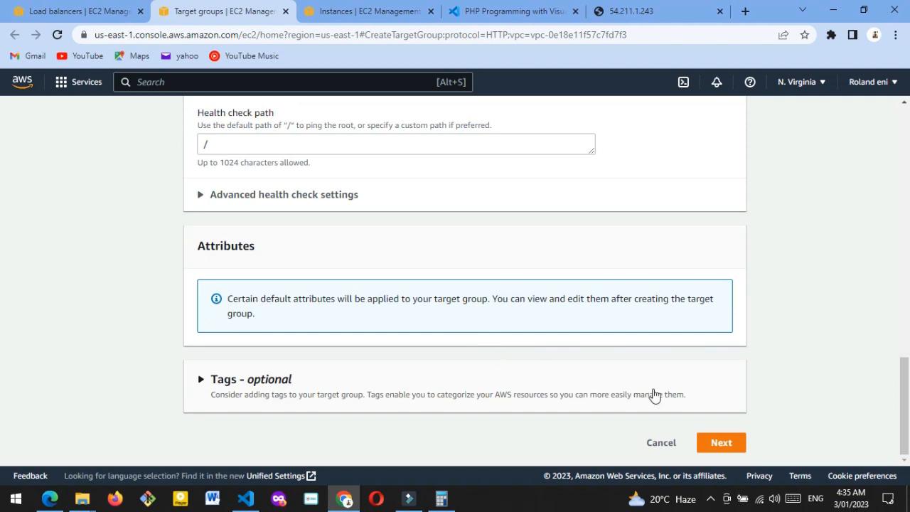
click(700, 441)
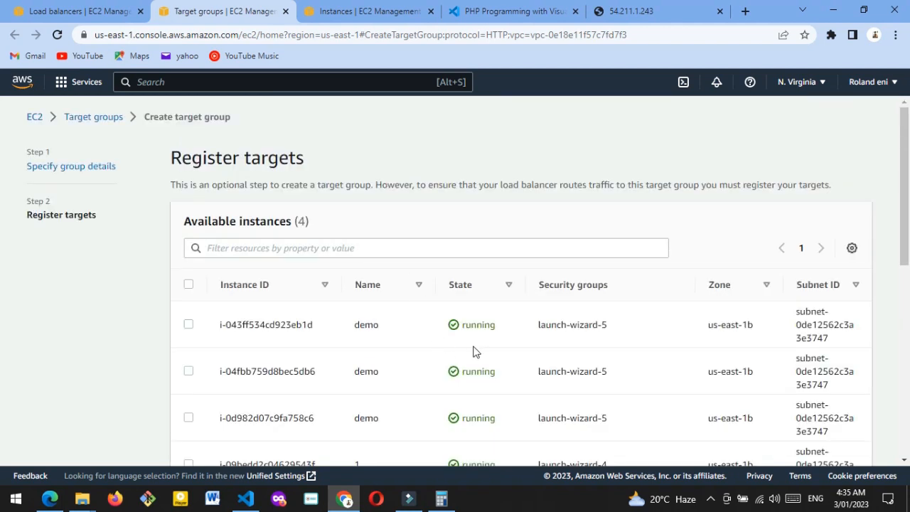
- Select the three demo instances and include them as pending targets on port 80
scroll(475, 351, down, 2)
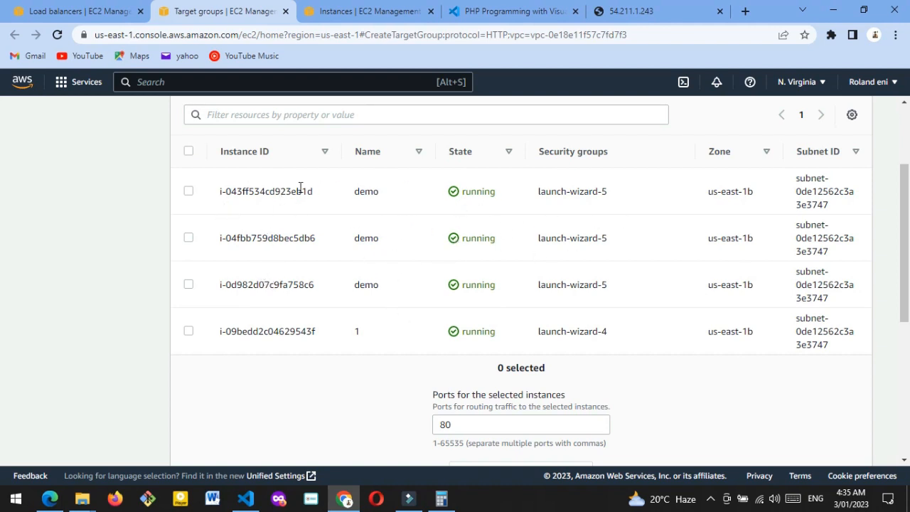
click(188, 190)
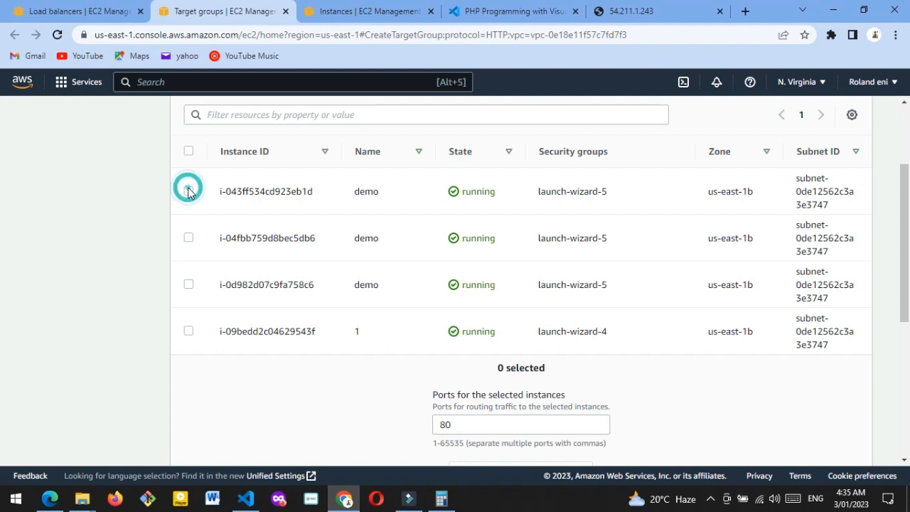
click(189, 237)
click(188, 285)
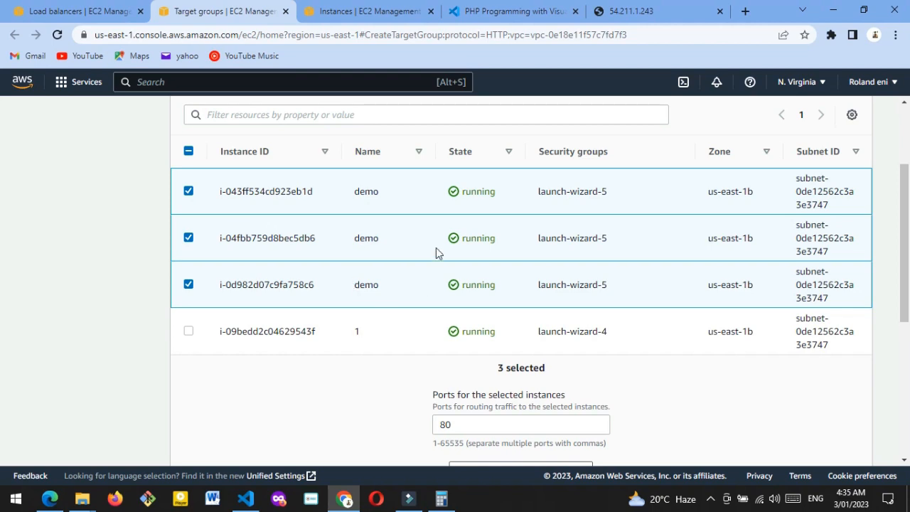
scroll(571, 279, down, 5)
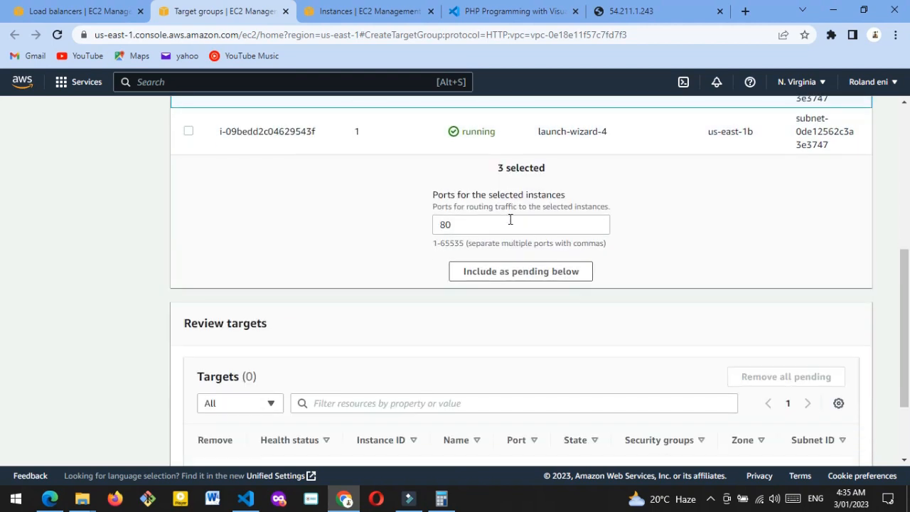
click(528, 276)
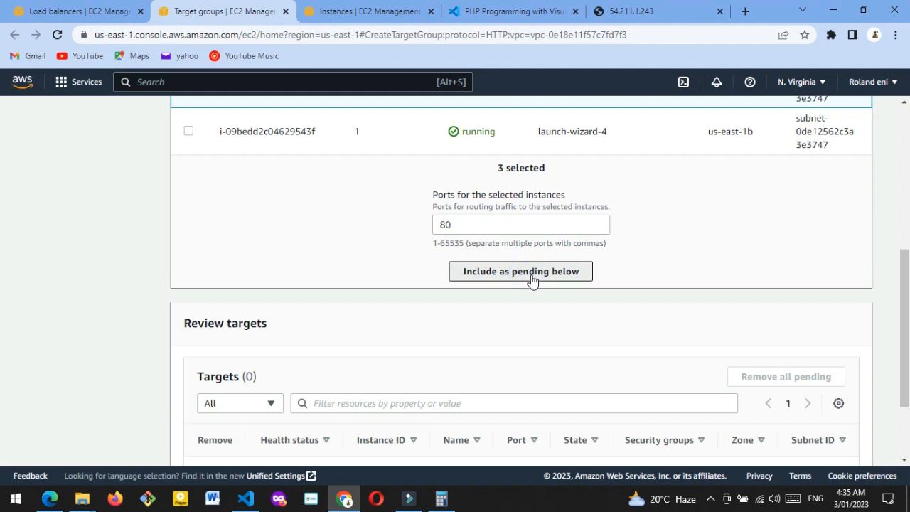
click(531, 280)
- Review the pending targets and create the target group
scroll(520, 305, down, 2)
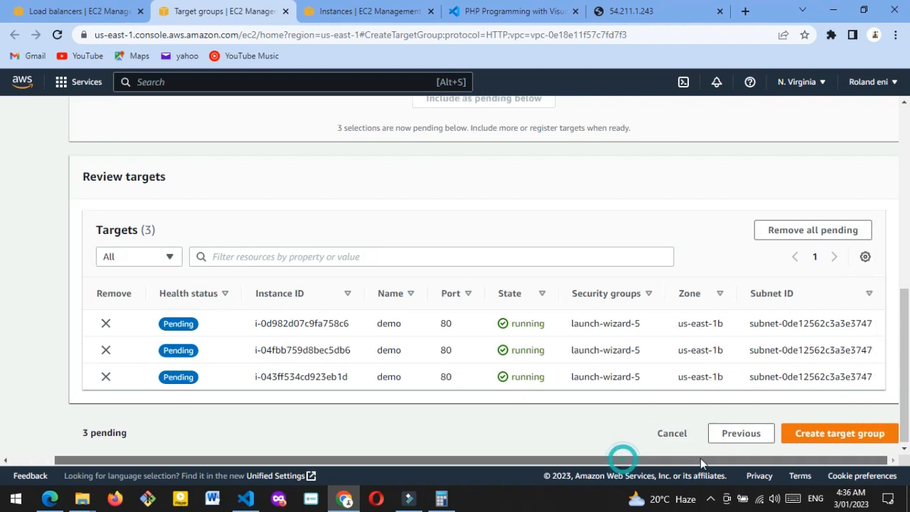
drag(625, 461, 700, 458)
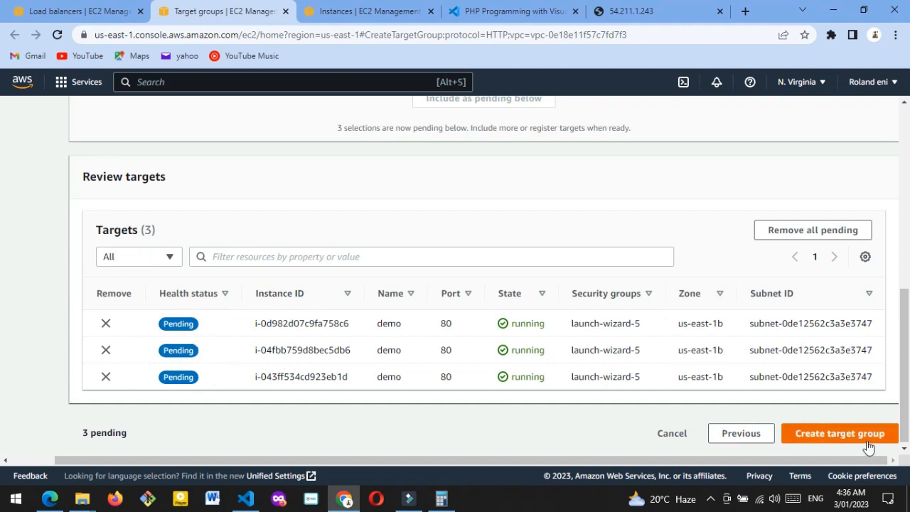
click(840, 435)
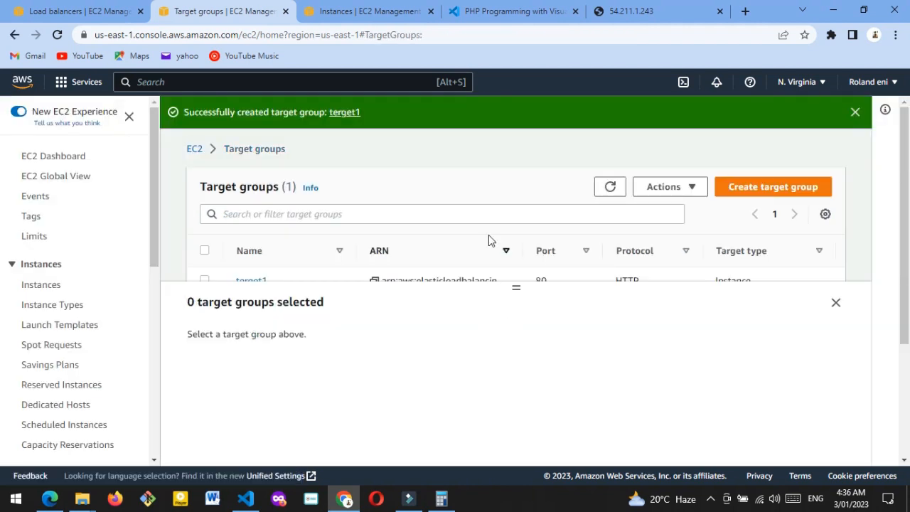
- Examine the details and target health of terget1, and return to the load balancer creation page
scroll(488, 235, down, 1)
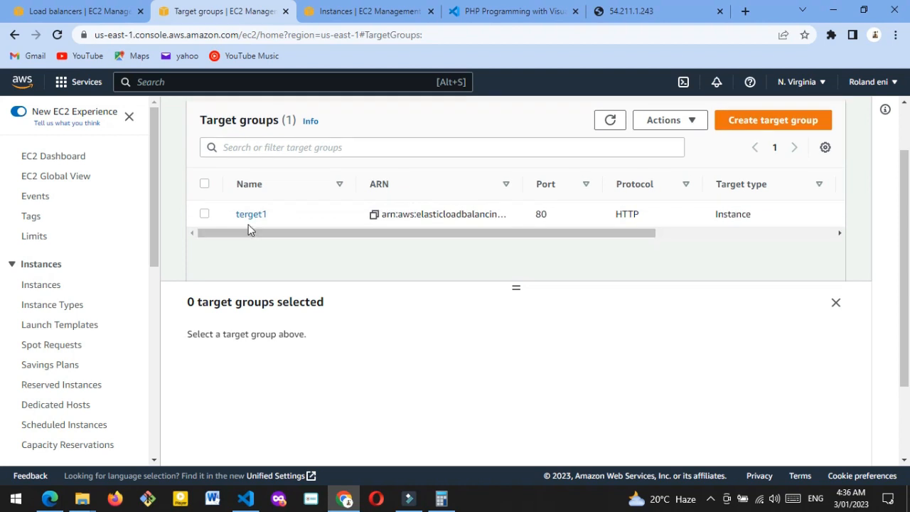
click(204, 214)
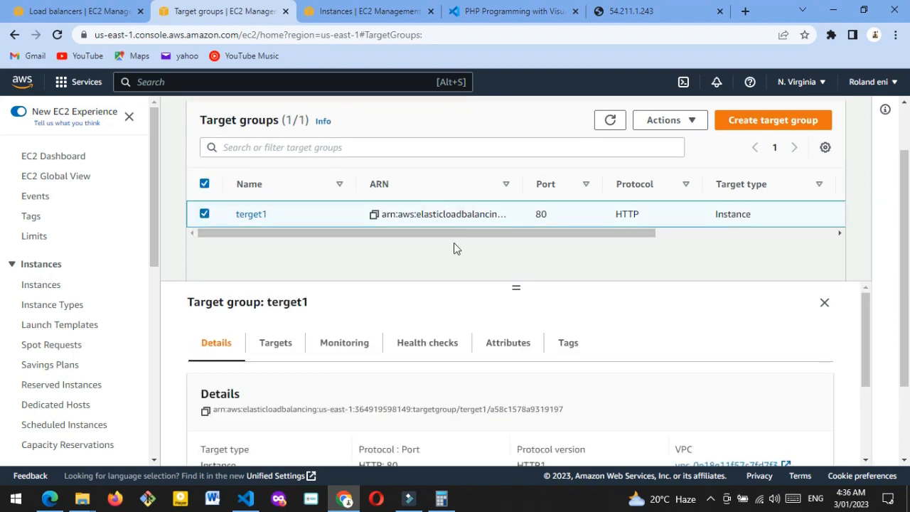
scroll(547, 328, down, 2)
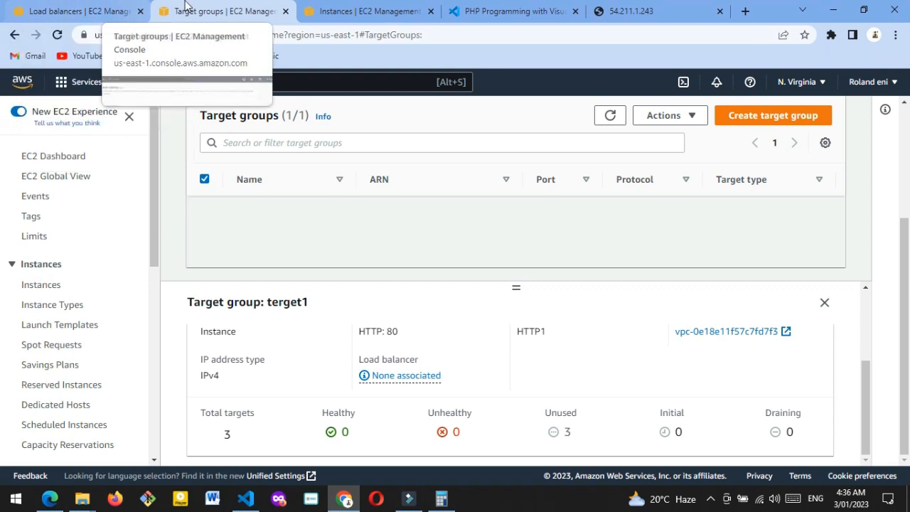
click(84, 11)
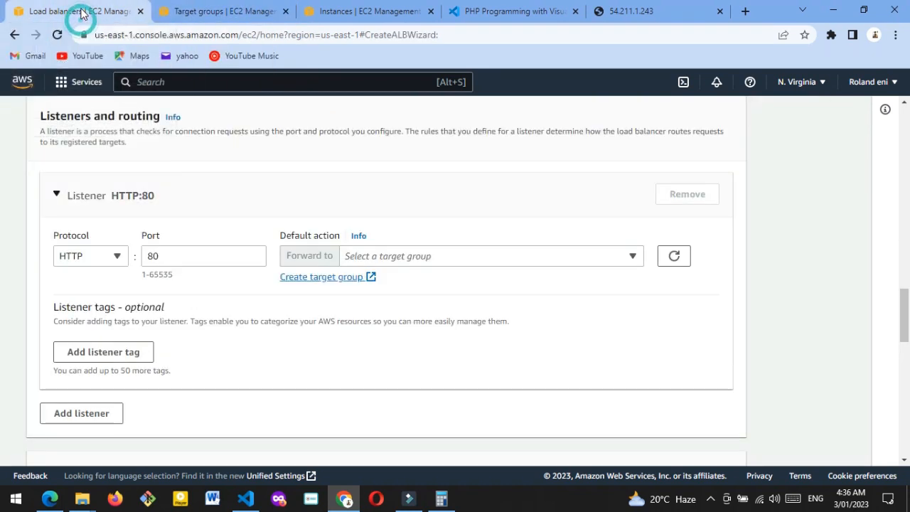
- Refresh the available target groups and set the HTTP:80 listener to forward to terget1
click(678, 256)
click(587, 257)
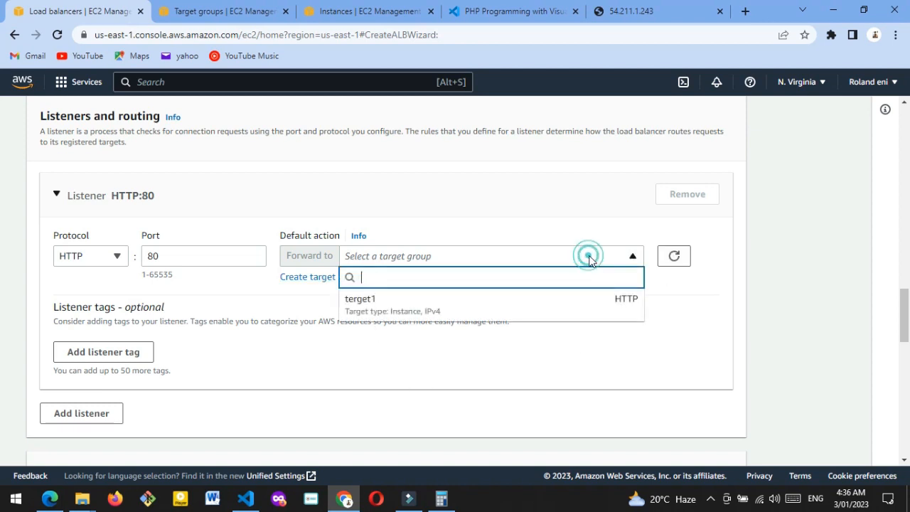
click(480, 304)
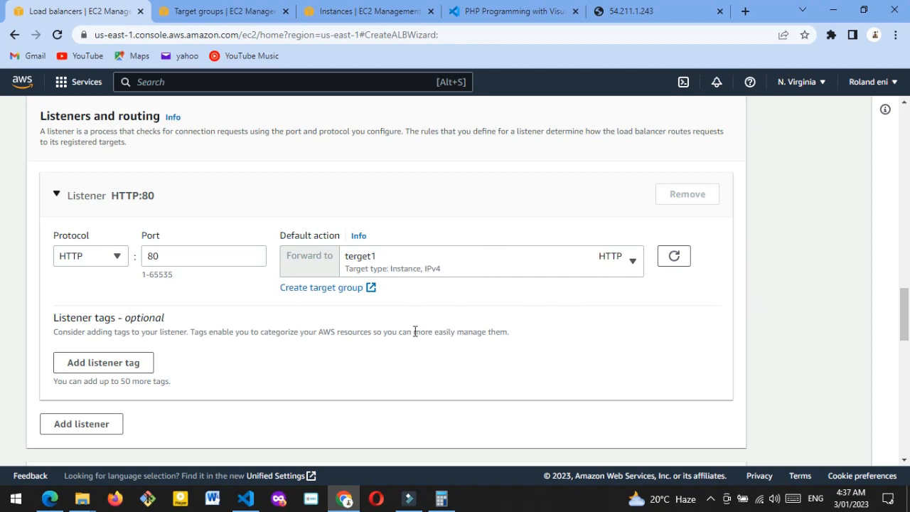
- Review the remaining load balancer settings, create the load balancer without add-on services or tags, and view it in the load balancer list
scroll(414, 332, down, 2)
scroll(213, 252, down, 2)
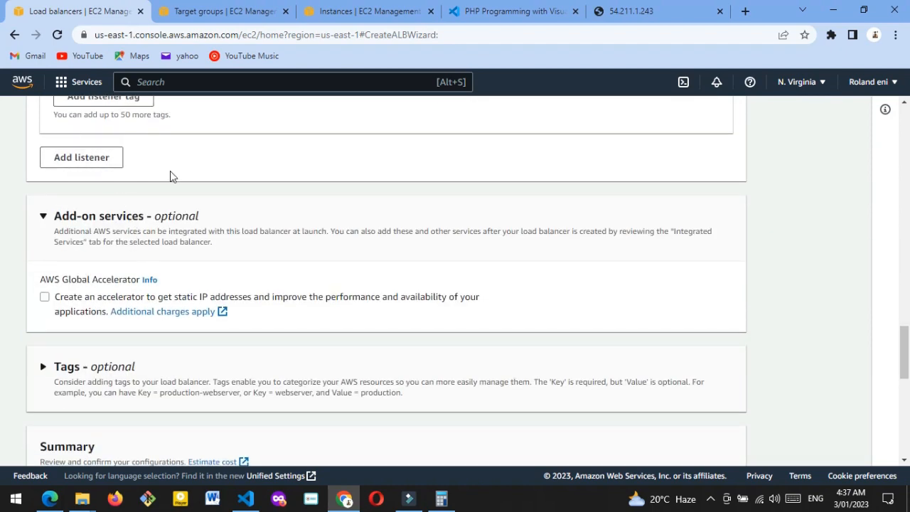
scroll(214, 250, down, 3)
scroll(217, 249, up, 2)
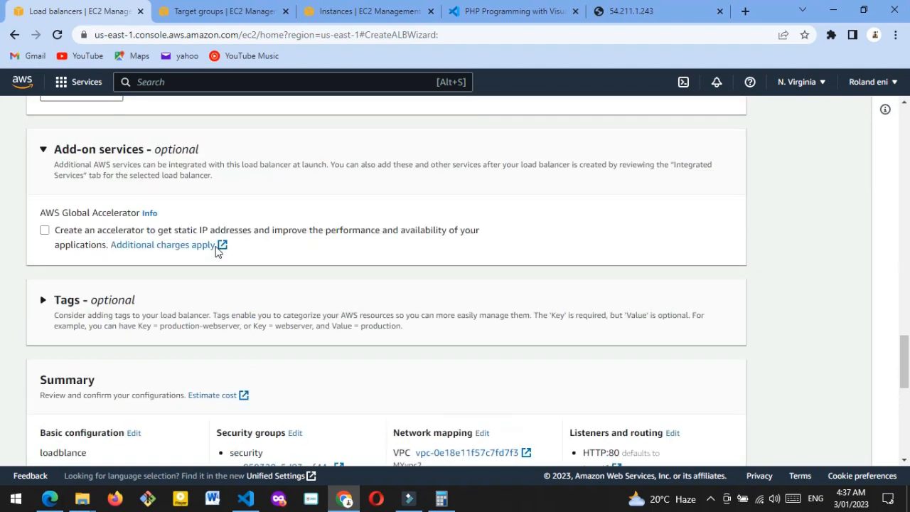
scroll(253, 302, down, 7)
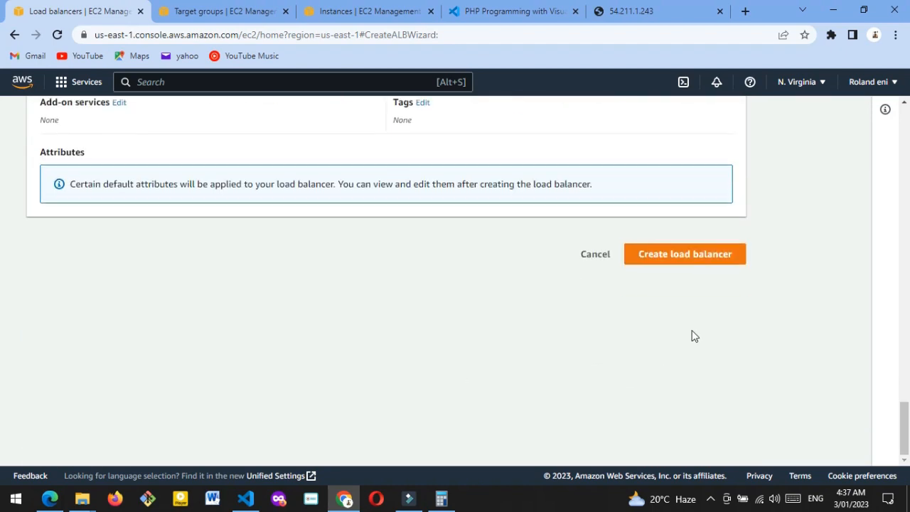
click(697, 254)
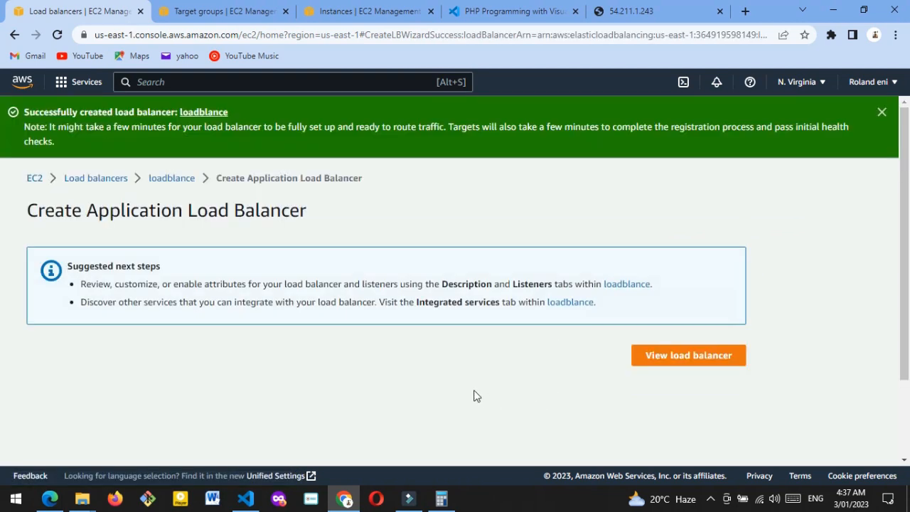
click(668, 361)
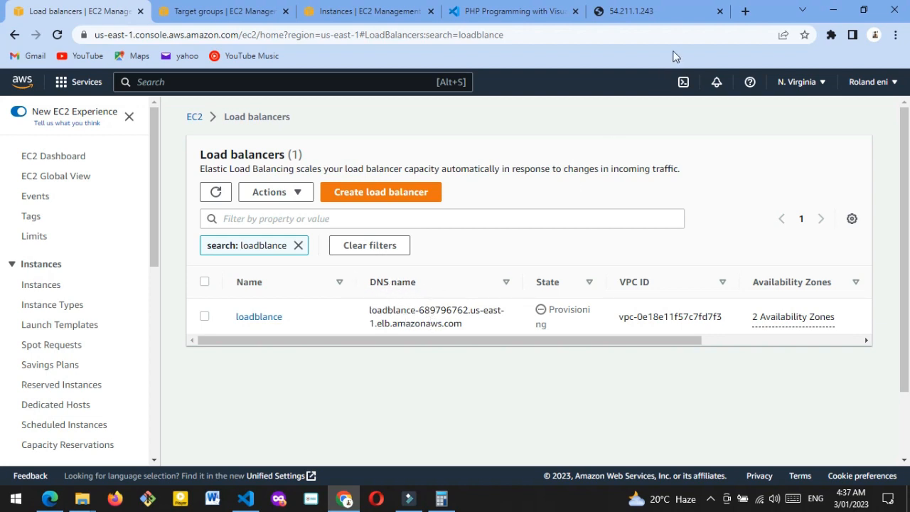
- Select the DNS name of loadblance and compare it with the instance web page at 54.211.1.243
click(651, 18)
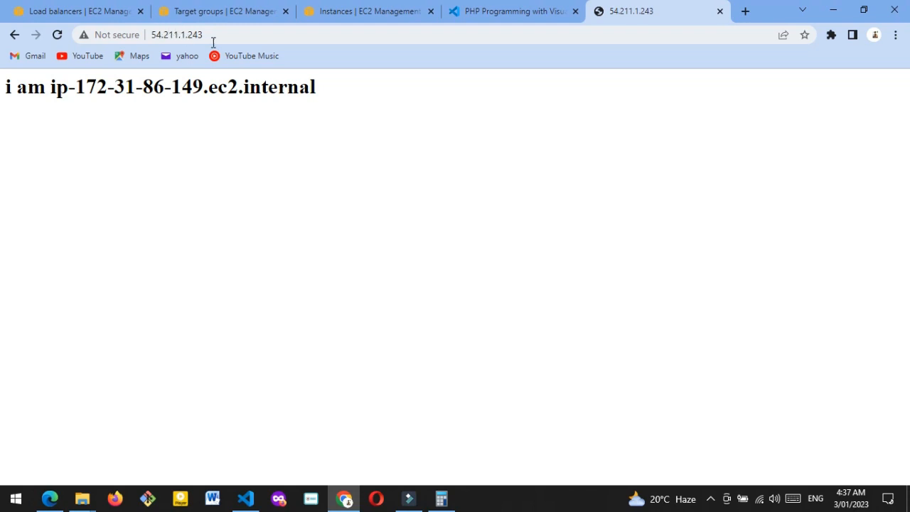
click(108, 21)
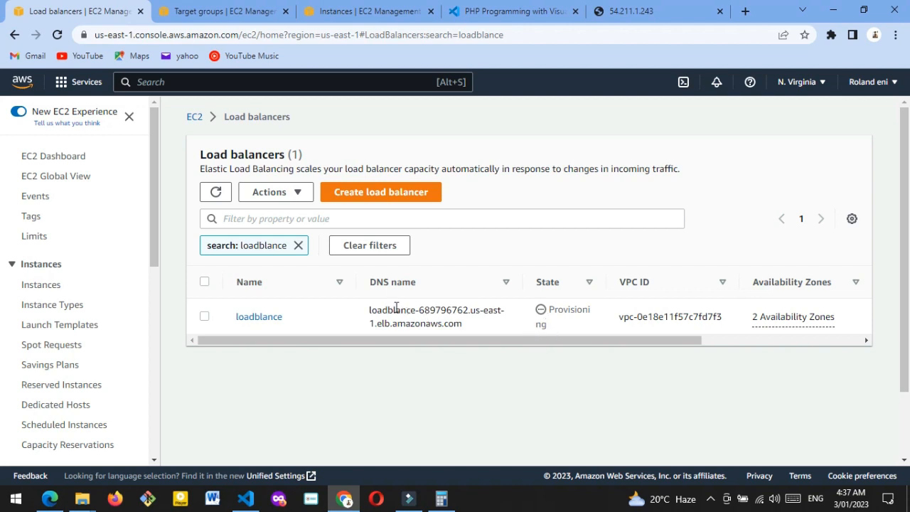
drag(367, 313, 467, 324)
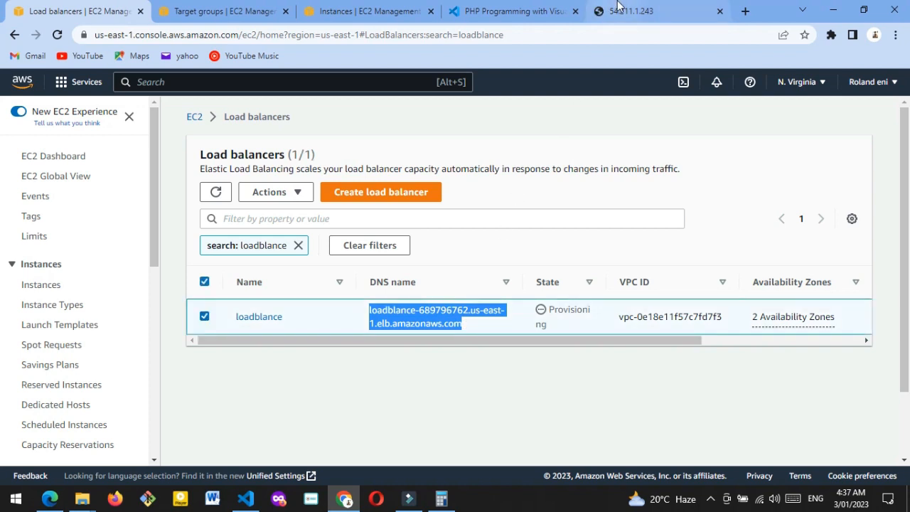
click(621, 11)
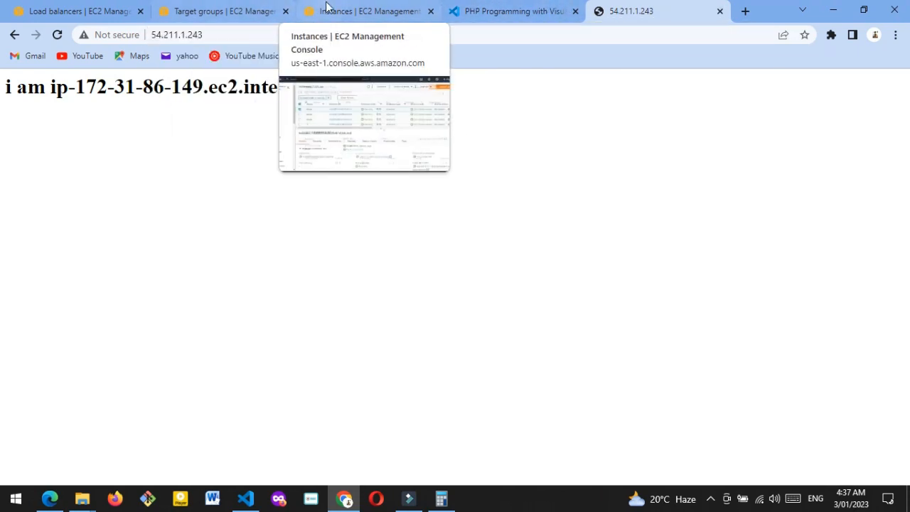
click(78, 11)
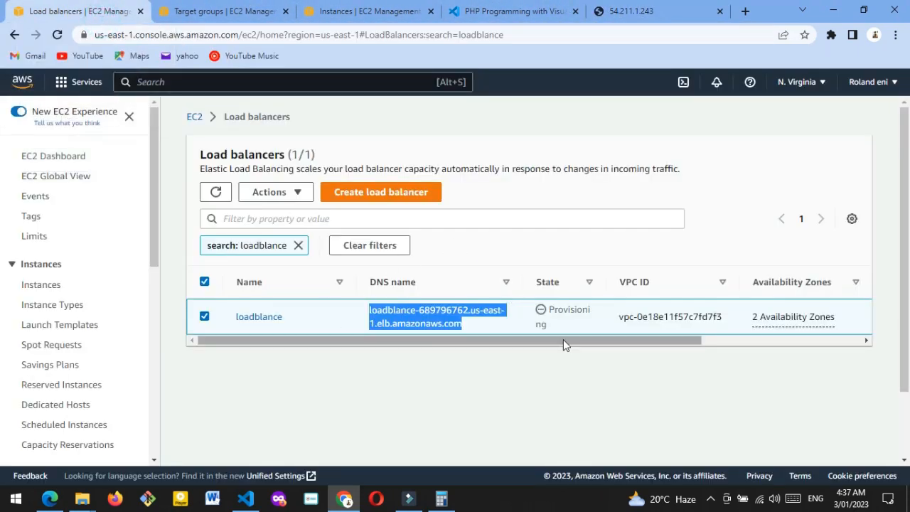
- Refresh the load balancer list to check the state of loadblance, and close the target groups page
click(214, 192)
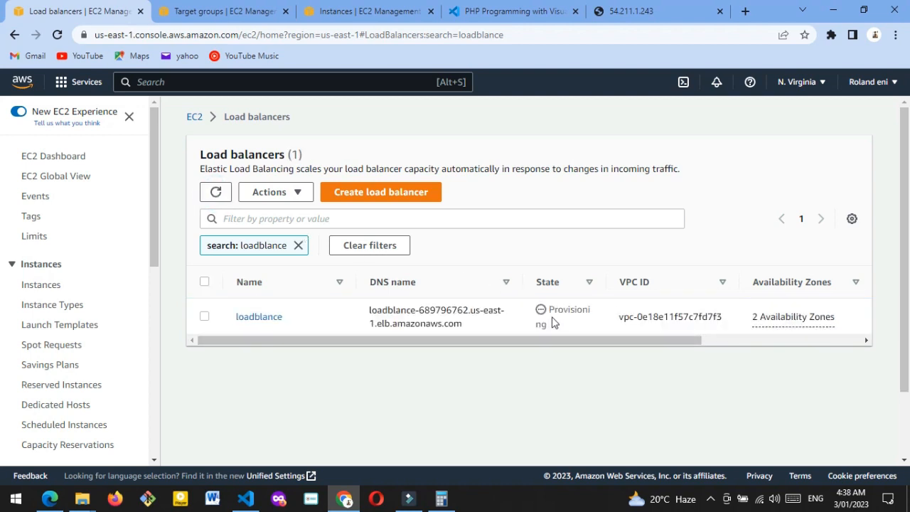
click(216, 11)
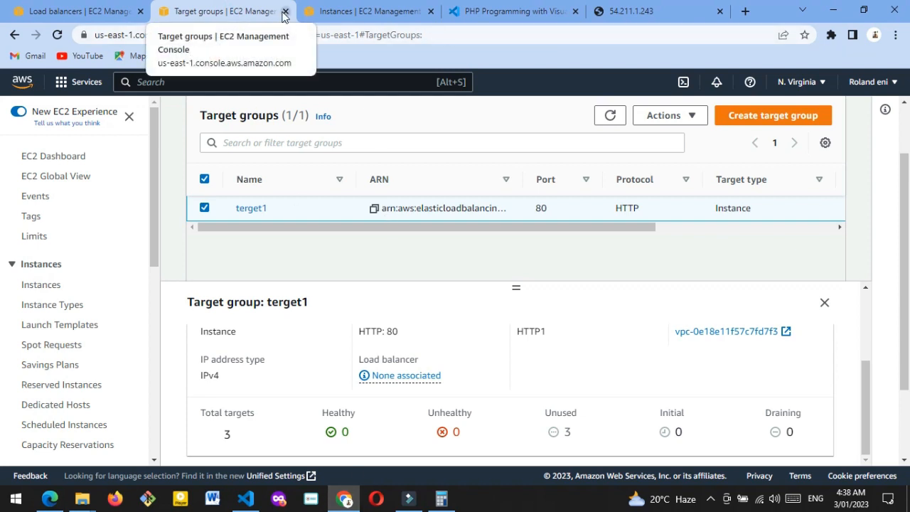
click(284, 12)
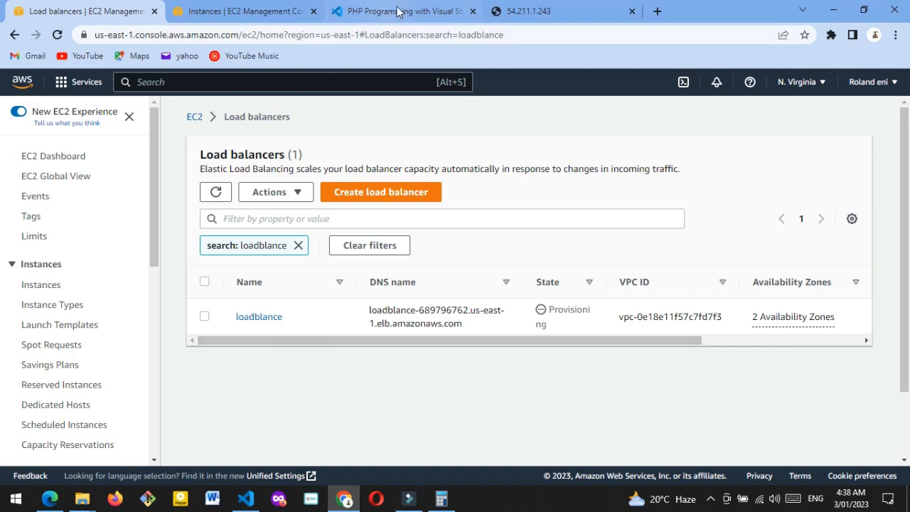
- Examine the security group and its inbound and outbound rules for the first demo instance
click(267, 14)
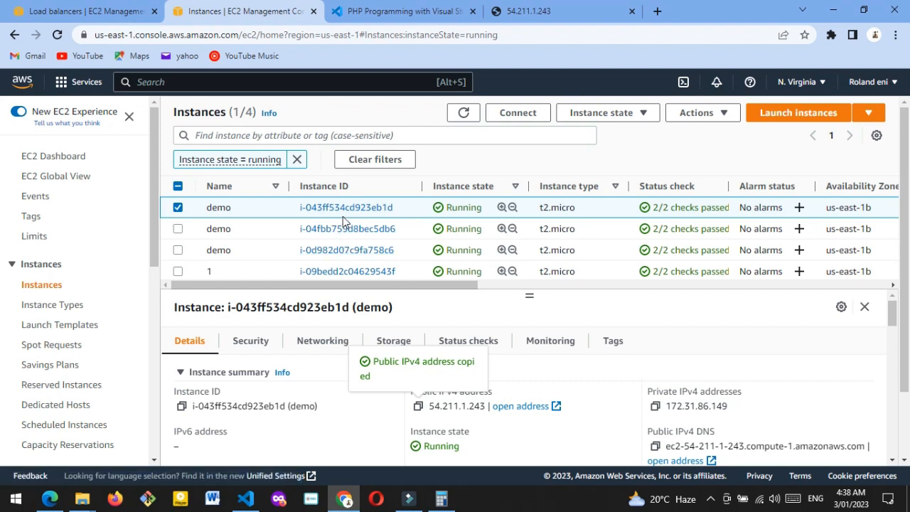
click(252, 339)
scroll(440, 355, down, 3)
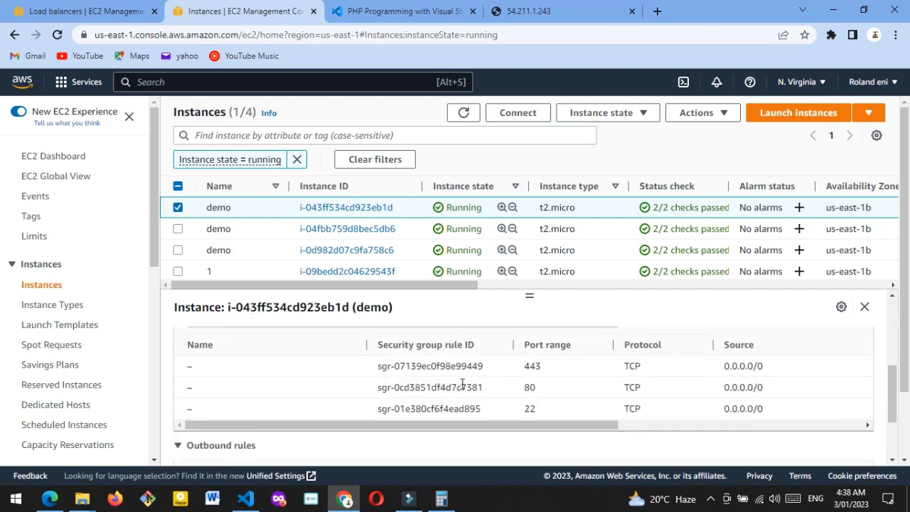
scroll(434, 398, up, 2)
scroll(384, 408, down, 5)
scroll(742, 402, up, 5)
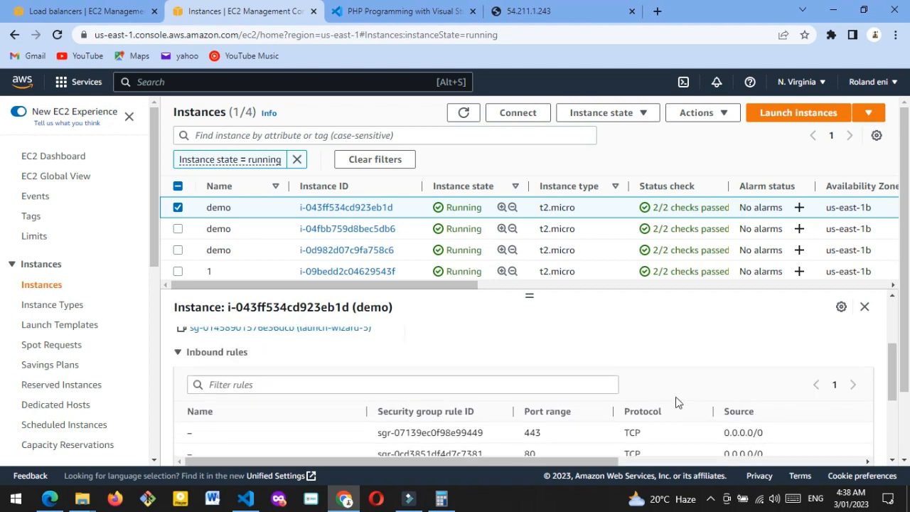
scroll(655, 410, up, 2)
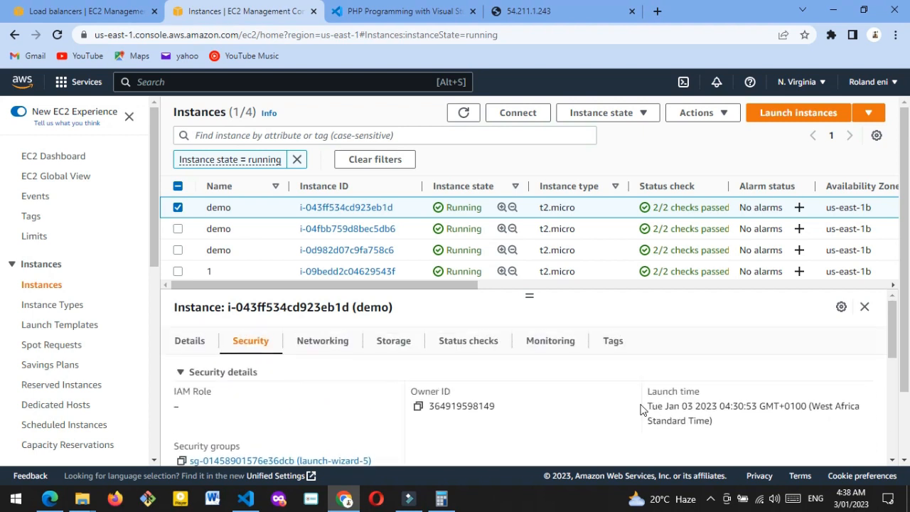
scroll(213, 442, down, 4)
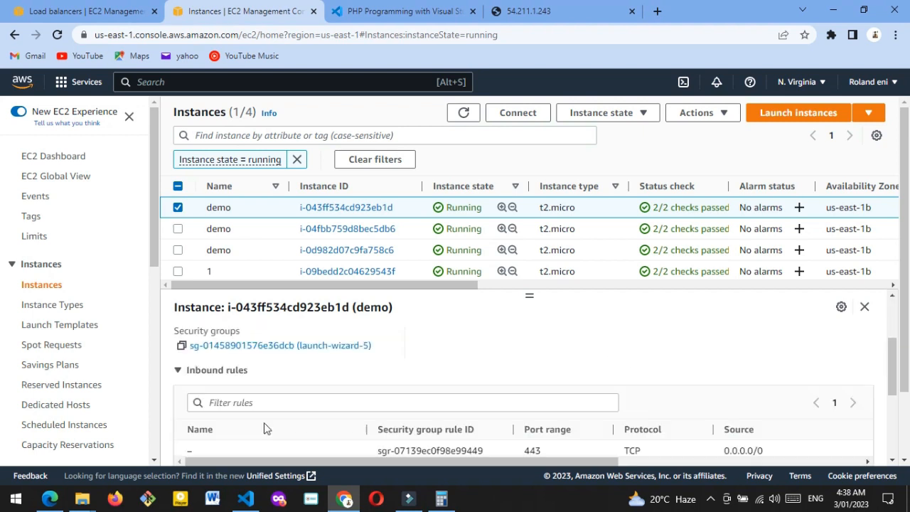
scroll(278, 387, up, 2)
- Open the launch-wizard-5 security group for editing and delete its HTTPS, HTTP and SSH inbound rules
click(285, 395)
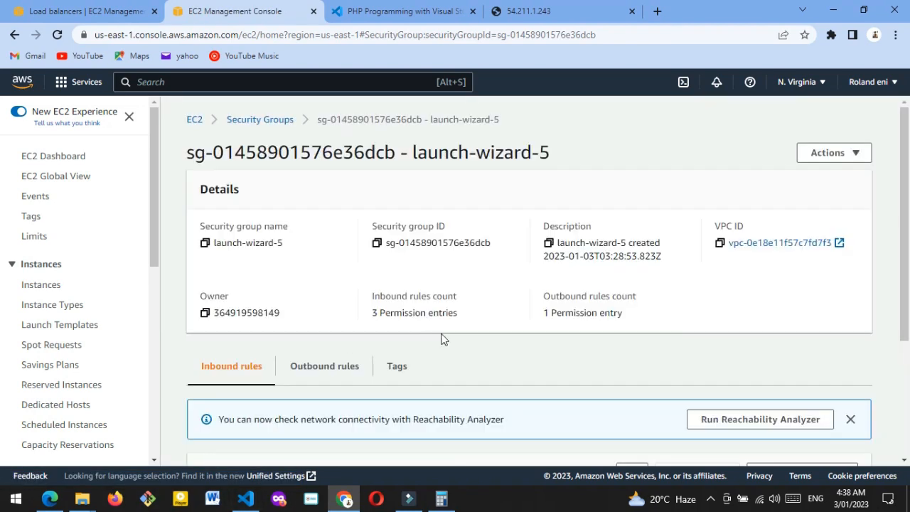
scroll(518, 283, down, 3)
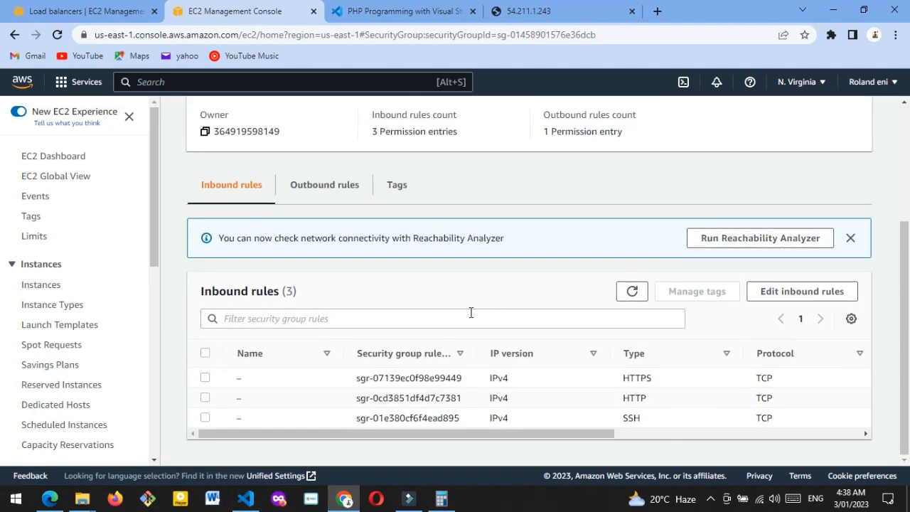
click(794, 296)
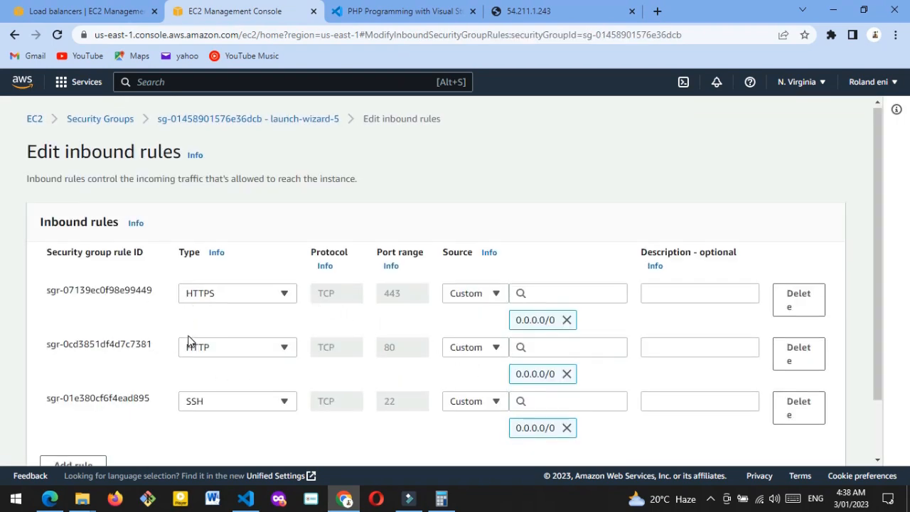
scroll(157, 355, down, 2)
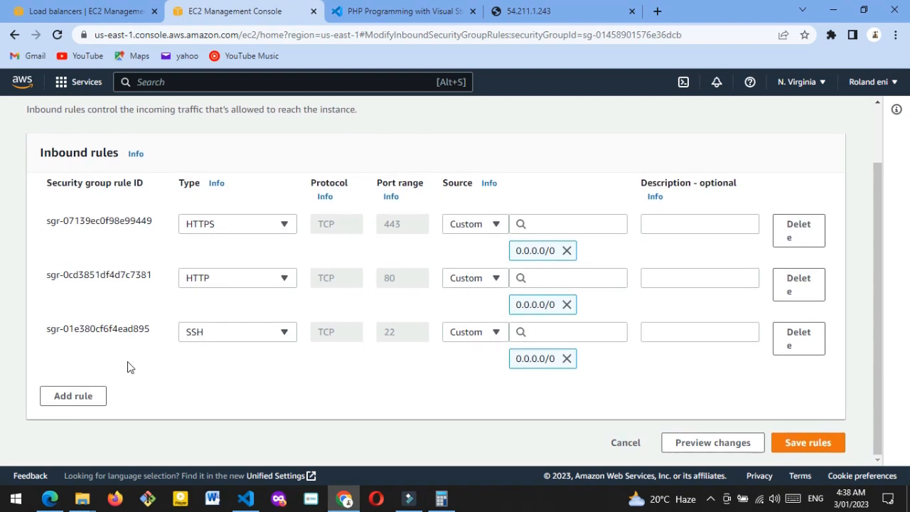
click(807, 234)
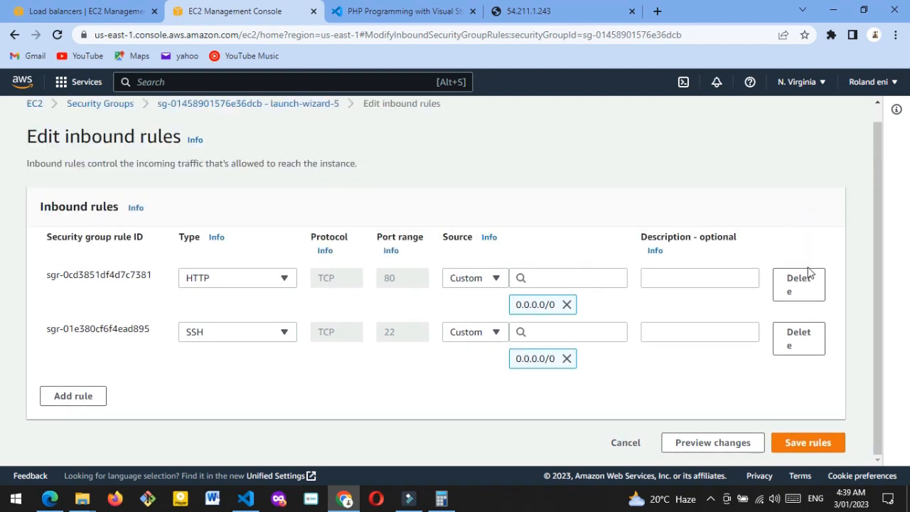
click(806, 281)
click(808, 302)
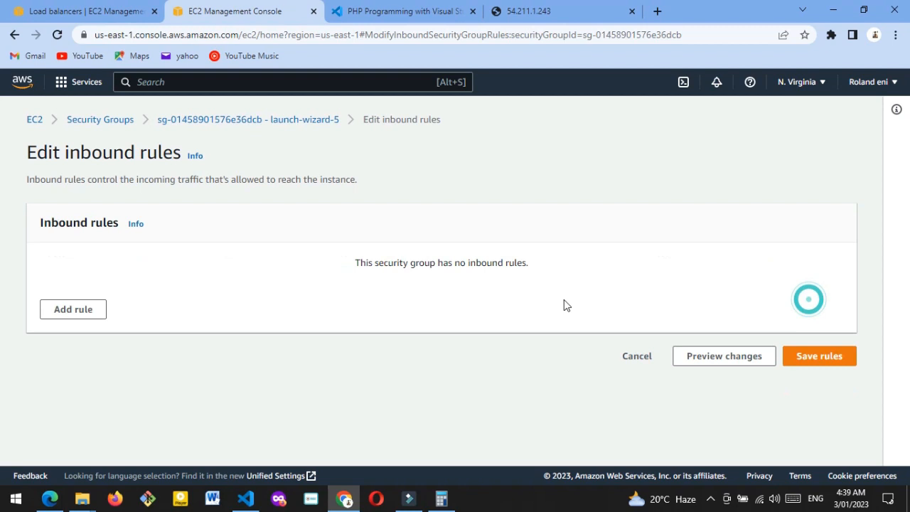
- Add an HTTP inbound rule with the security group named security as its custom source, and save the rules
click(67, 310)
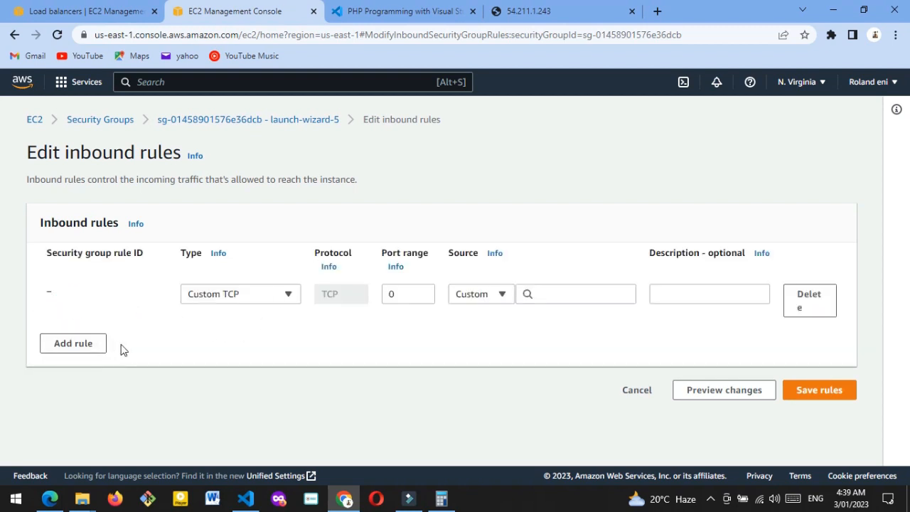
click(283, 300)
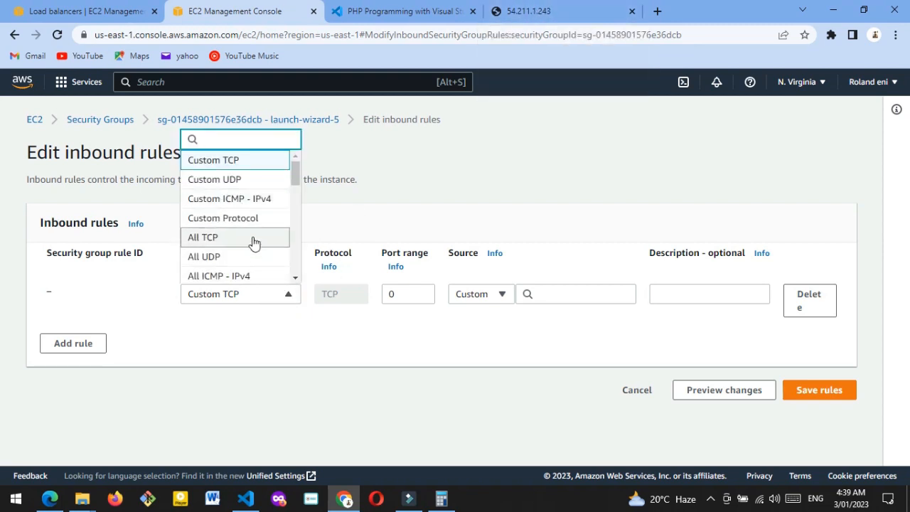
scroll(253, 243, down, 5)
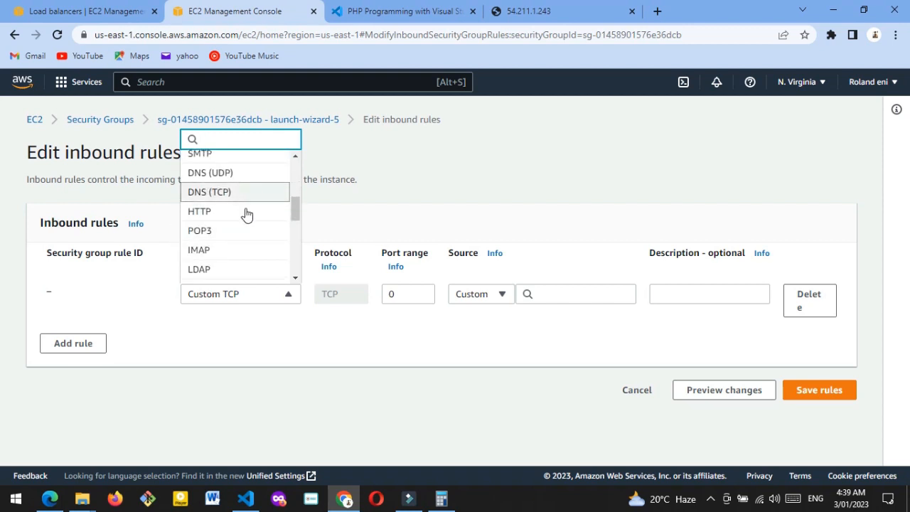
click(245, 211)
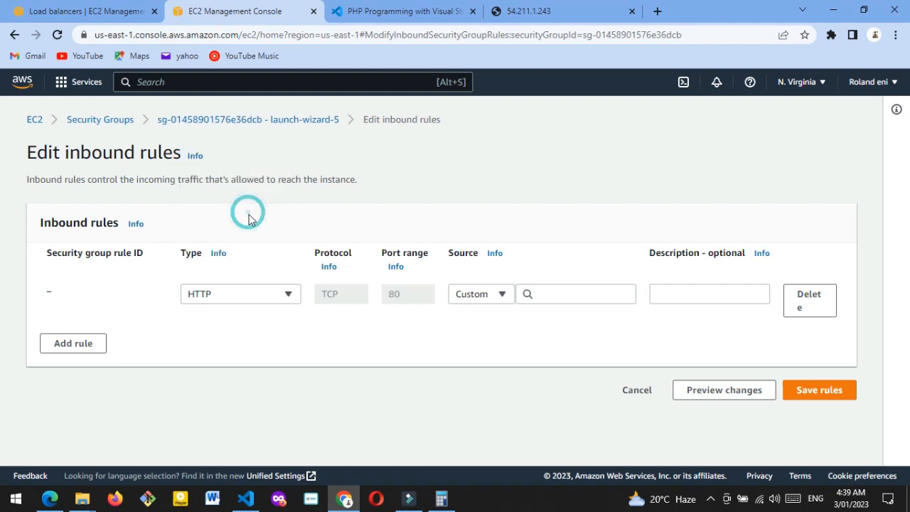
click(571, 299)
scroll(581, 236, down, 1)
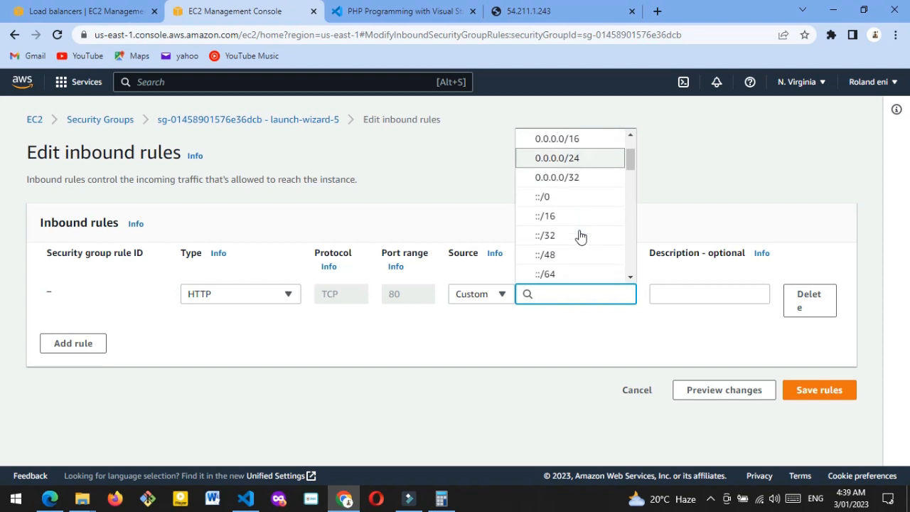
scroll(581, 236, down, 3)
scroll(580, 234, down, 1)
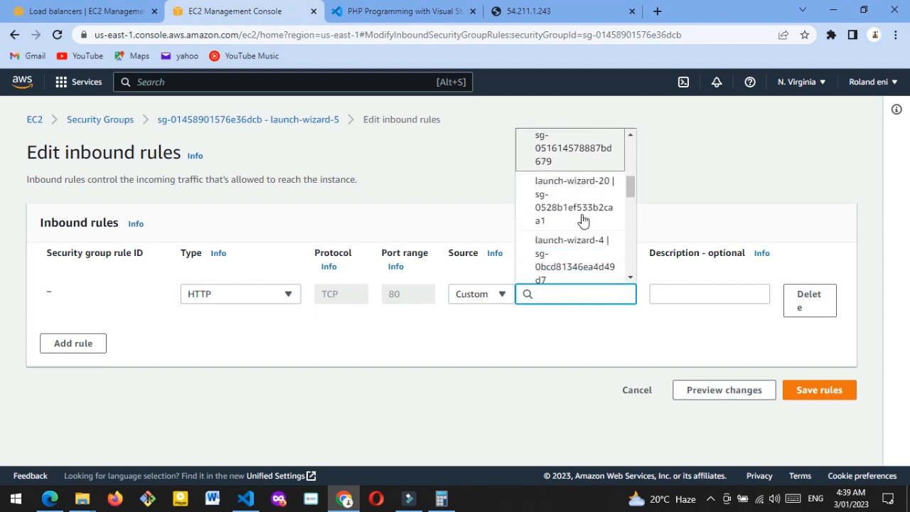
scroll(583, 220, down, 3)
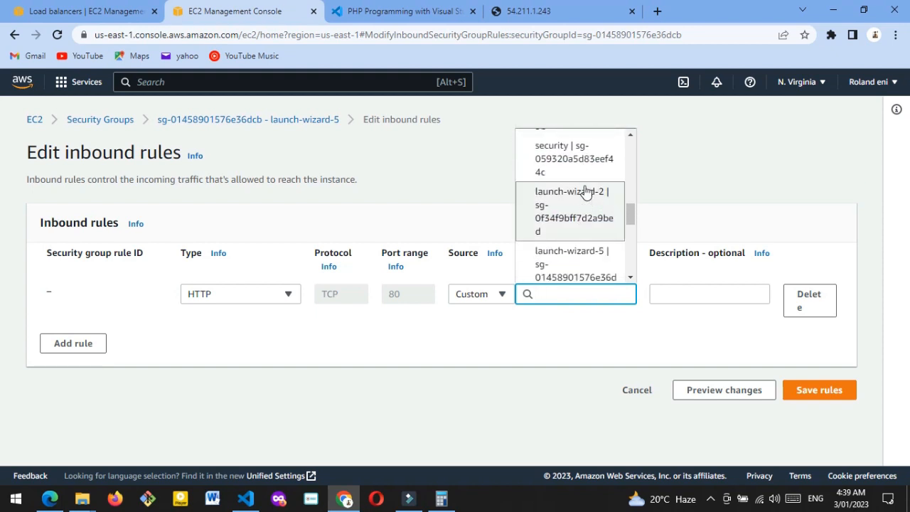
click(561, 157)
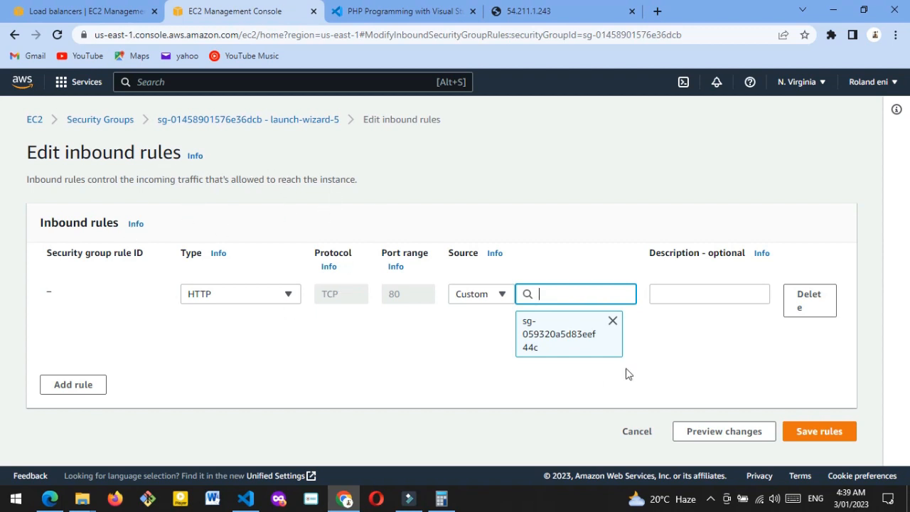
click(817, 430)
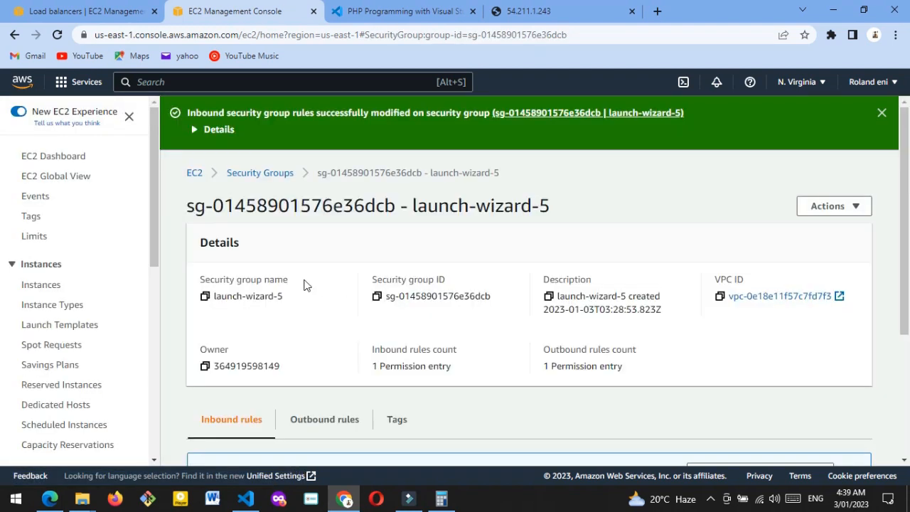
- Return to the instances list and examine the inbound and outbound security rules of the second running demo instance
click(49, 287)
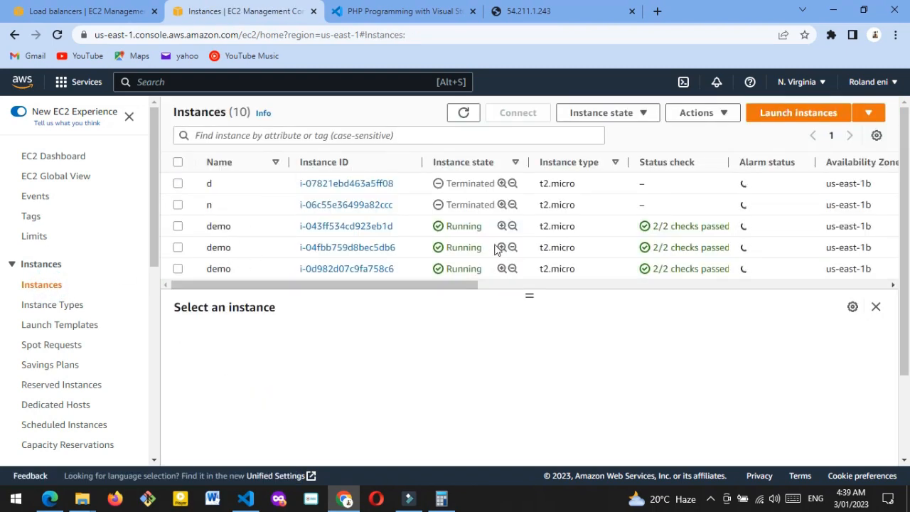
click(178, 247)
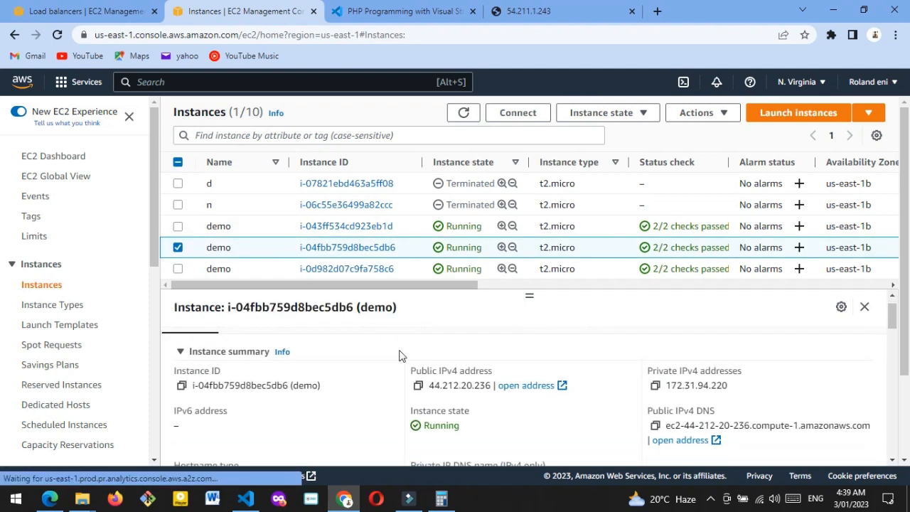
scroll(398, 356, down, 10)
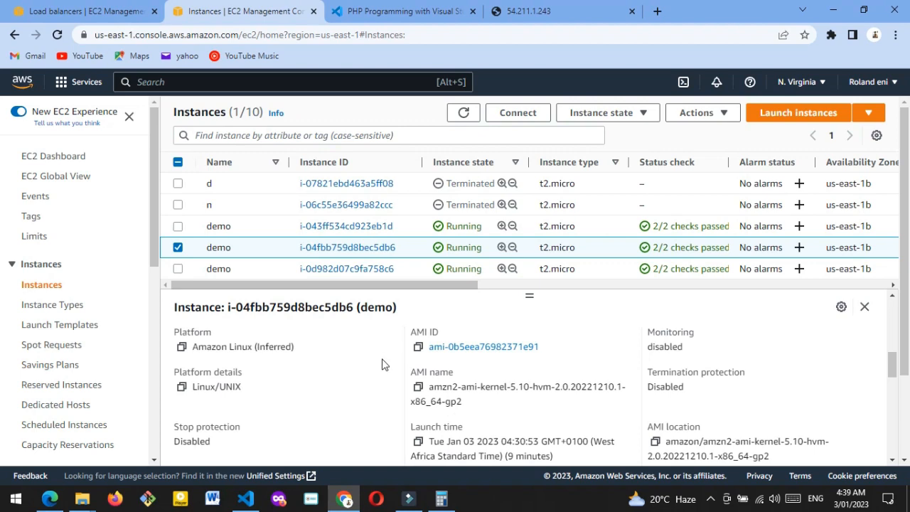
scroll(384, 355, up, 10)
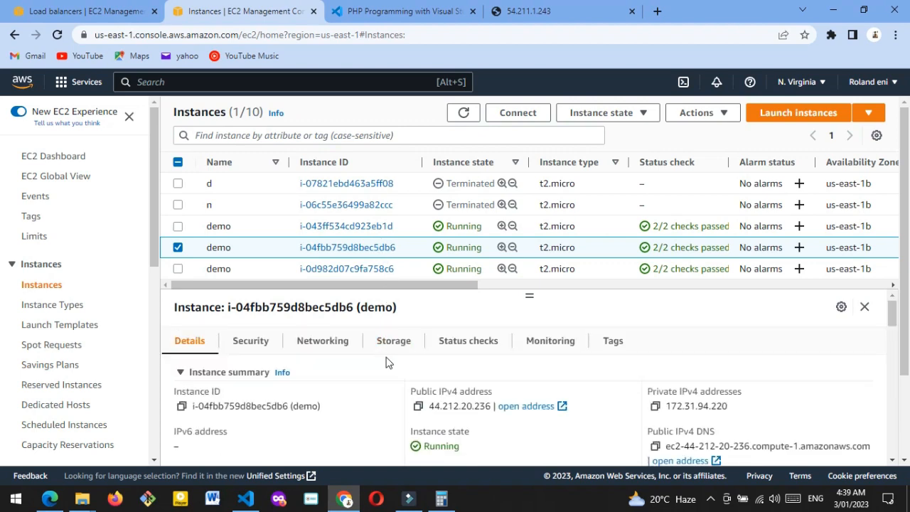
click(249, 341)
scroll(376, 409, down, 10)
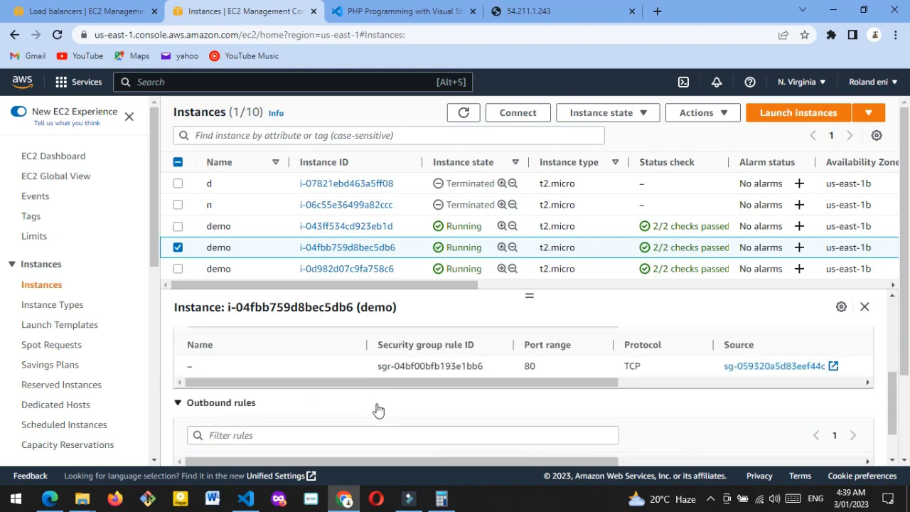
scroll(378, 409, up, 2)
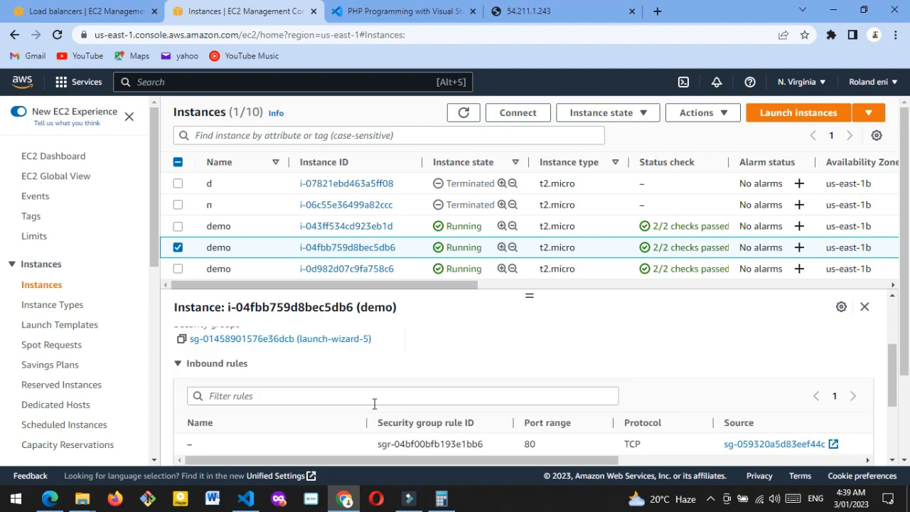
scroll(398, 409, down, 1)
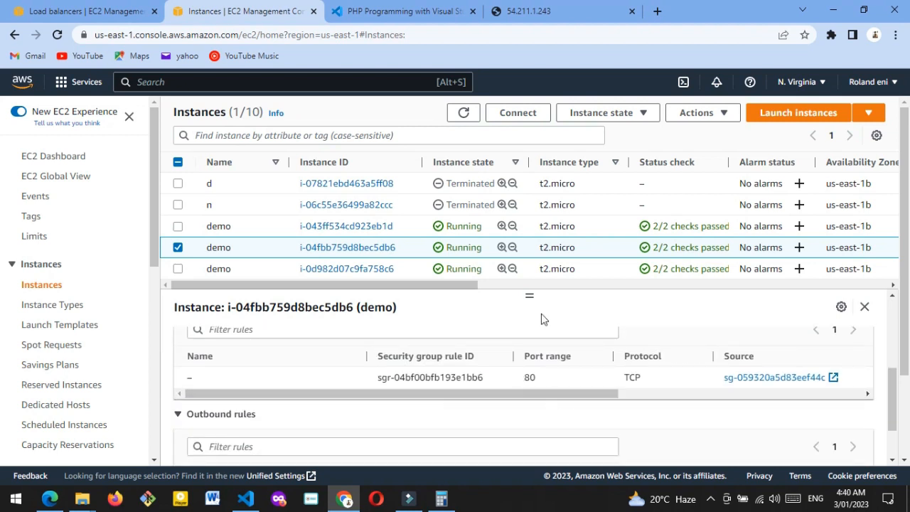
drag(527, 292, 527, 266)
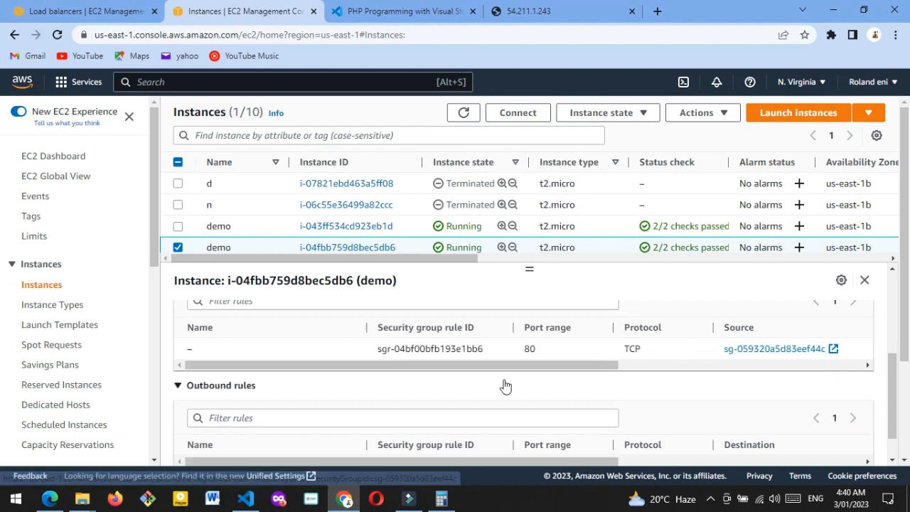
scroll(503, 386, down, 1)
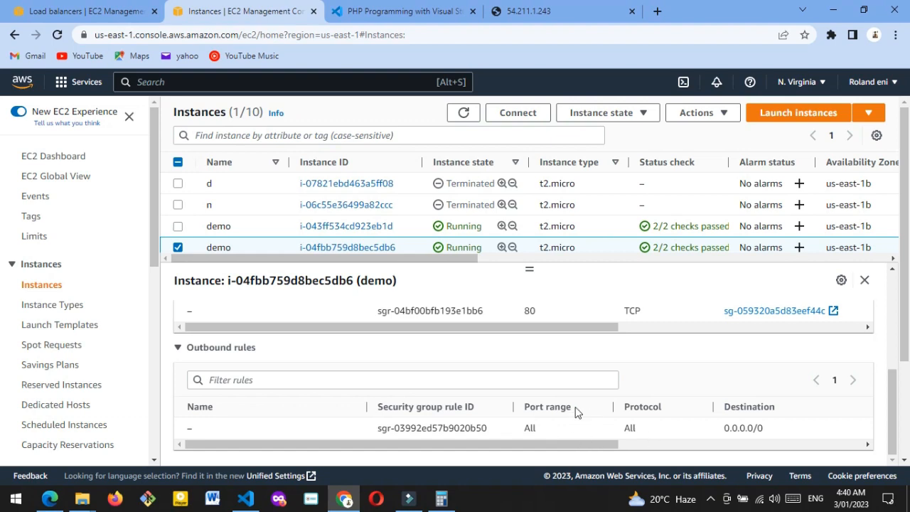
scroll(507, 371, up, 3)
- Select only the third running demo instance and examine its security group and its inbound and outbound rules
scroll(383, 224, down, 2)
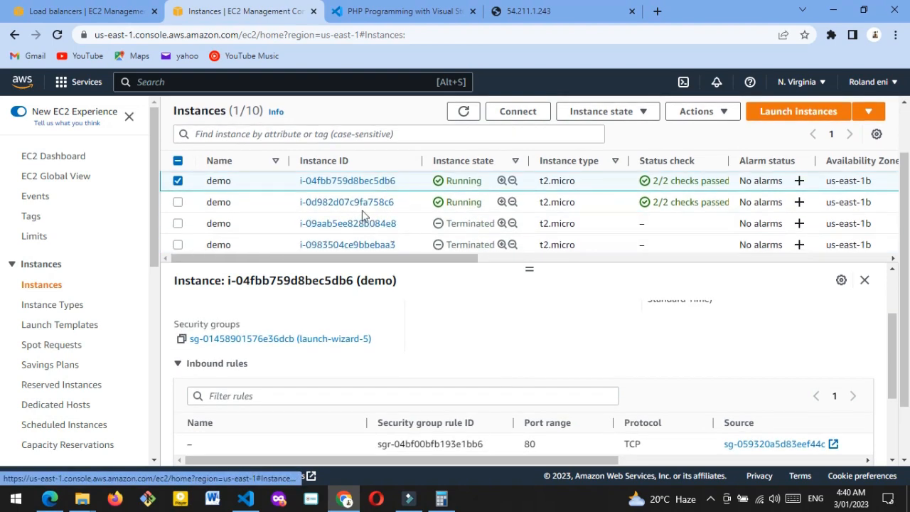
scroll(361, 225, up, 3)
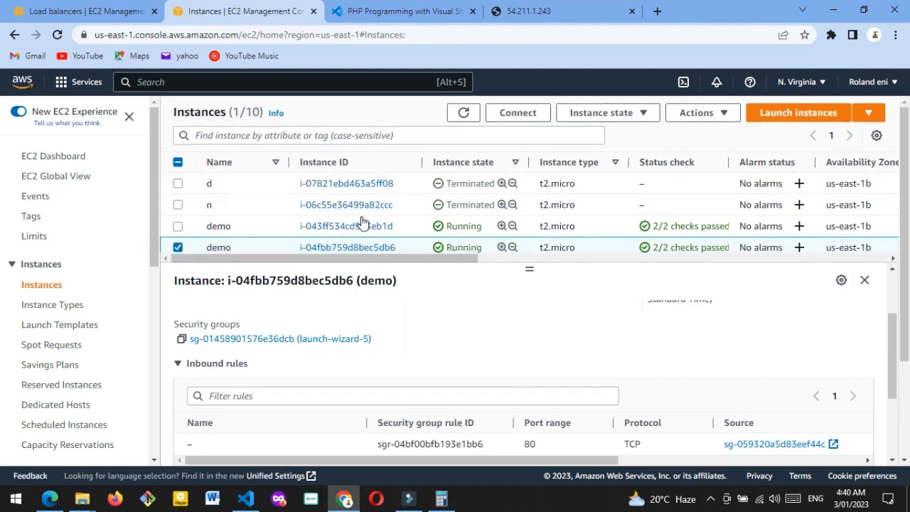
scroll(362, 223, down, 3)
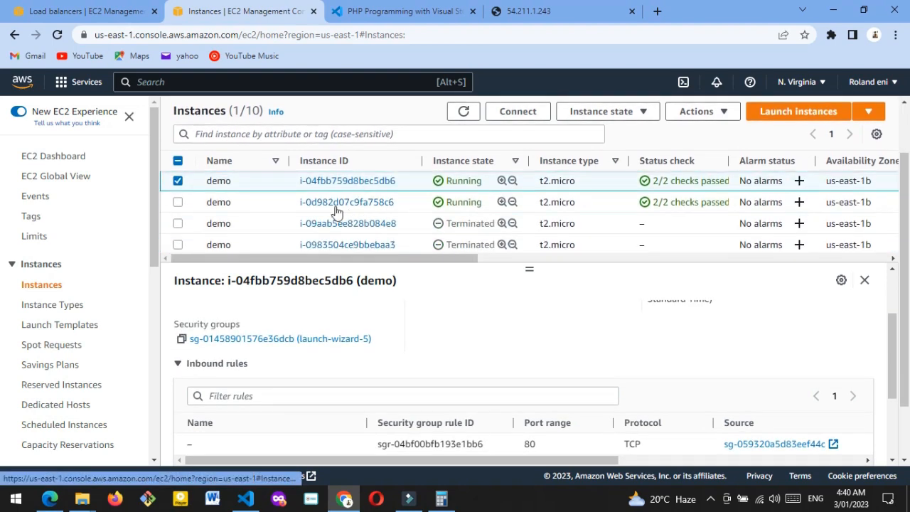
click(179, 202)
click(177, 180)
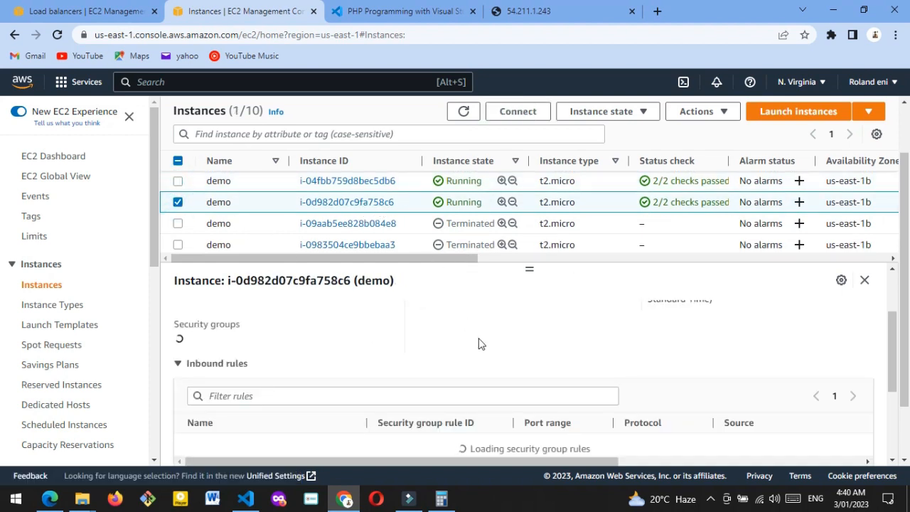
scroll(485, 347, down, 3)
drag(527, 265, 523, 225)
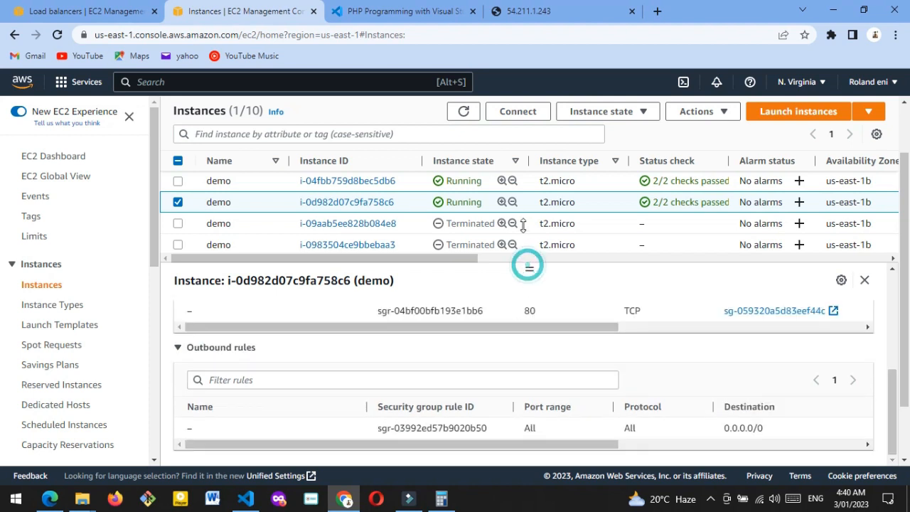
scroll(532, 374, down, 1)
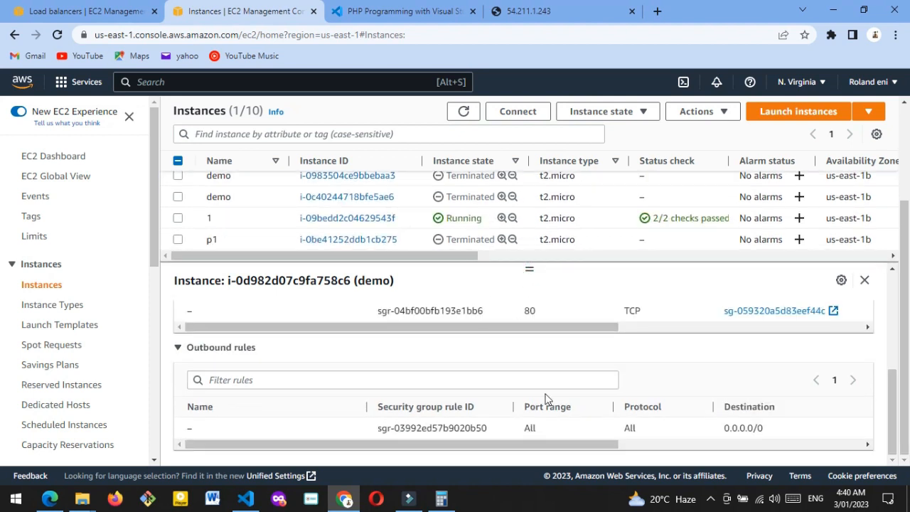
scroll(538, 389, up, 1)
scroll(299, 352, up, 1)
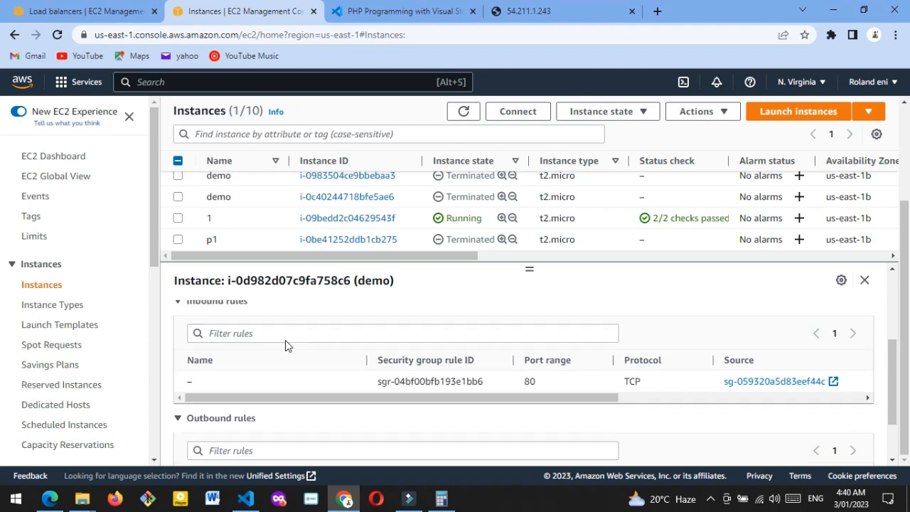
scroll(285, 345, up, 1)
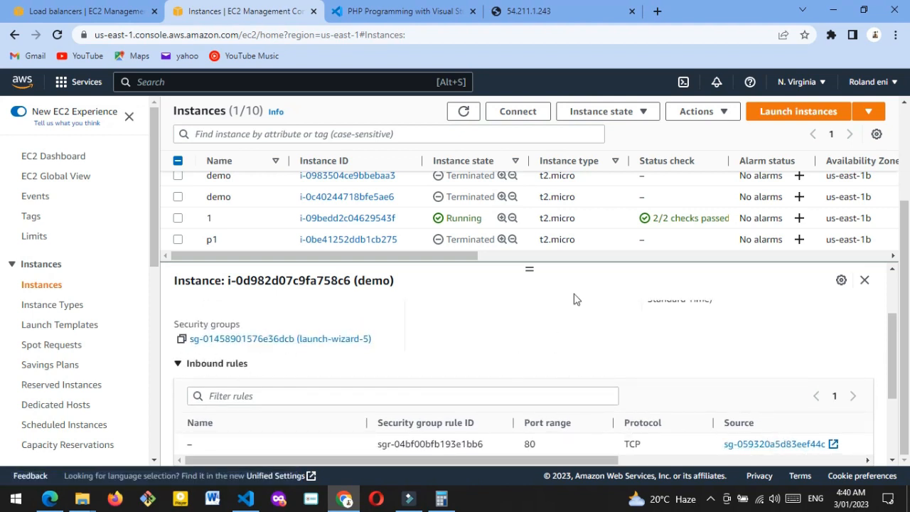
- Reload the page at 54.211.1.243 to test direct access to the instance, and go back to the instances list
click(539, 12)
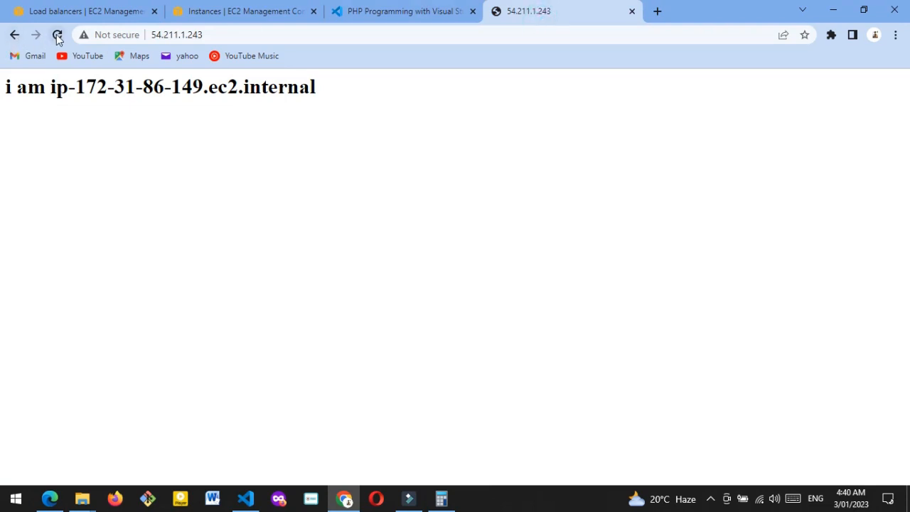
click(57, 35)
click(232, 6)
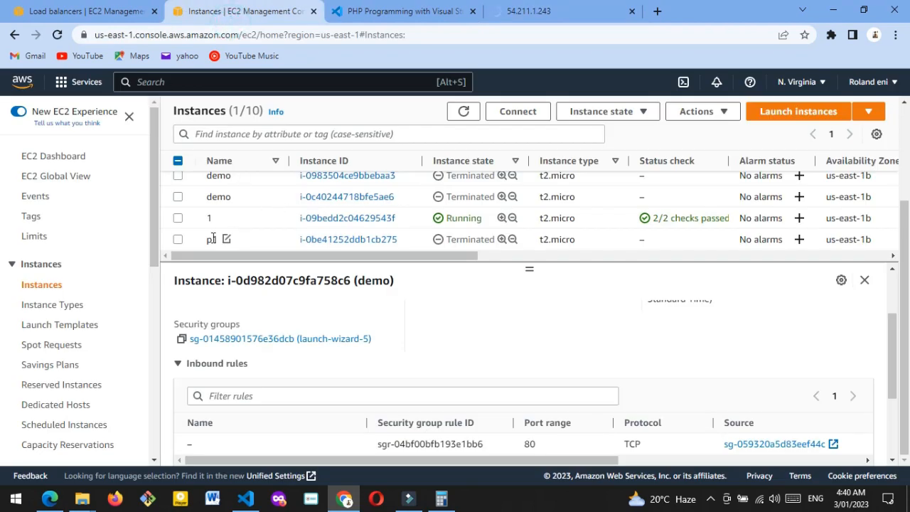
click(178, 176)
click(177, 161)
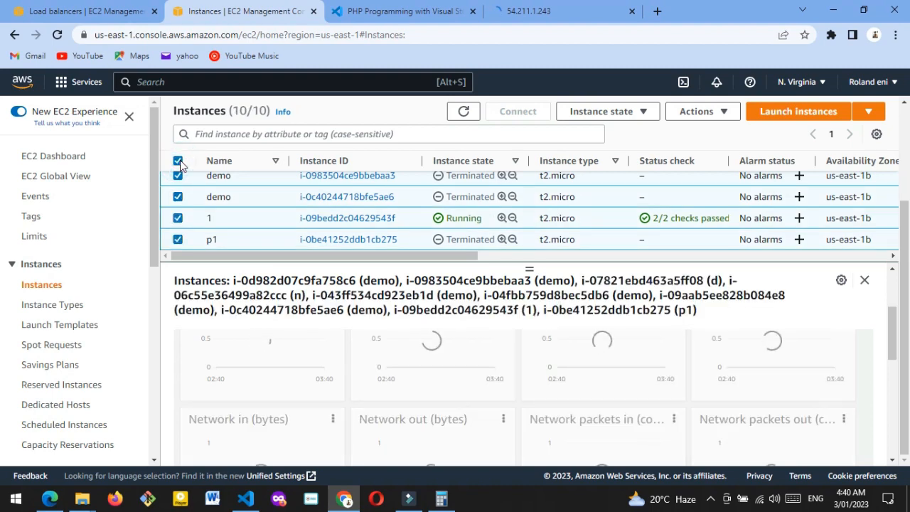
click(178, 160)
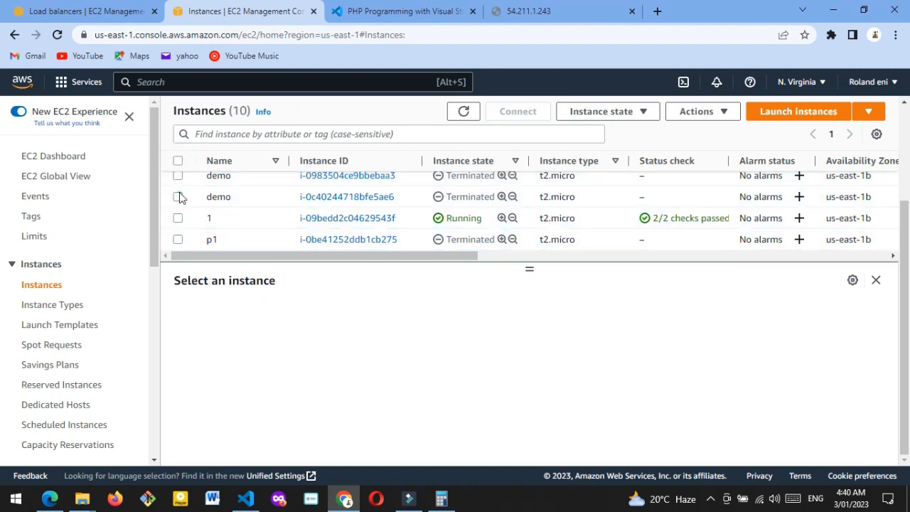
click(178, 197)
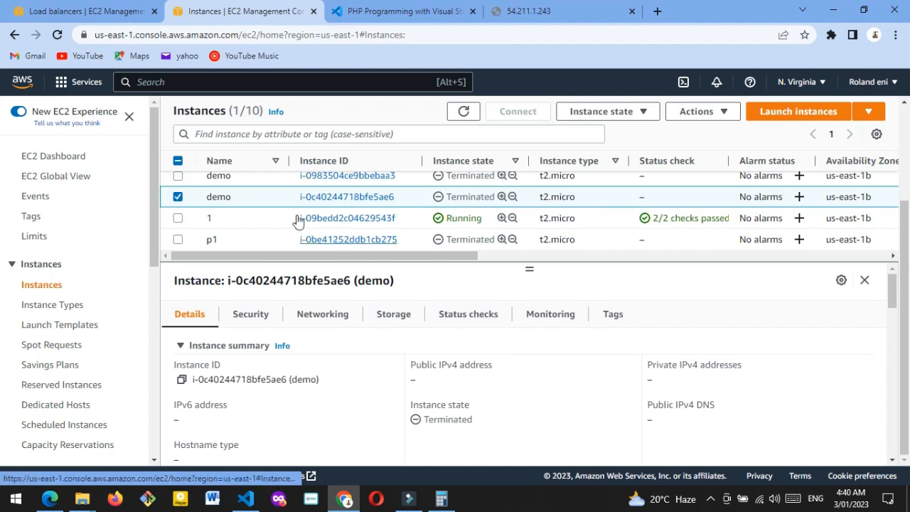
scroll(258, 217, up, 3)
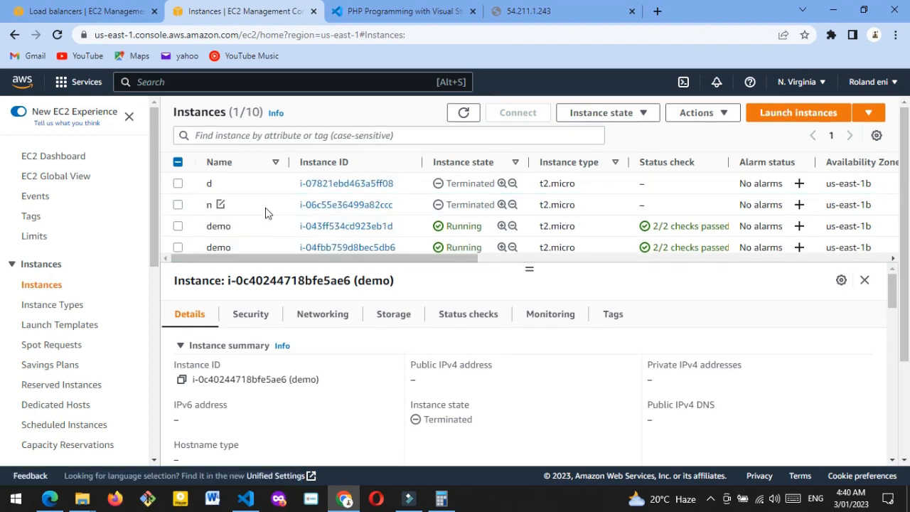
click(178, 162)
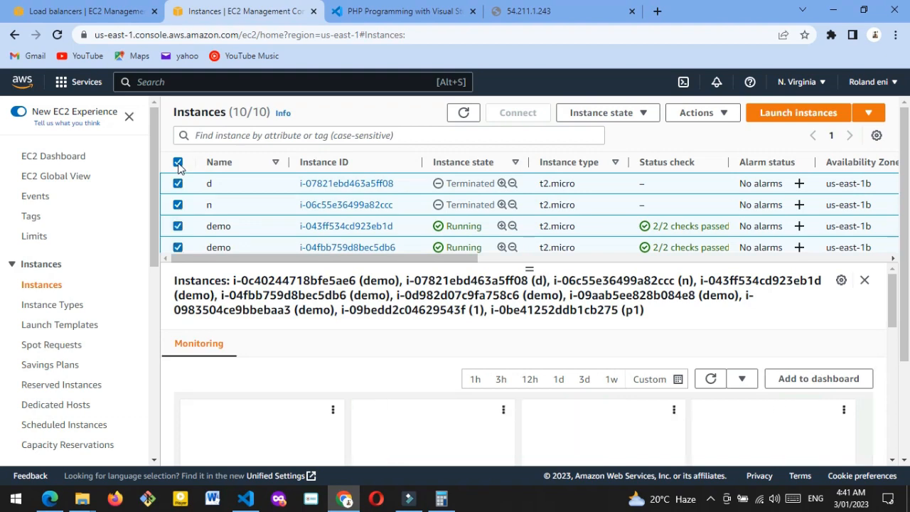
click(177, 162)
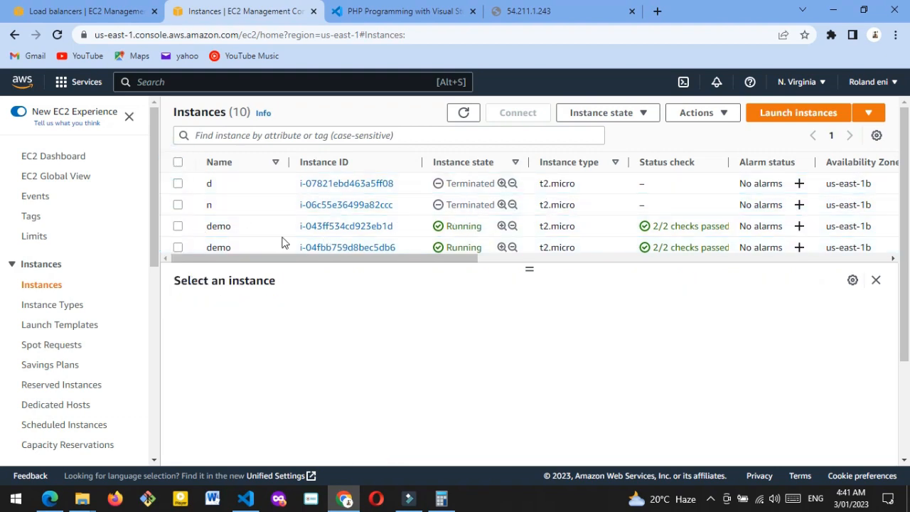
- Copy the second running demo instance's public IPv4 address and load it in the browser page showing 54.211.1.243
click(178, 248)
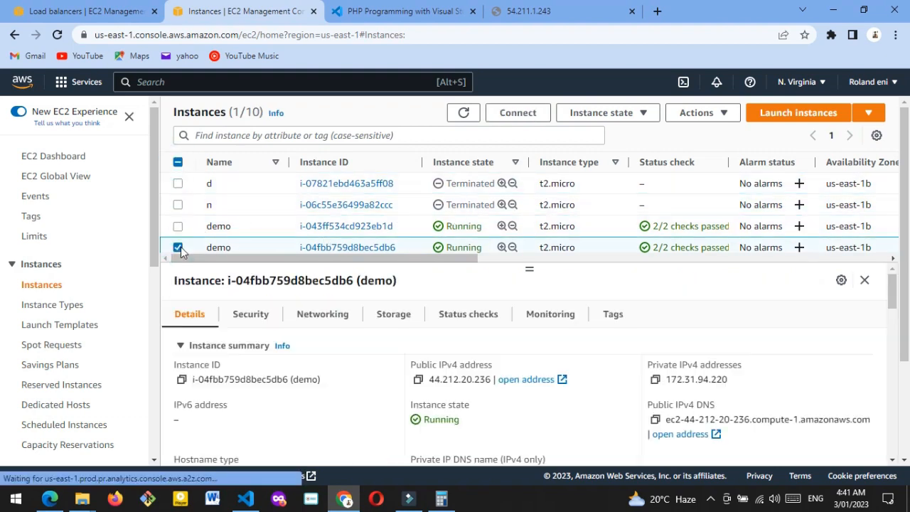
click(417, 379)
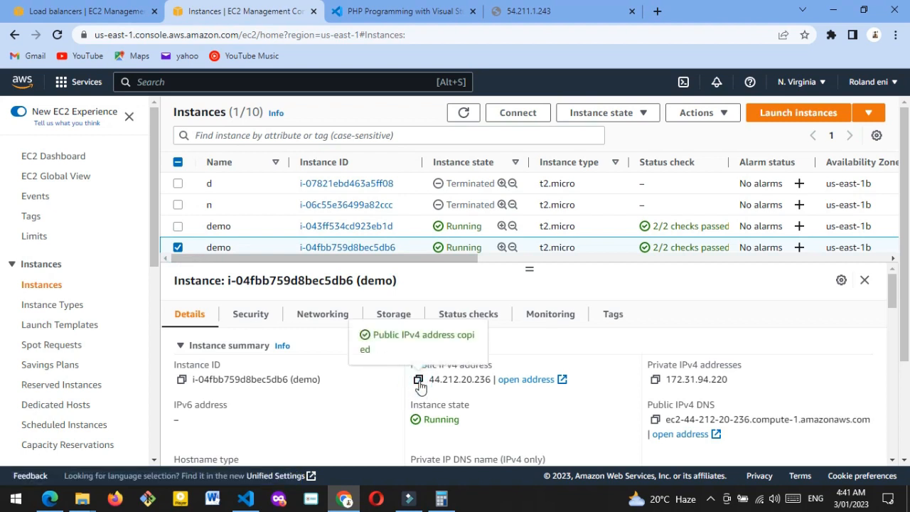
click(539, 13)
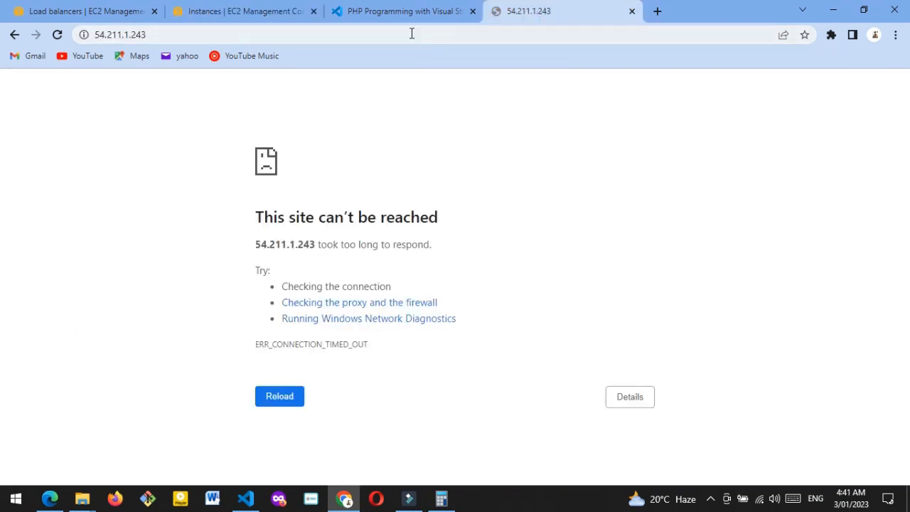
right_click(412, 33)
click(486, 157)
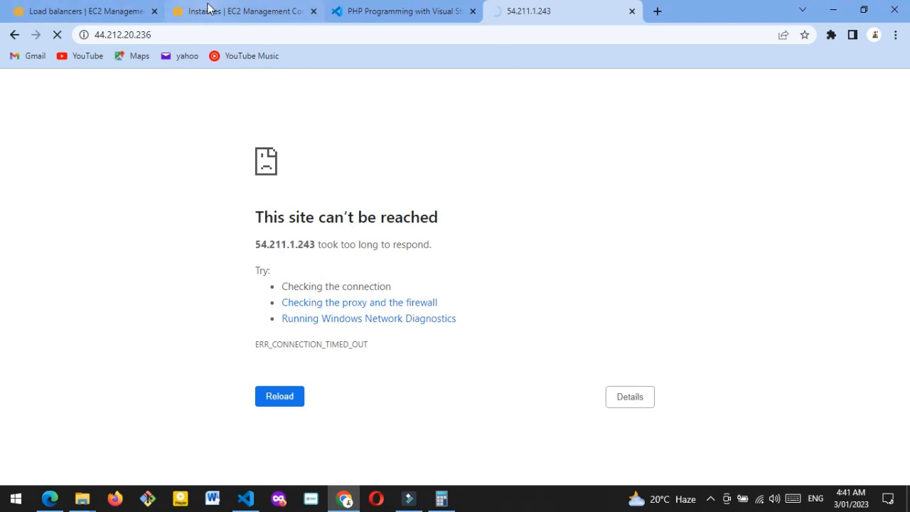
- Refresh the load balancer list to check the state of loadblance, and copy its DNS name
click(90, 11)
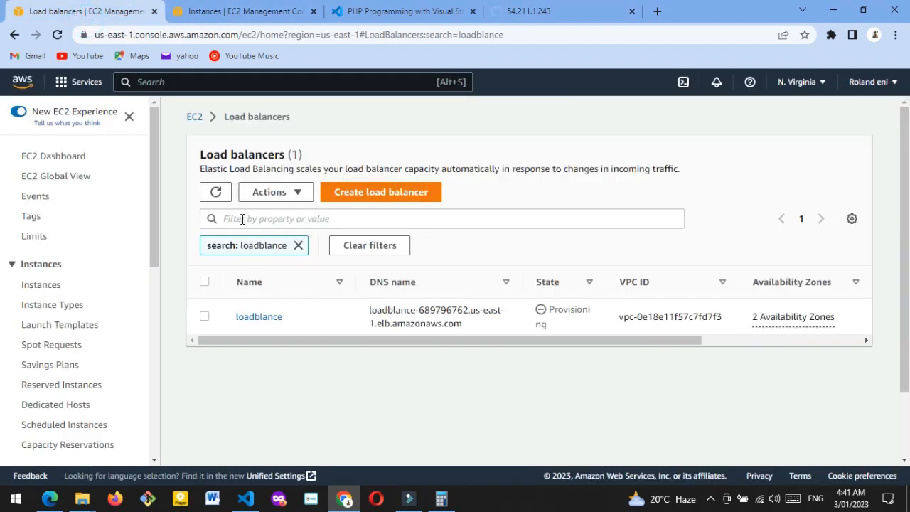
click(215, 192)
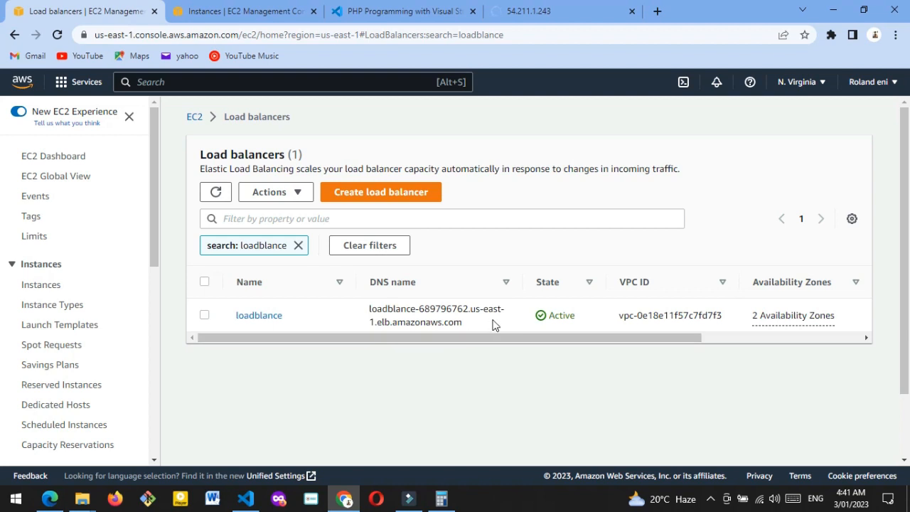
drag(467, 326, 380, 307)
right_click(380, 307)
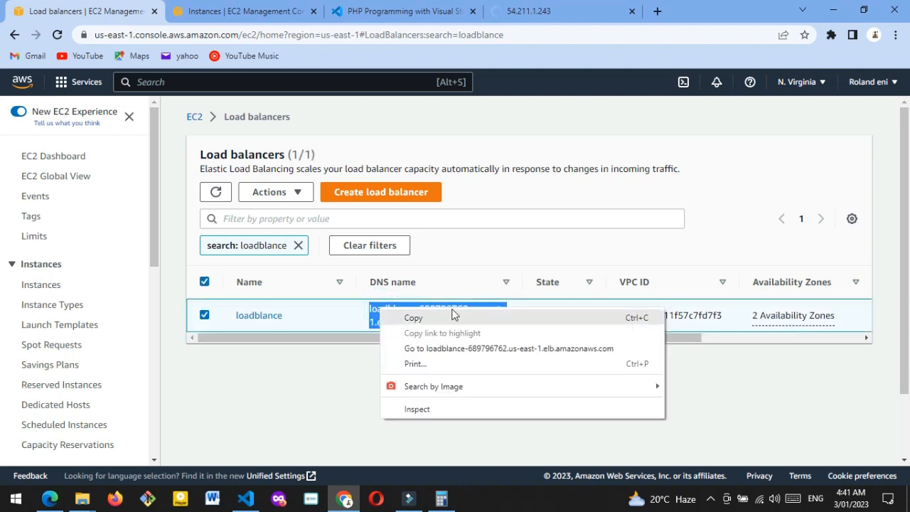
click(444, 318)
- Load the copied DNS name of loadblance in a new browser tab to test access through the load balancer
click(597, 6)
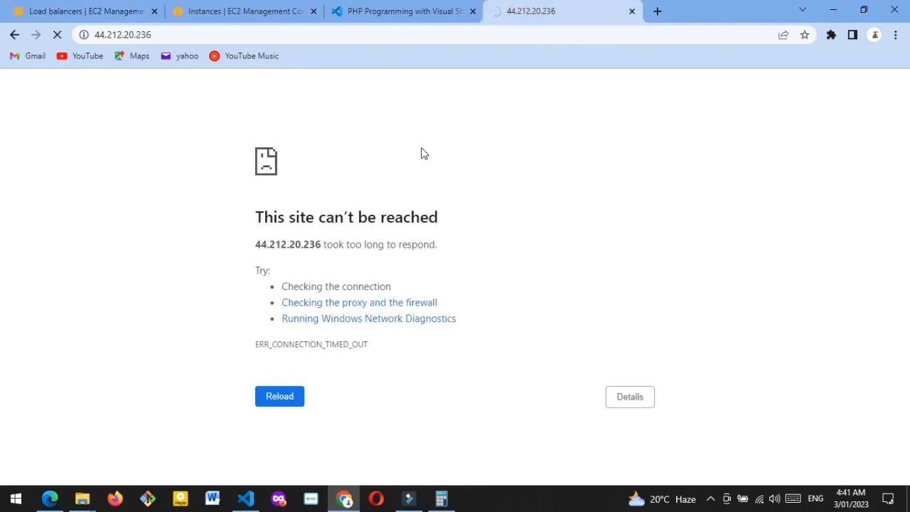
click(656, 11)
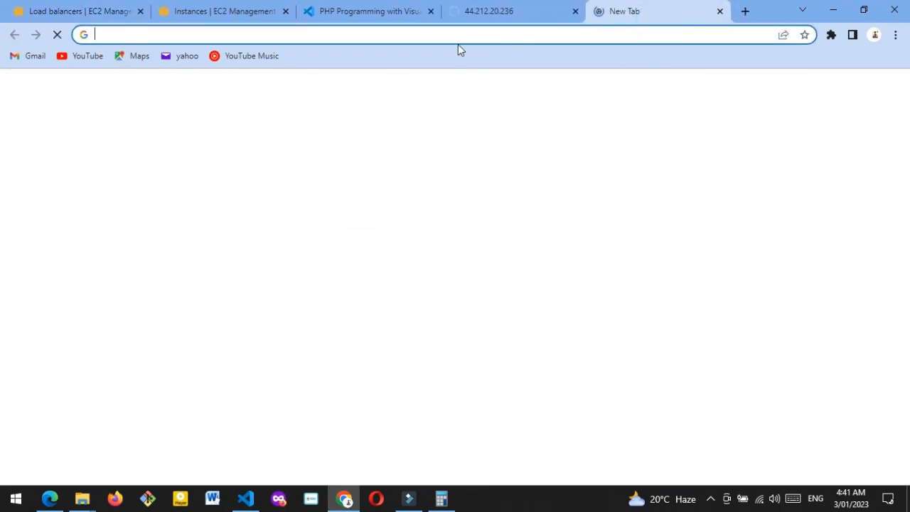
click(455, 36)
right_click(454, 36)
click(514, 142)
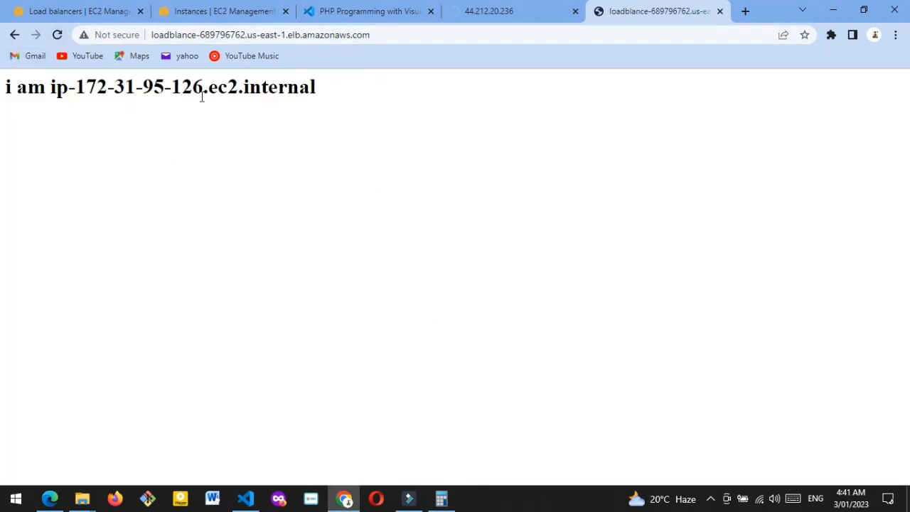
- Reload the load balancer's DNS page three times to check which instance answers each request
click(57, 35)
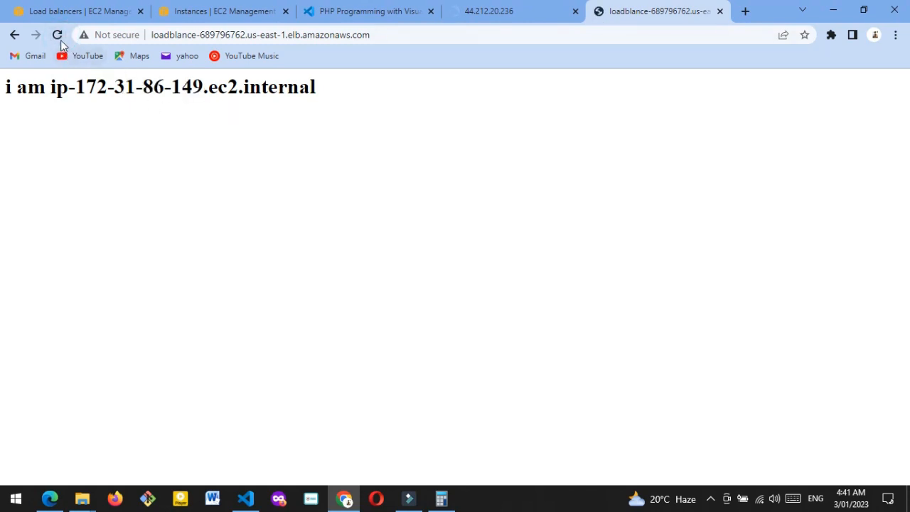
click(58, 36)
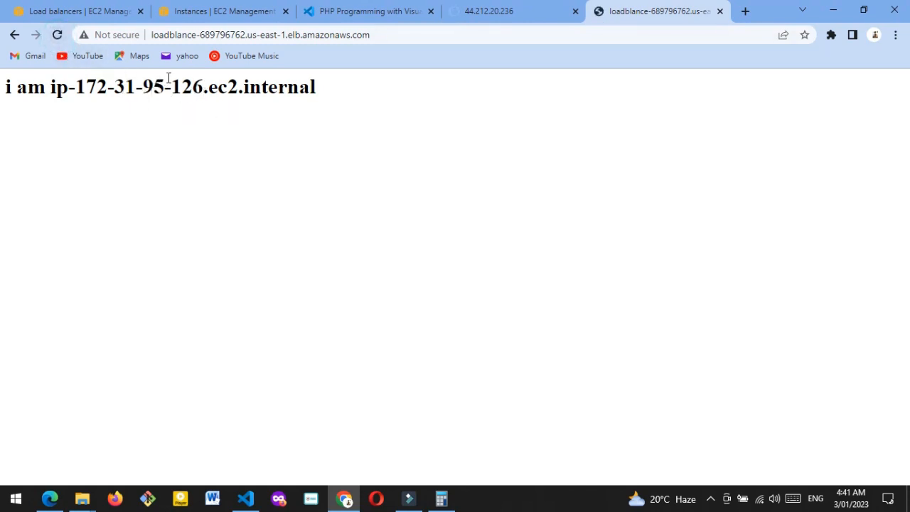
click(57, 35)
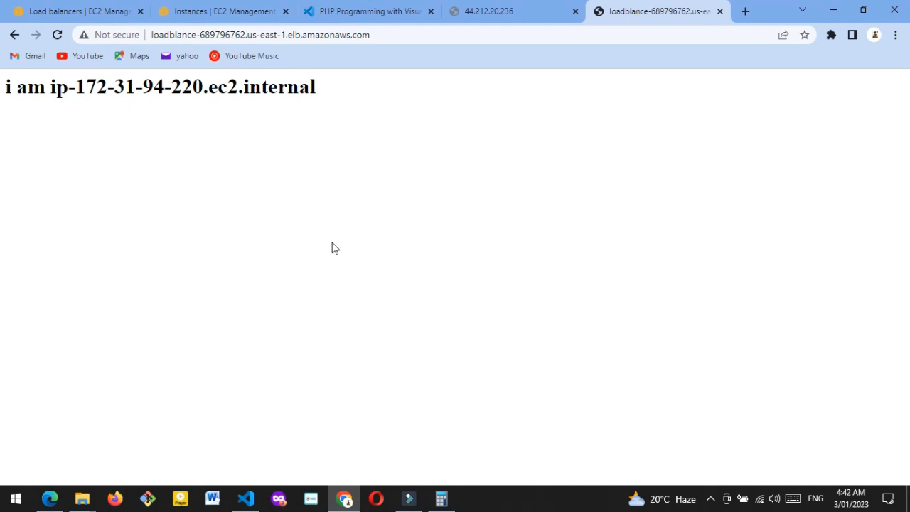
- Return to the EC2 instances list and terminate all three running demo instances together
click(220, 11)
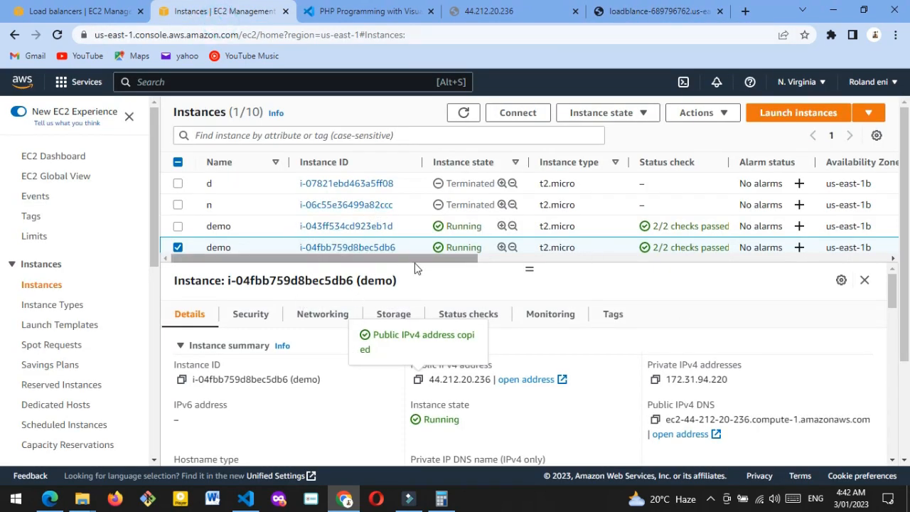
drag(427, 264, 411, 285)
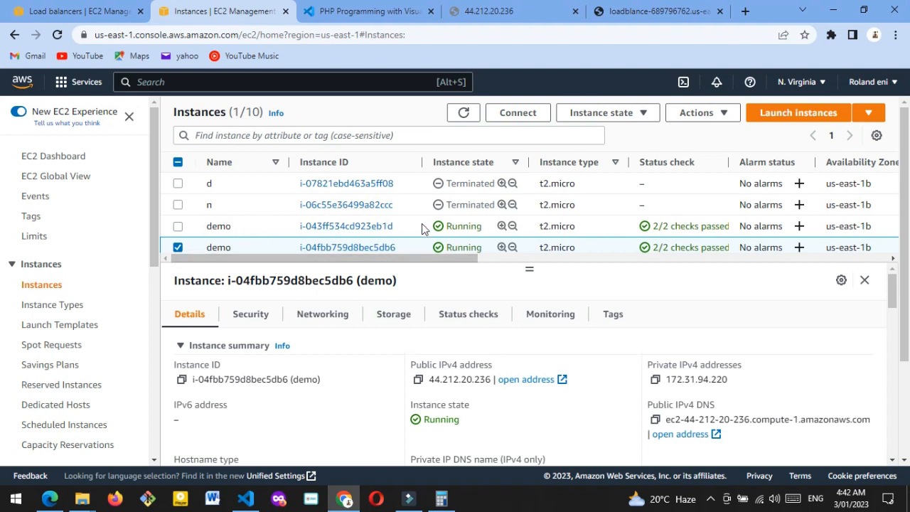
scroll(421, 228, down, 1)
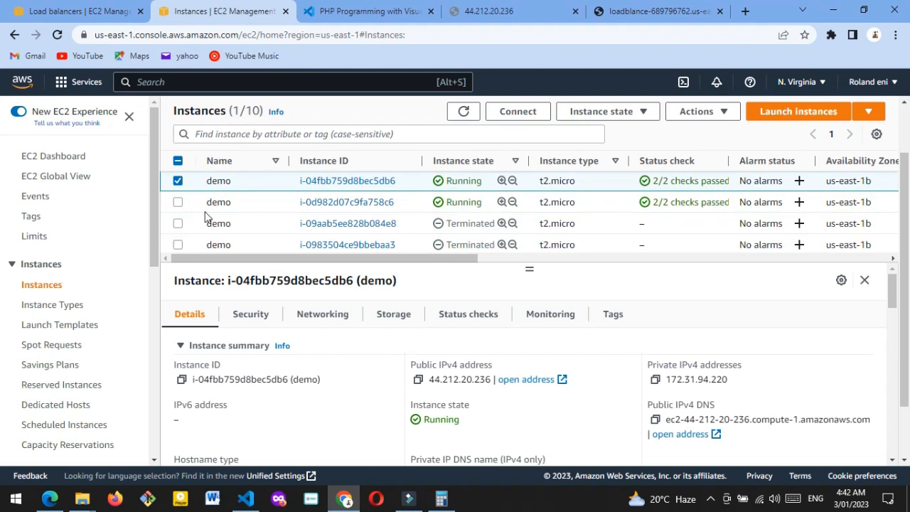
click(179, 204)
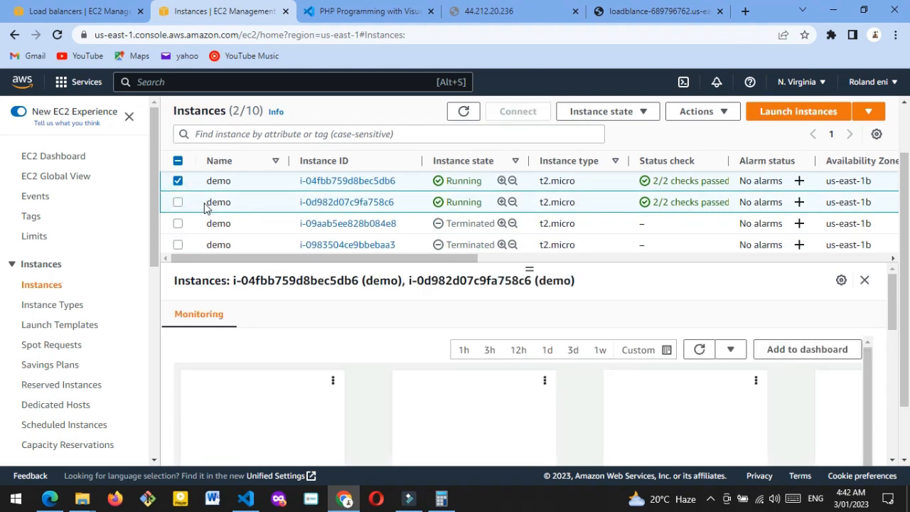
scroll(213, 226, up, 1)
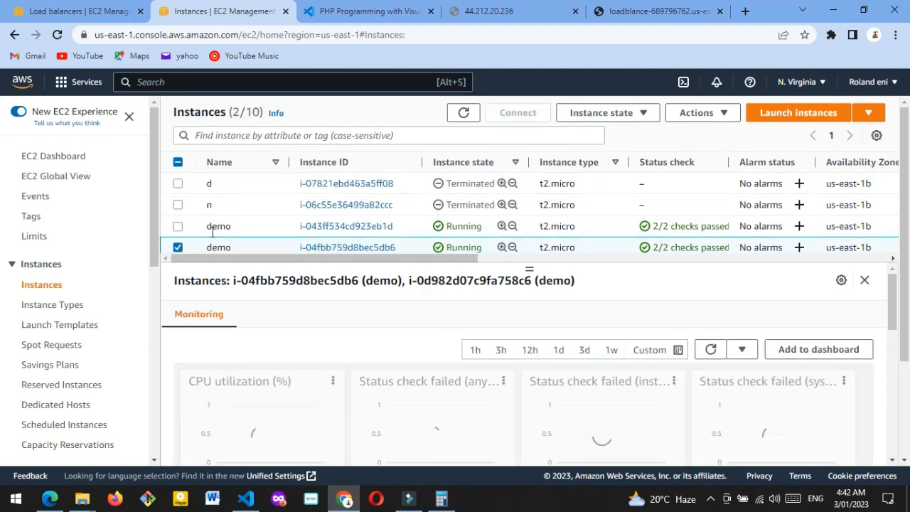
click(178, 227)
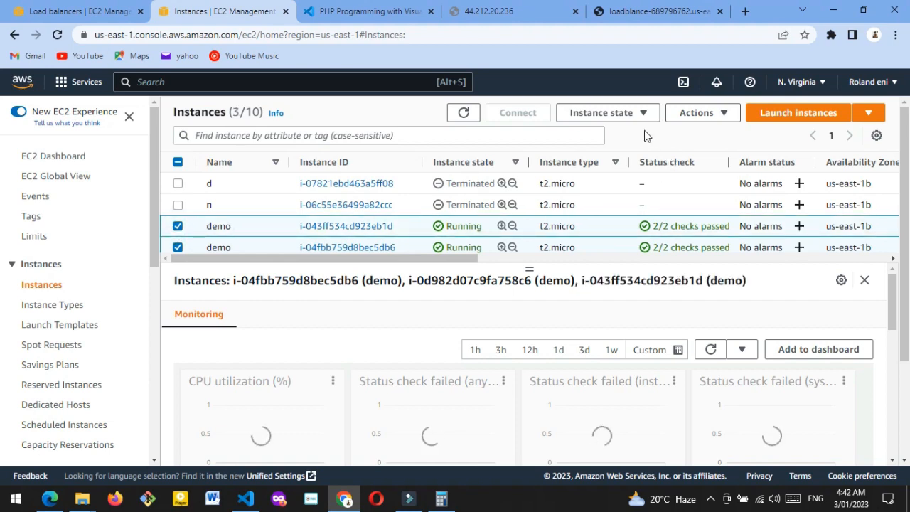
click(629, 115)
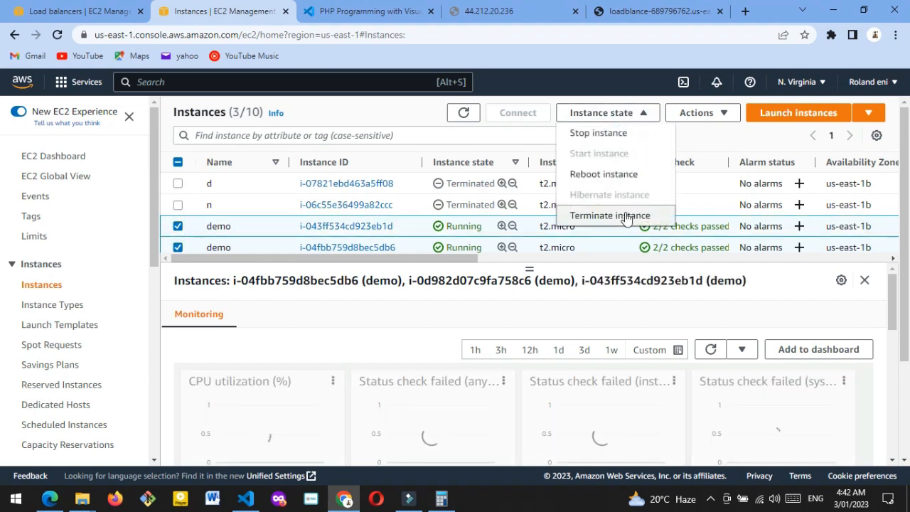
click(628, 218)
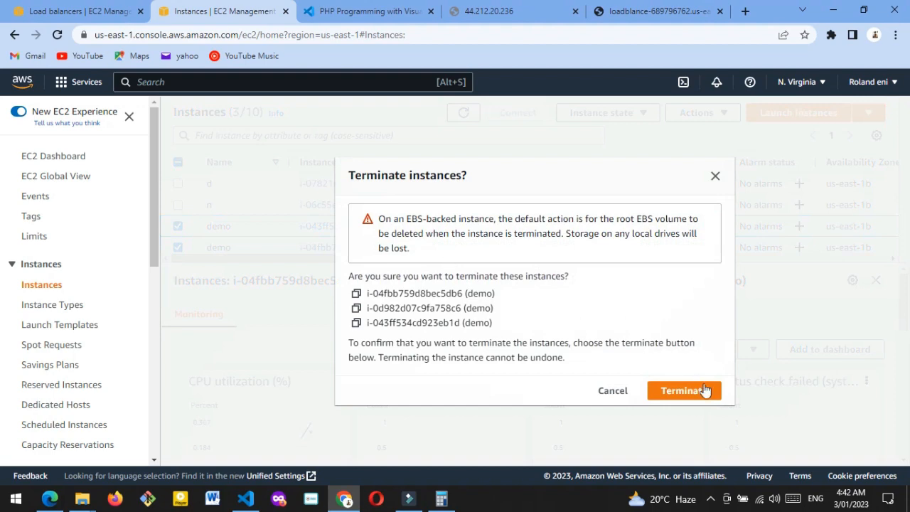
click(703, 390)
- Go to the EC2 load balancers list and permanently delete loadblance, entering "confirm" as the written consent
scroll(97, 287, down, 5)
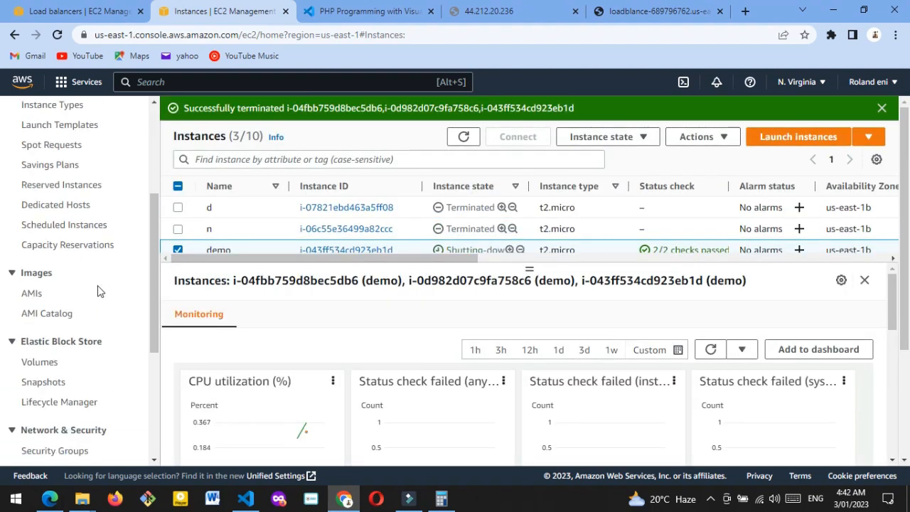
scroll(97, 288, down, 4)
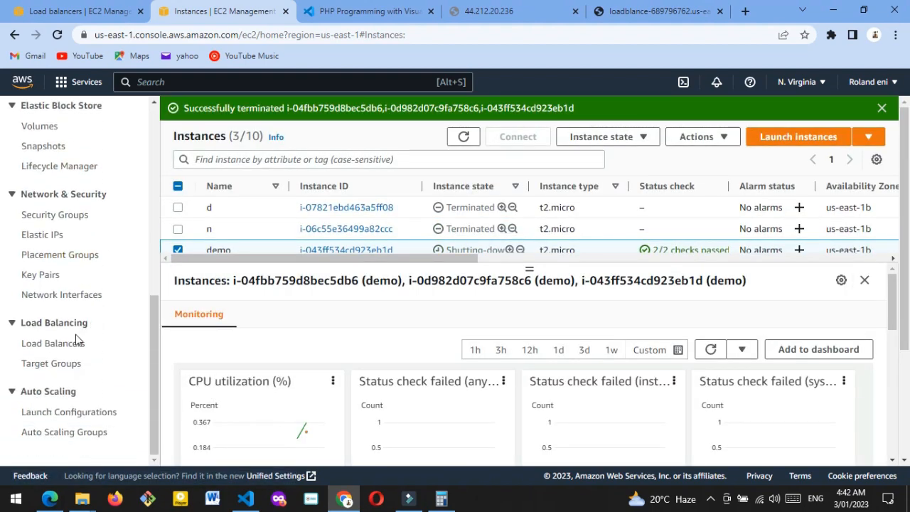
click(81, 347)
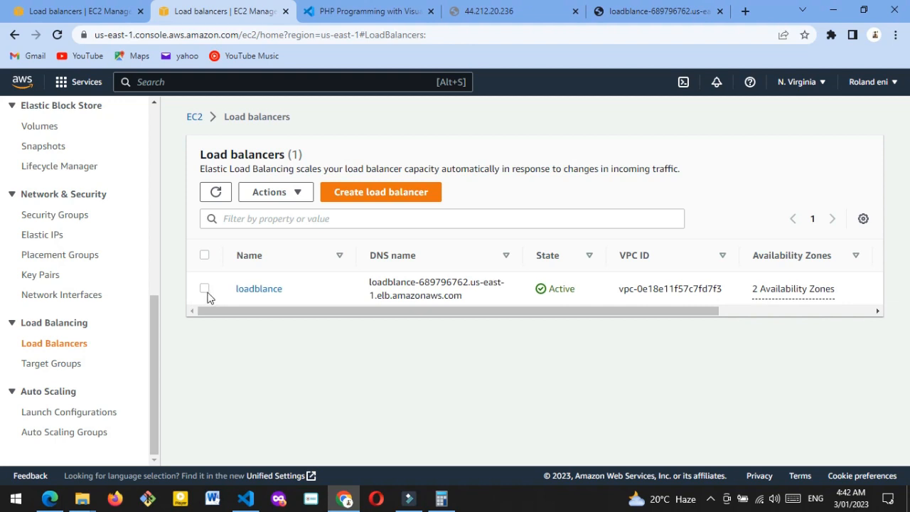
click(205, 289)
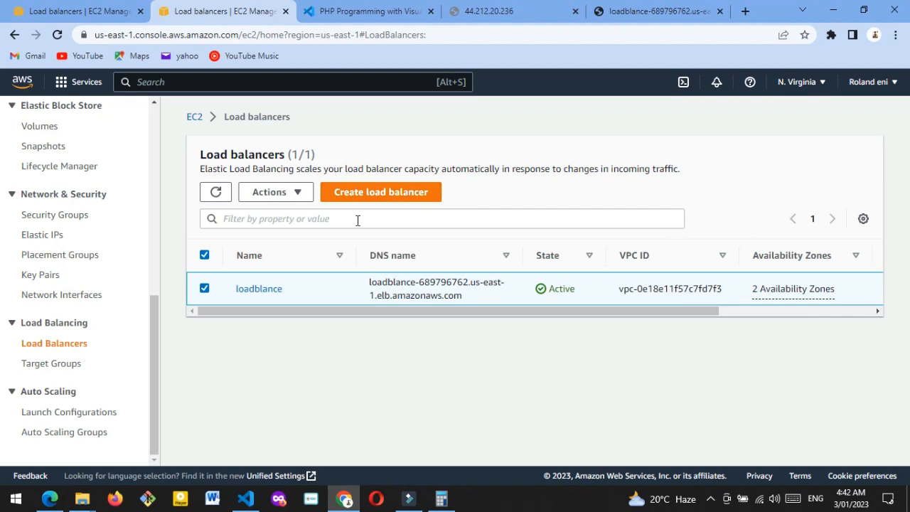
click(293, 192)
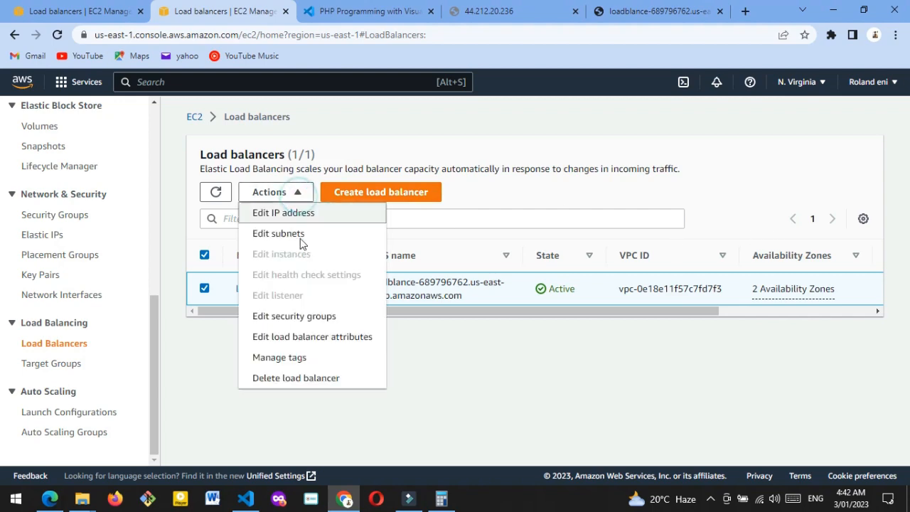
click(294, 377)
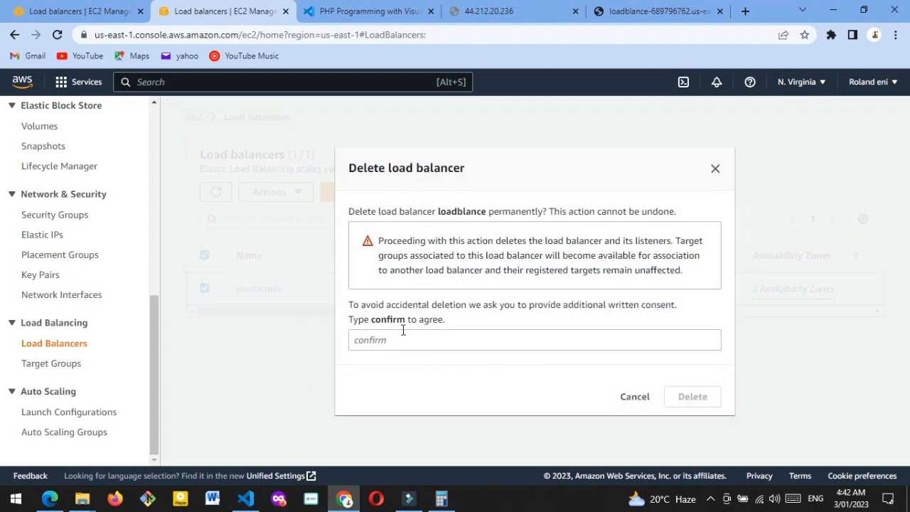
drag(407, 319, 371, 321)
right_click(386, 321)
click(433, 330)
click(396, 338)
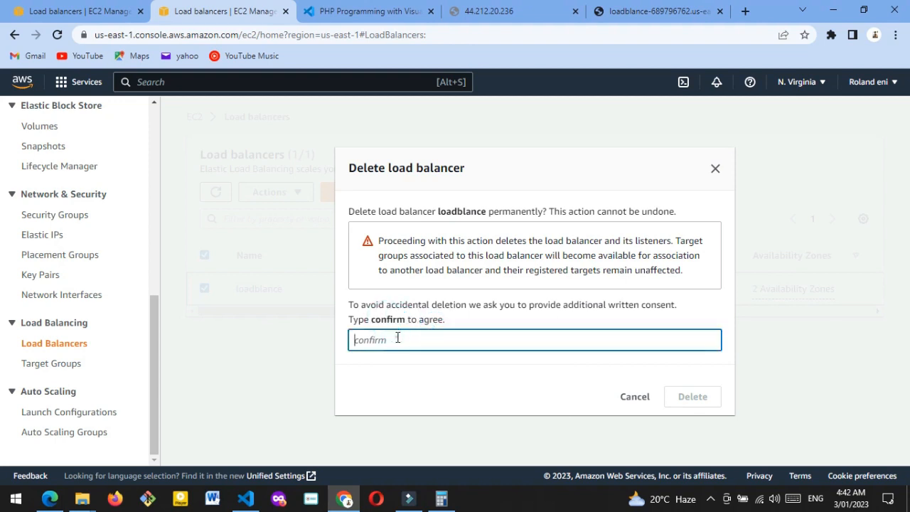
right_click(397, 338)
click(466, 212)
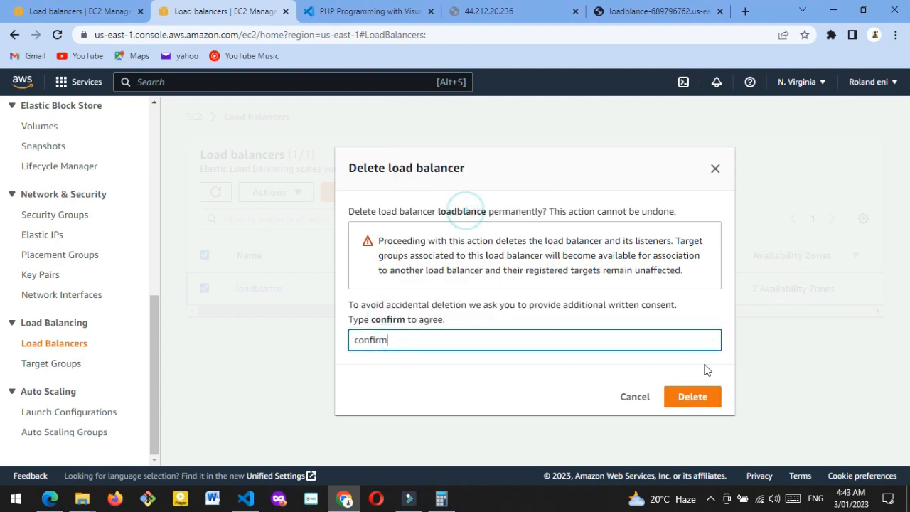
click(719, 400)
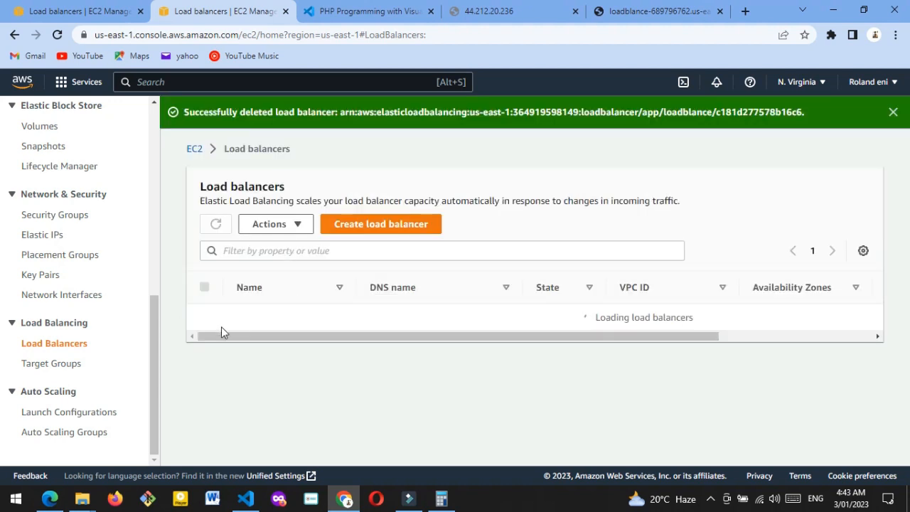
- Go to the target groups list and delete the target group terget1
click(65, 364)
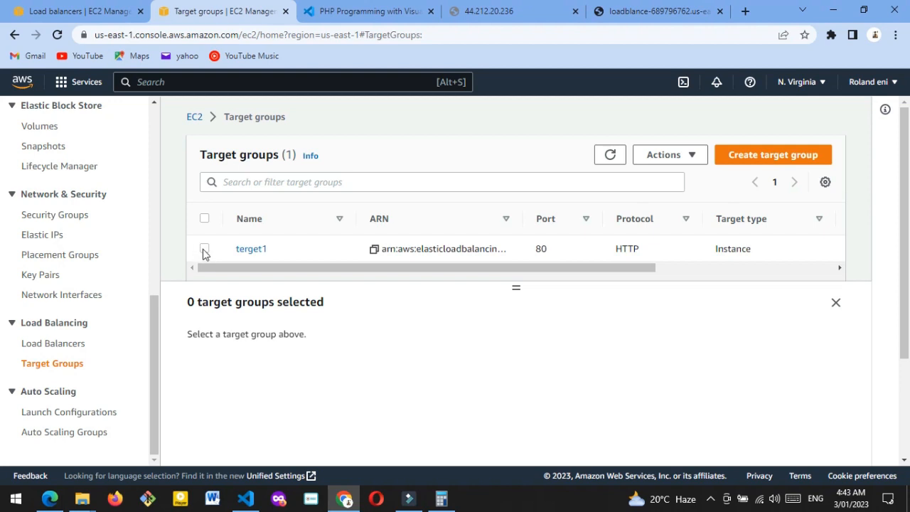
click(204, 250)
click(688, 156)
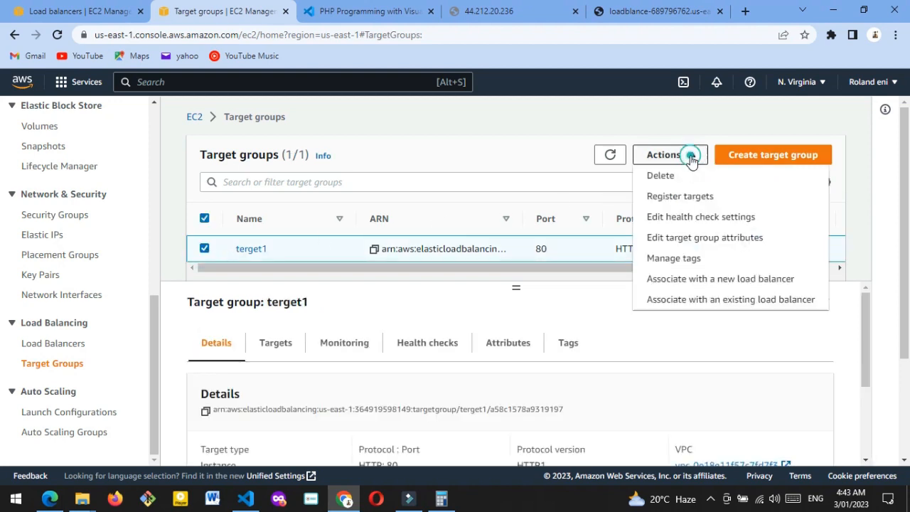
click(695, 177)
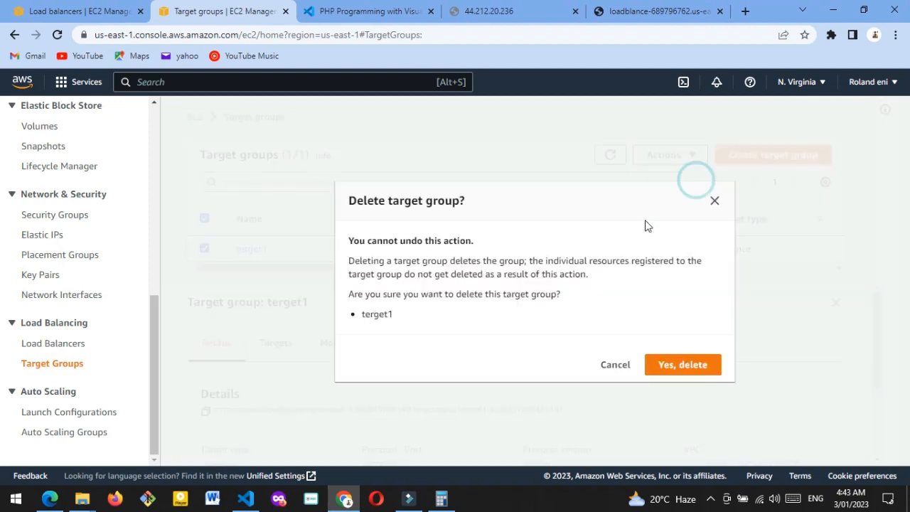
click(690, 375)
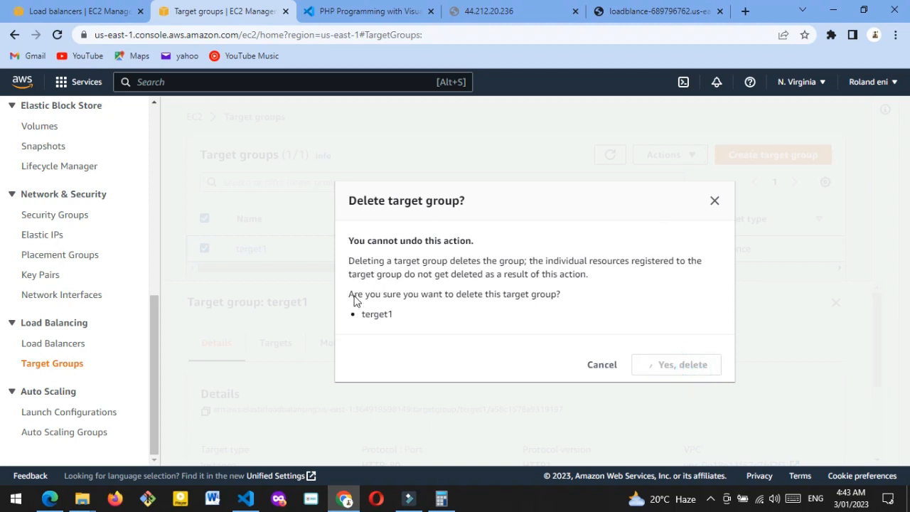